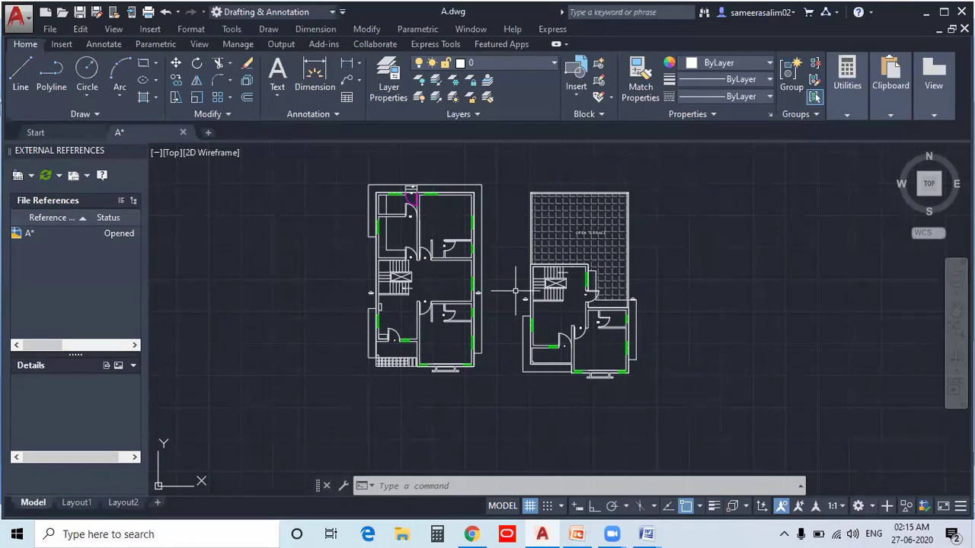
# Examine the two floor plans in the A drawing.
pyautogui.scroll(3, 495, 293)
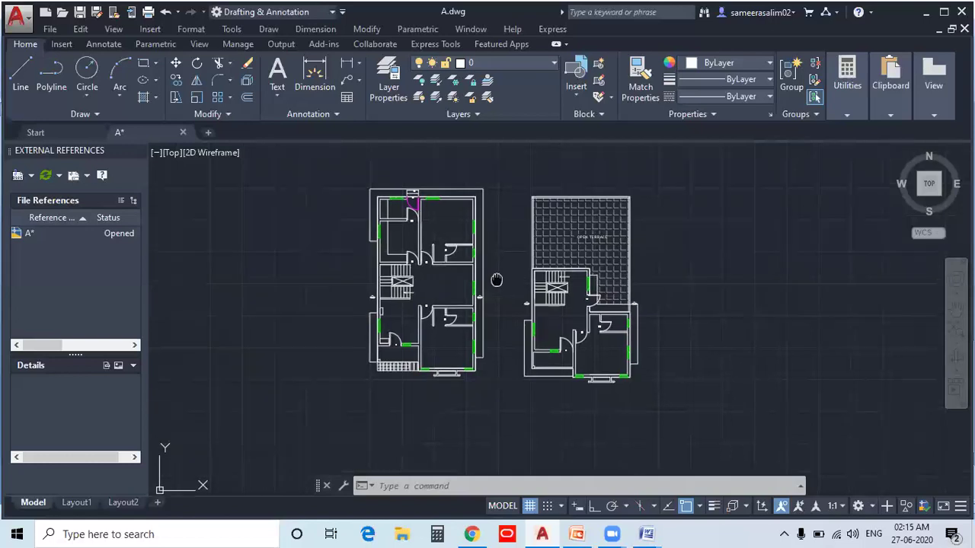
pyautogui.scroll(-3, 490, 296)
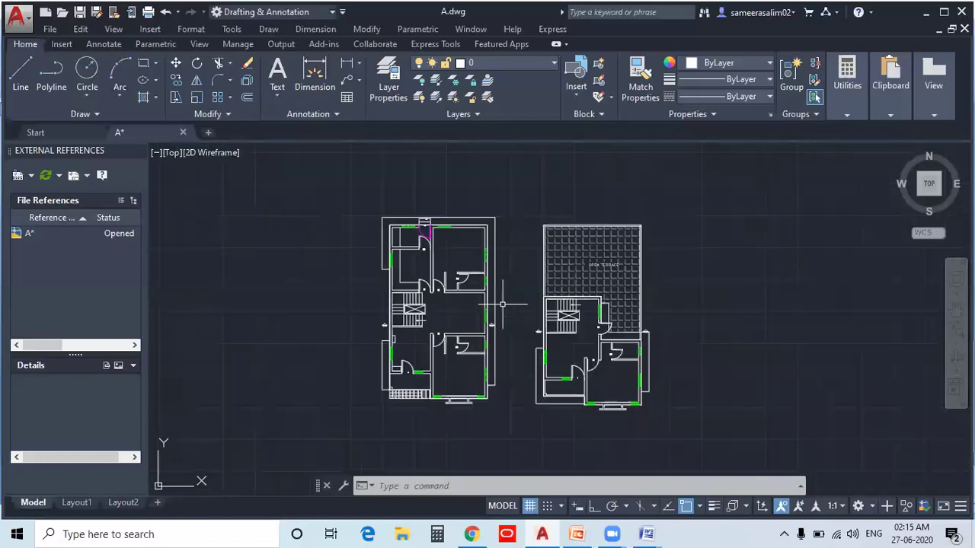
pyautogui.scroll(3, 496, 282)
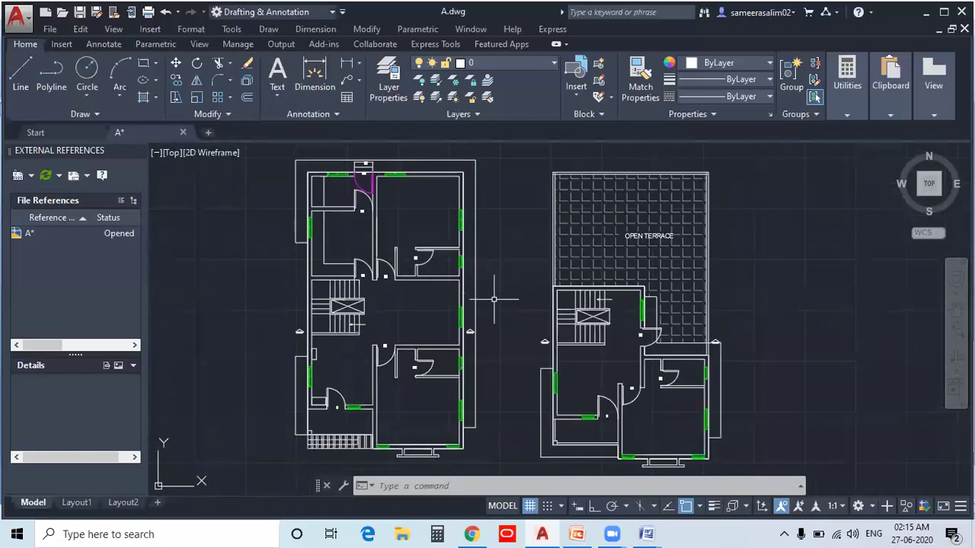
pyautogui.scroll(-3, 495, 308)
pyautogui.scroll(1, 495, 308)
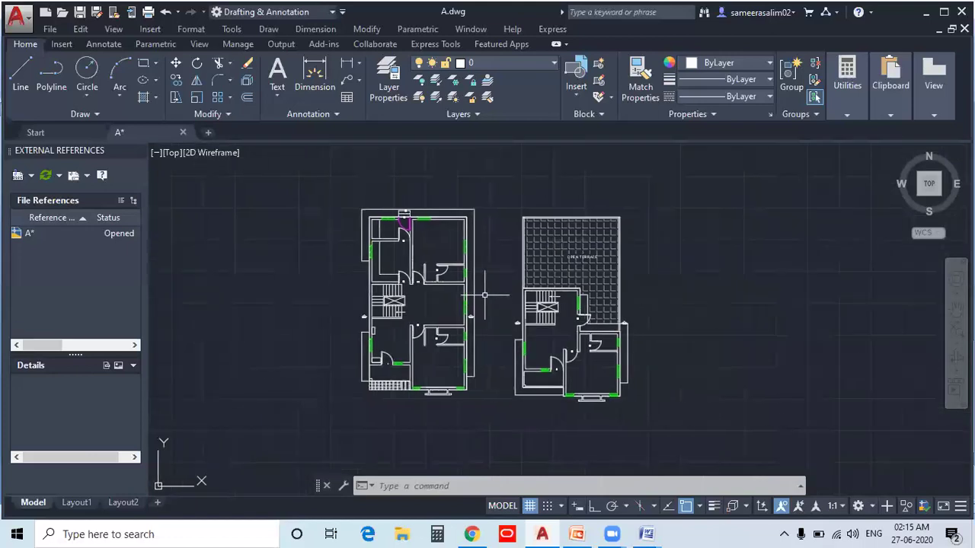
pyautogui.scroll(2, 495, 306)
pyautogui.moveTo(495, 307); pyautogui.dragTo(496, 289, button='middle')
pyautogui.scroll(-2, 495, 297)
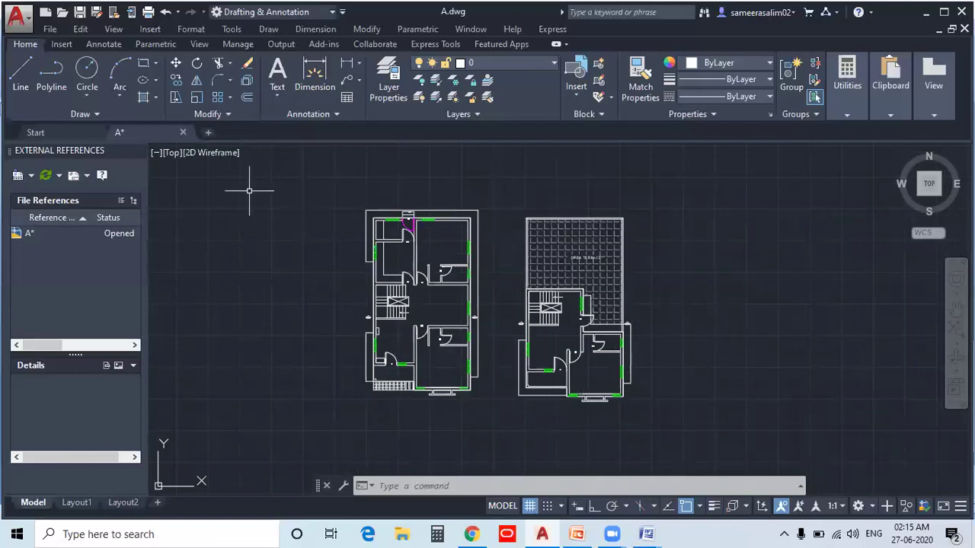
# Close the External References palette and create a new blank drawing.
pyautogui.click(138, 151)
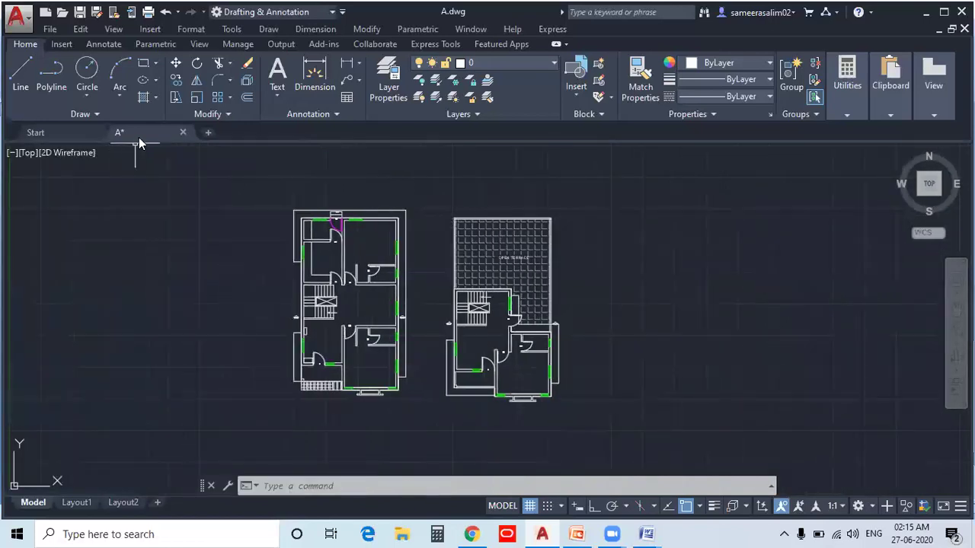
pyautogui.moveTo(428, 318); pyautogui.dragTo(478, 333, button='middle')
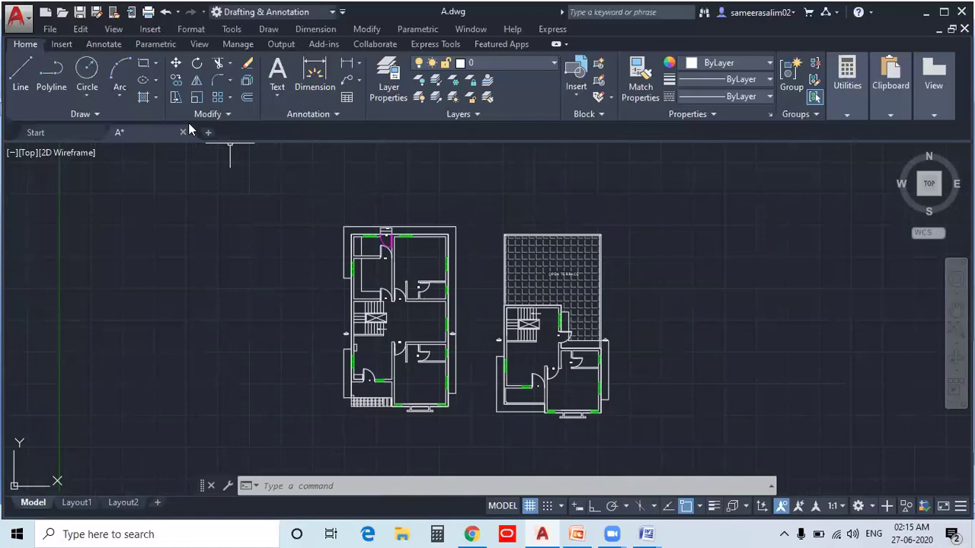
pyautogui.click(206, 134)
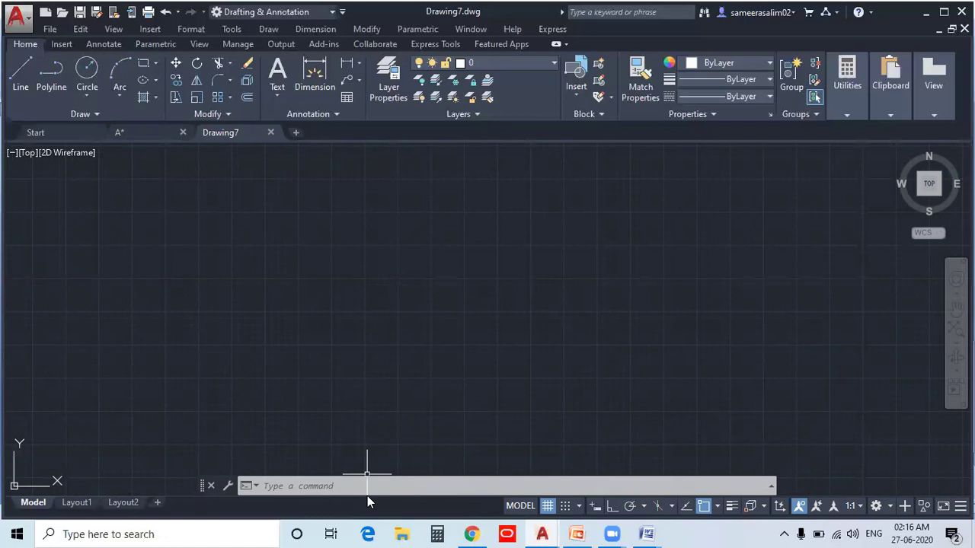
# Run the XREF command to display the External References palette in the new drawing.
pyautogui.click(395, 488)
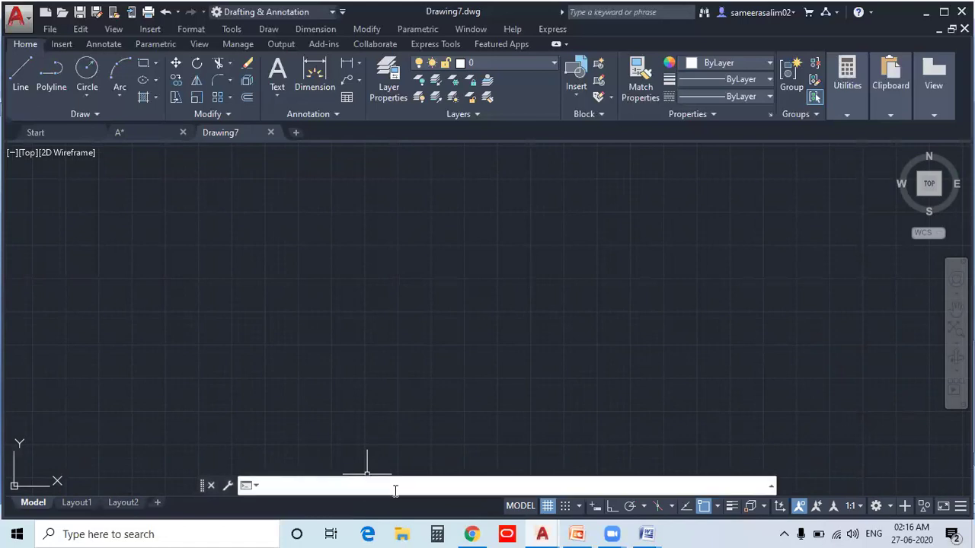
pyautogui.write('xre')
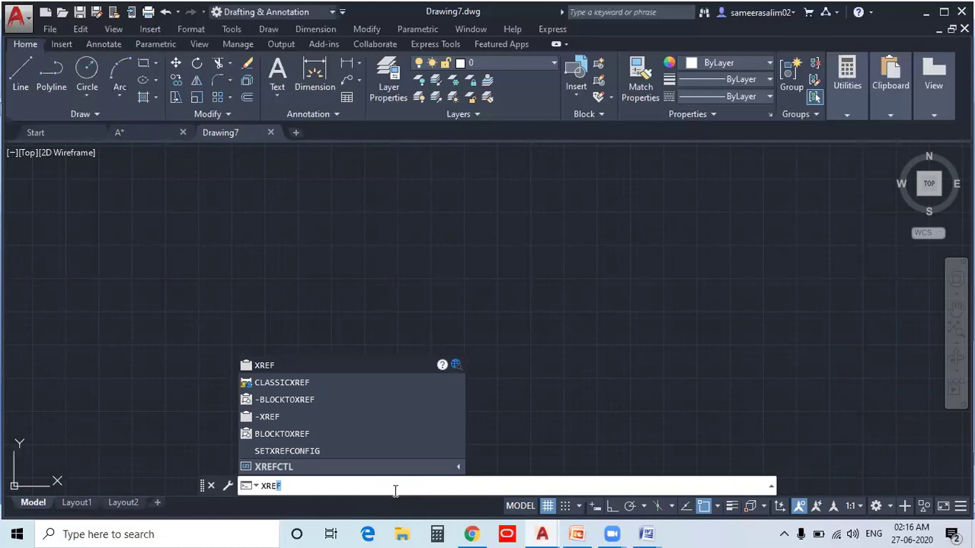
pyautogui.press('Return')
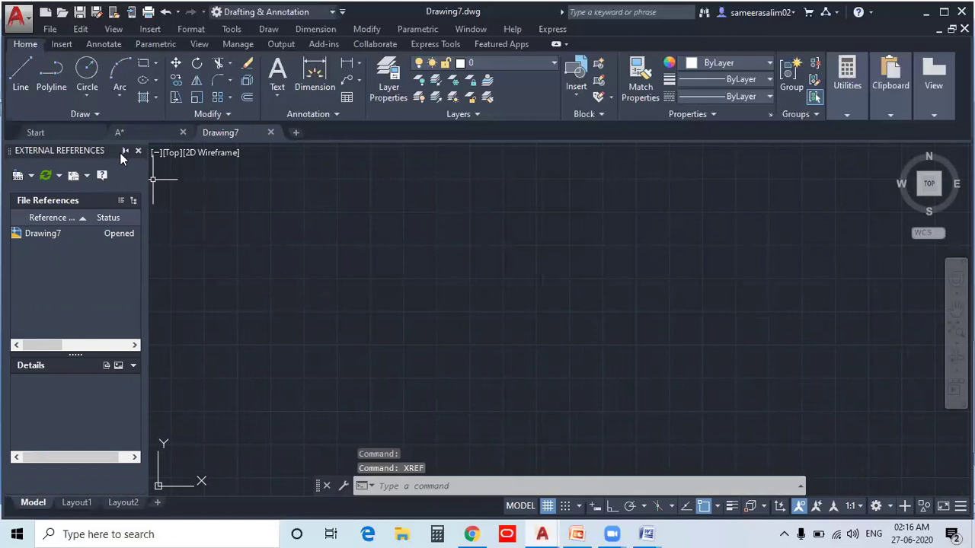
pyautogui.click(31, 177)
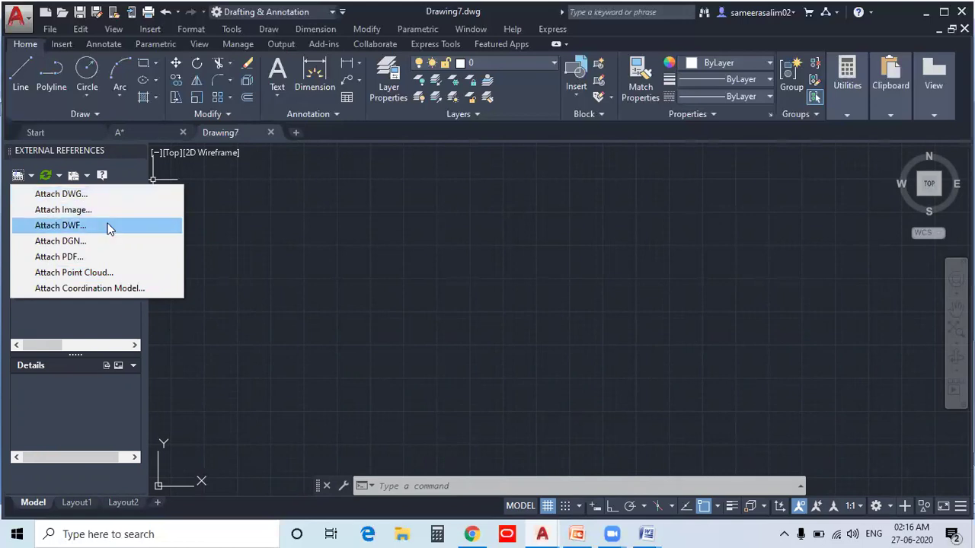
pyautogui.click(201, 232)
pyautogui.click(200, 200)
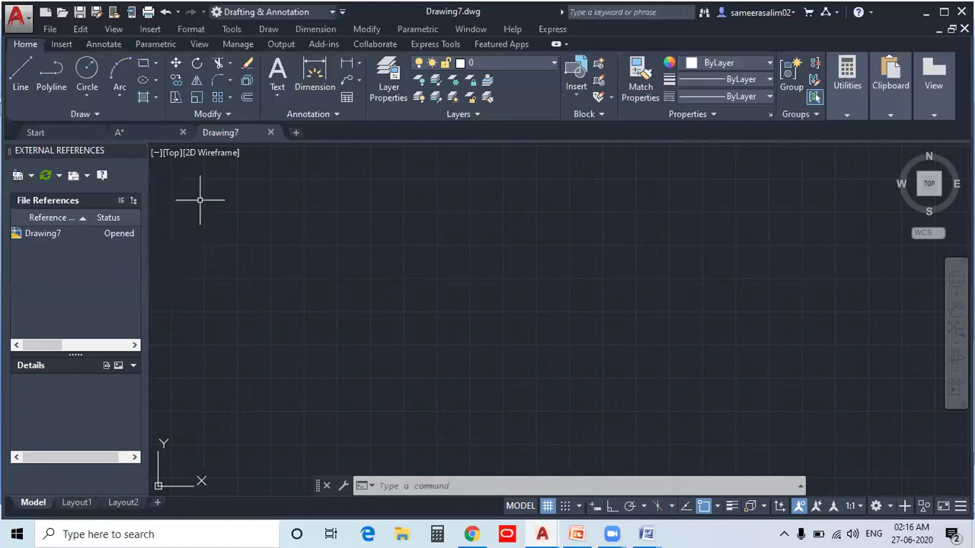
pyautogui.click(62, 43)
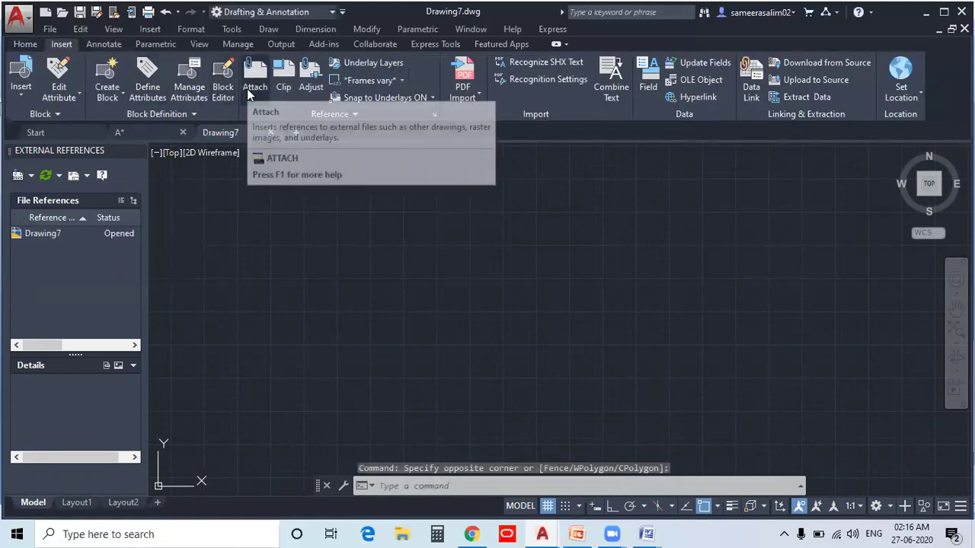
# Attach A.dwg from the Desktop as a DWG reference of type Attachment, with relative path, scale 1.00 and insertion point 0,0,0.
pyautogui.click(18, 176)
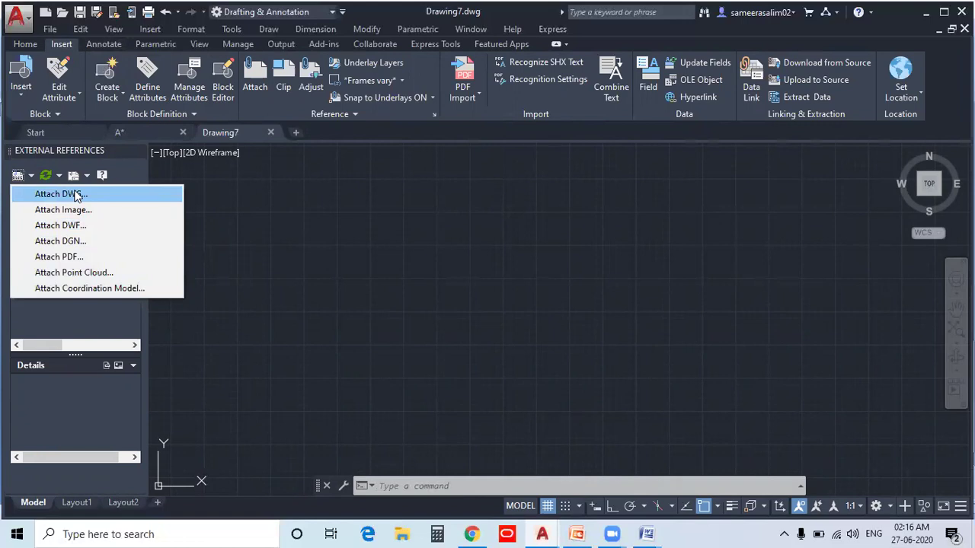
pyautogui.click(61, 194)
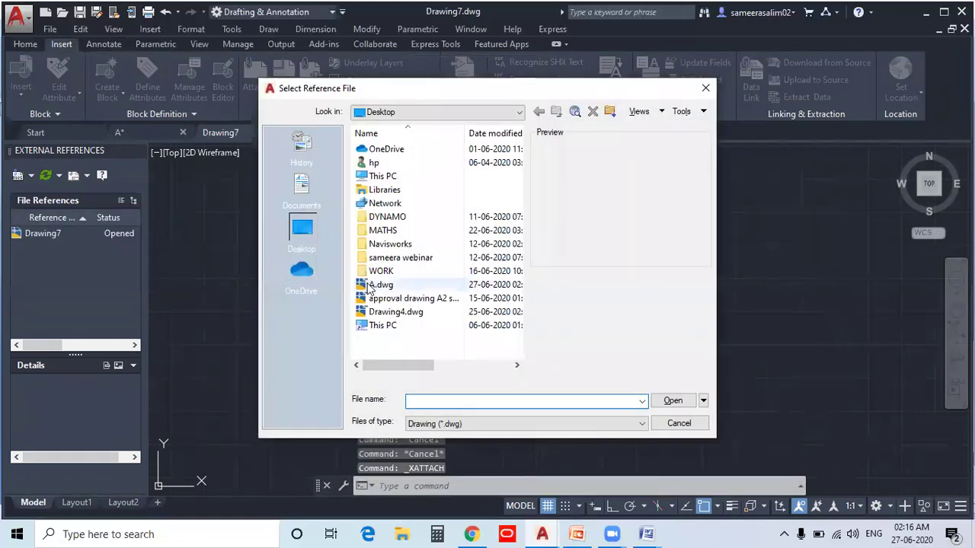
pyautogui.click(379, 285)
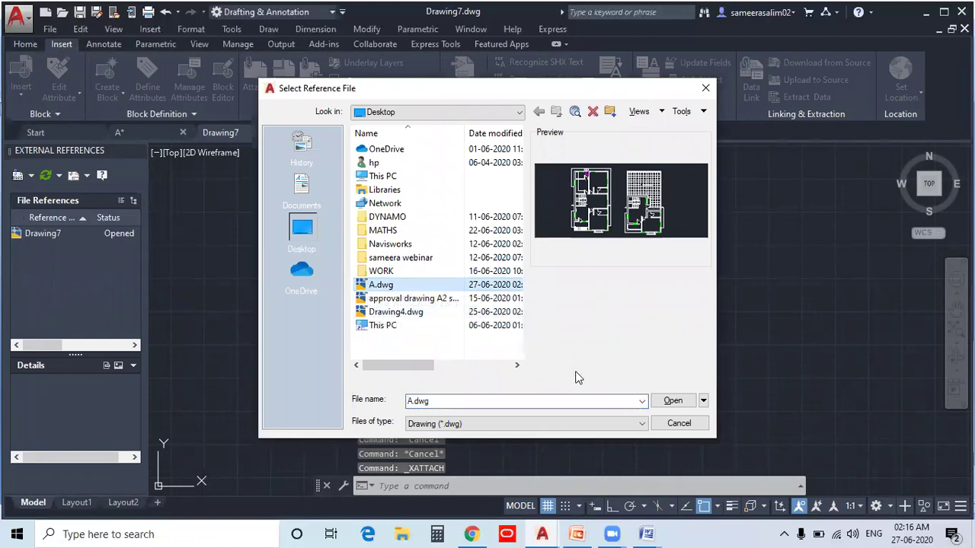
pyautogui.click(670, 401)
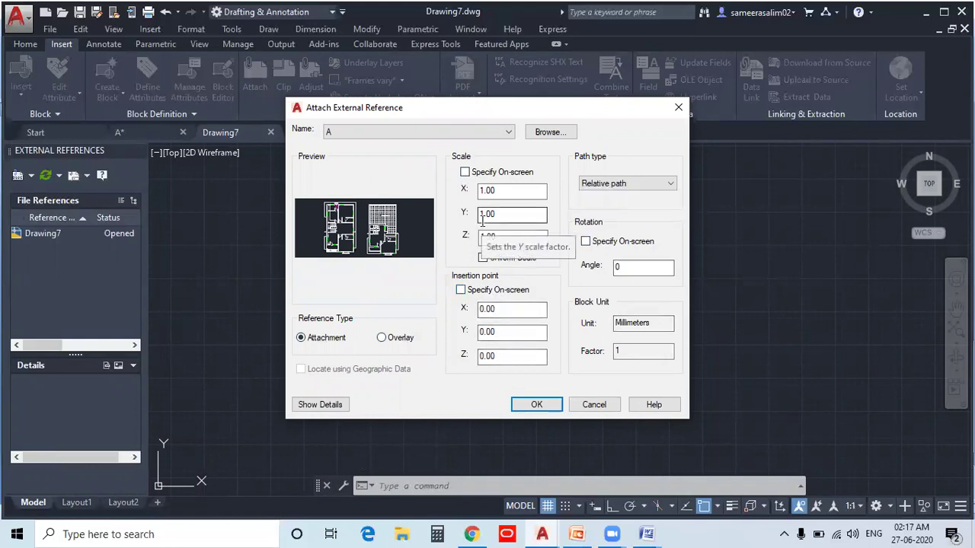
pyautogui.click(536, 405)
pyautogui.scroll(-2, 639, 347)
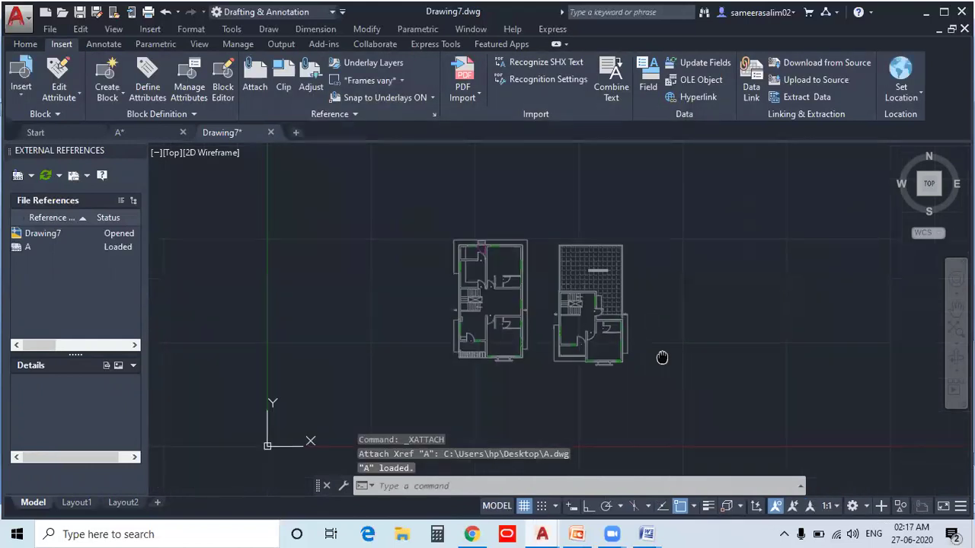
pyautogui.moveTo(662, 357); pyautogui.dragTo(669, 317, button='middle')
# Compare the original A drawing with its attached reference in the new drawing.
pyautogui.click(147, 131)
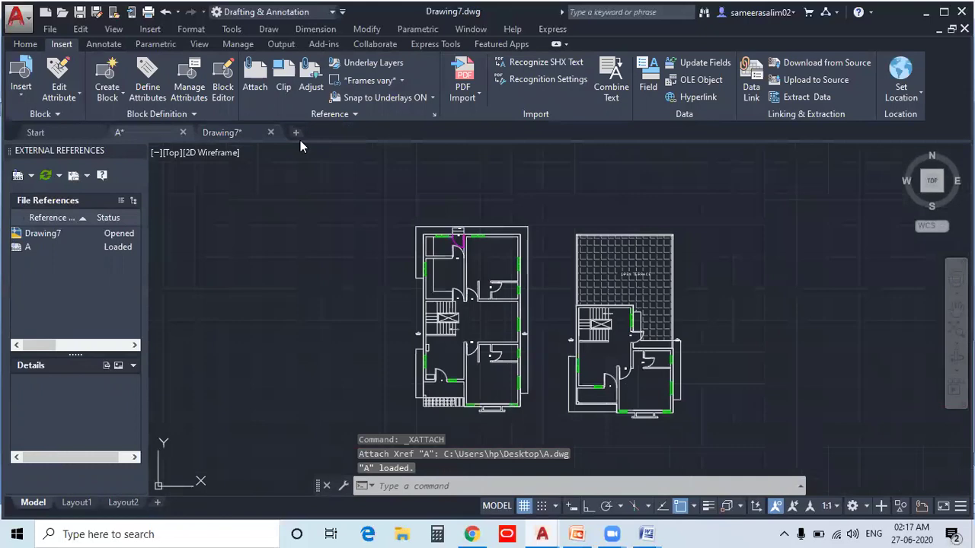
pyautogui.click(221, 133)
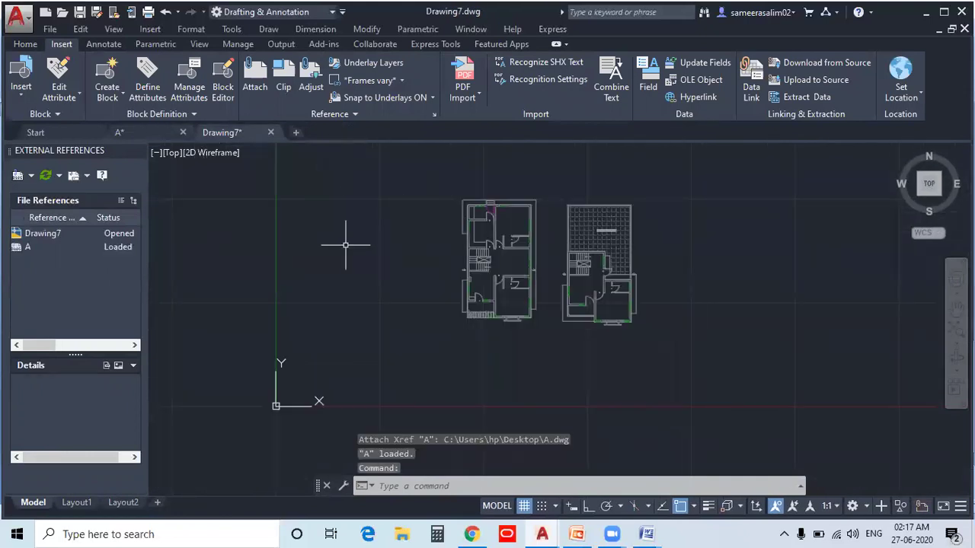
pyautogui.scroll(3, 515, 174)
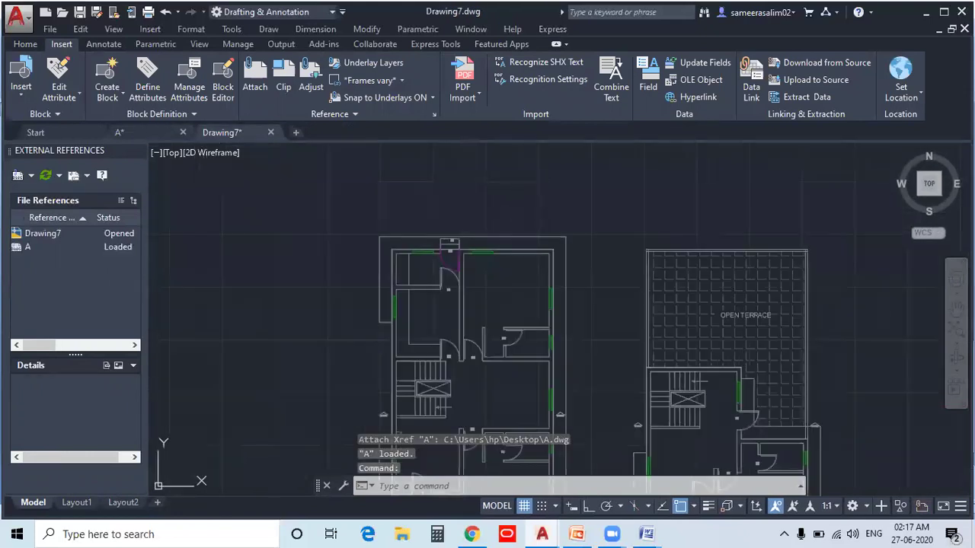
pyautogui.moveTo(390, 184); pyautogui.dragTo(387, 137, button='middle')
# Draw a small column rectangle over the upper-left outer wall corner of the left floor plan.
pyautogui.click(25, 44)
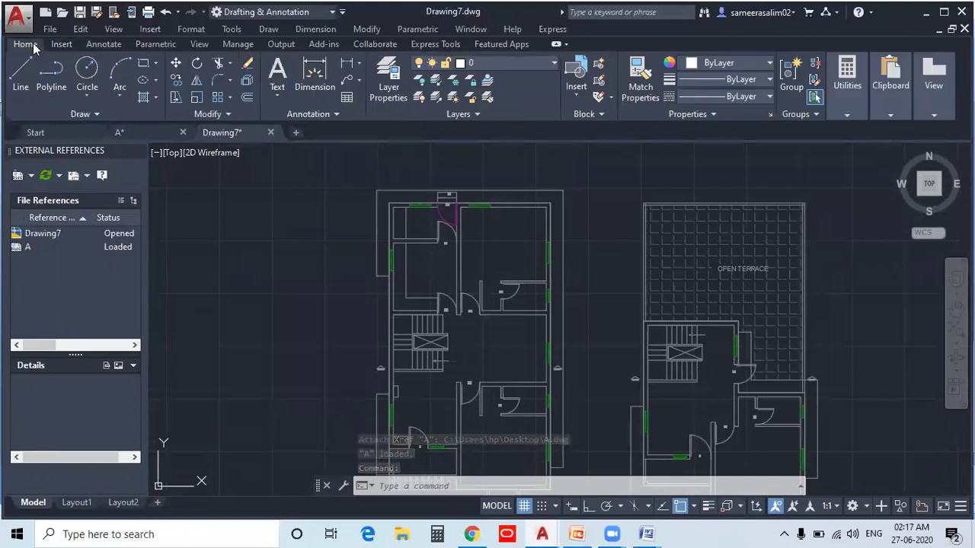
pyautogui.click(156, 63)
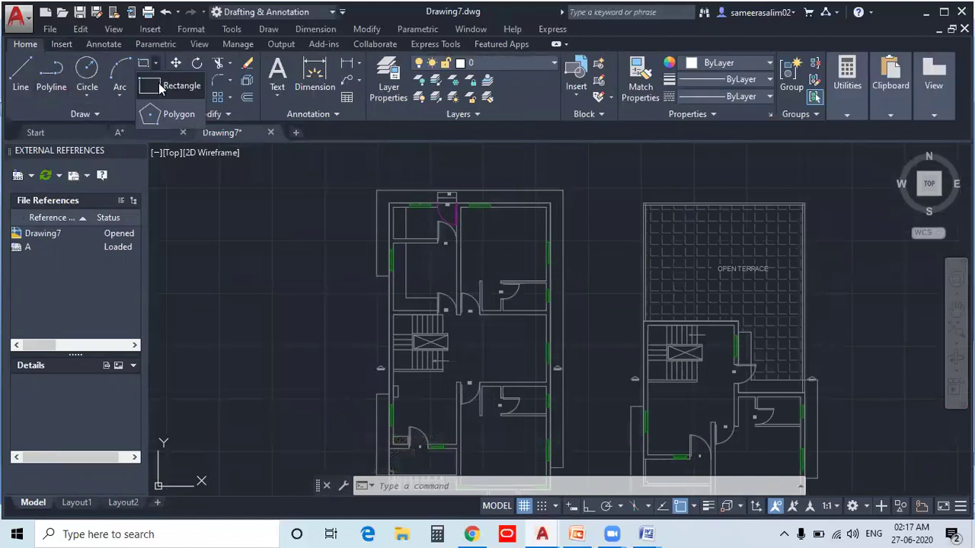
pyautogui.click(159, 85)
pyautogui.scroll(3, 391, 211)
pyautogui.click(398, 196)
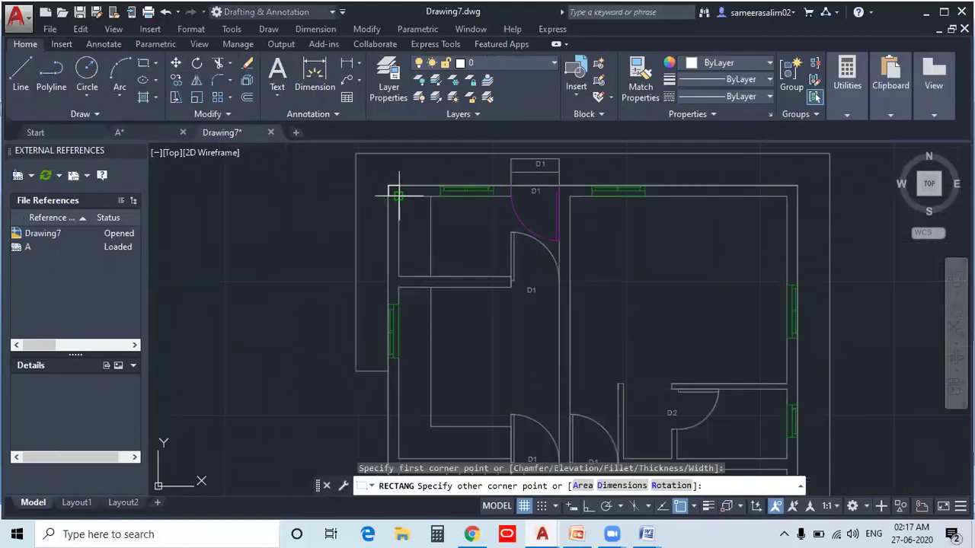
pyautogui.click(388, 187)
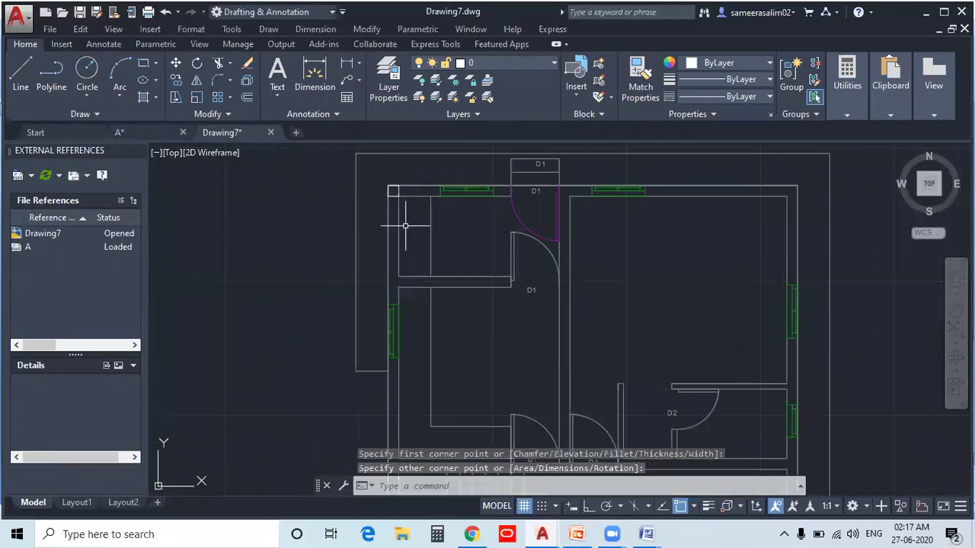
# Fill the column rectangle at the upper-left wall corner with a solid hatch.
pyautogui.click(154, 98)
pyautogui.click(165, 121)
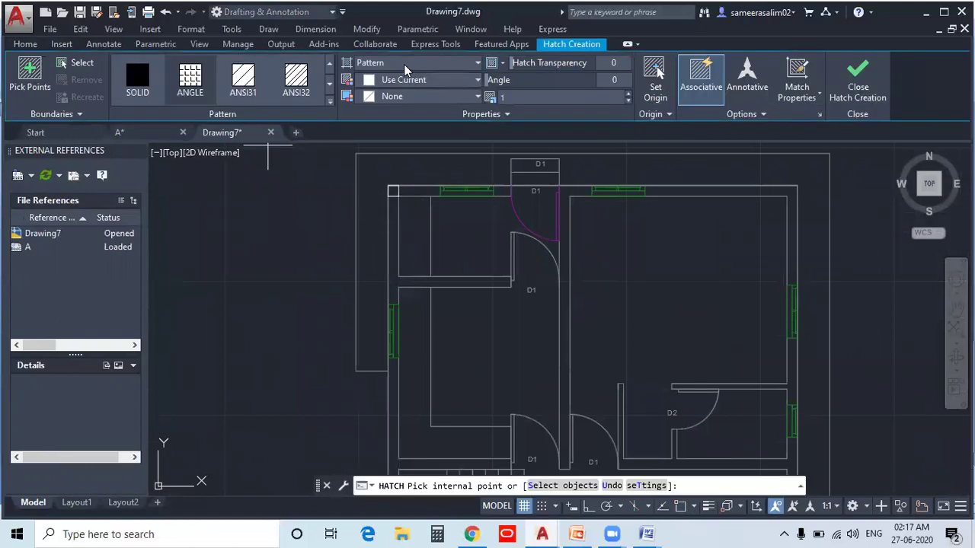
pyautogui.click(405, 64)
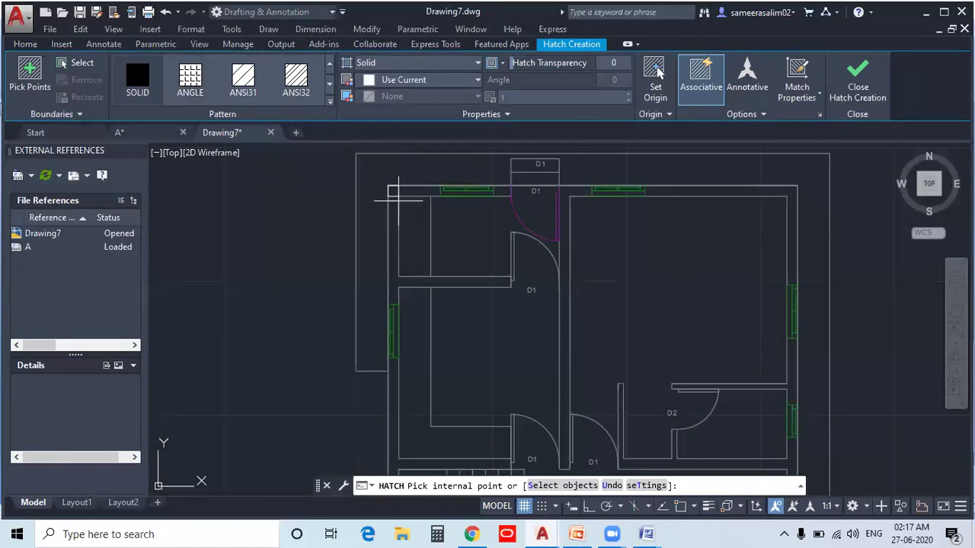
pyautogui.scroll(7, 393, 190)
pyautogui.click(392, 190)
pyautogui.scroll(-3, 557, 252)
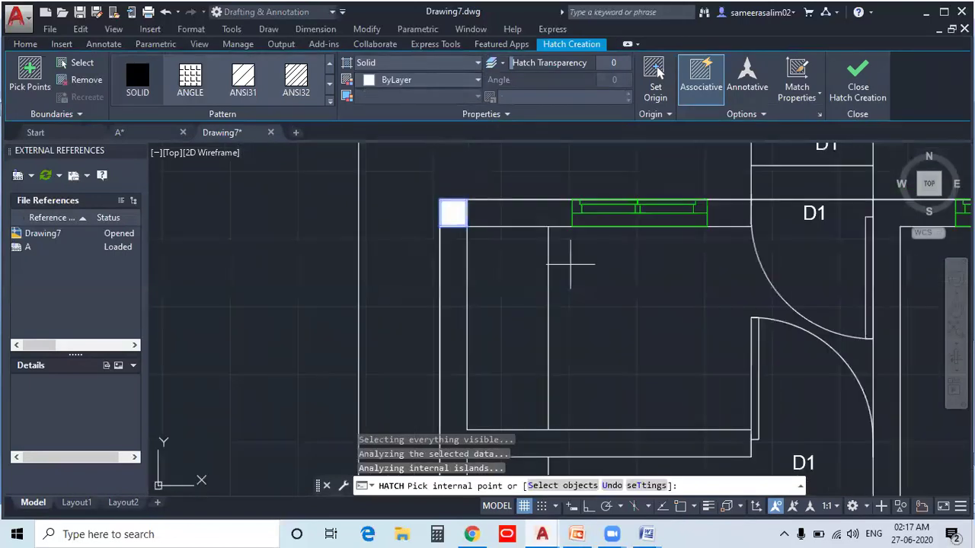
pyautogui.press('Escape')
pyautogui.scroll(2, 396, 219)
pyautogui.click(433, 226)
pyautogui.press('Escape')
# Draw a circle inside the upper-right room of the left floor plan.
pyautogui.scroll(-3, 483, 244)
pyautogui.scroll(-4, 632, 273)
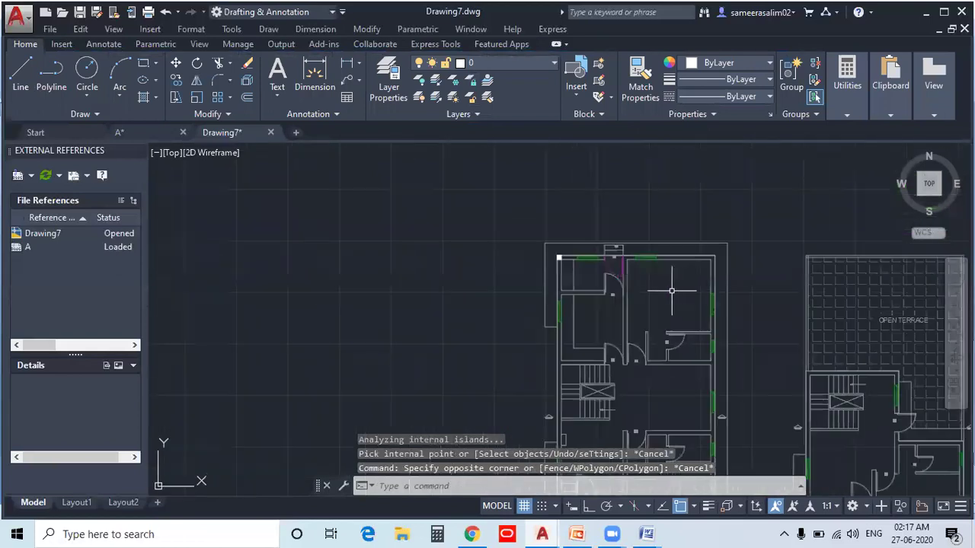
pyautogui.click(87, 97)
pyautogui.click(107, 118)
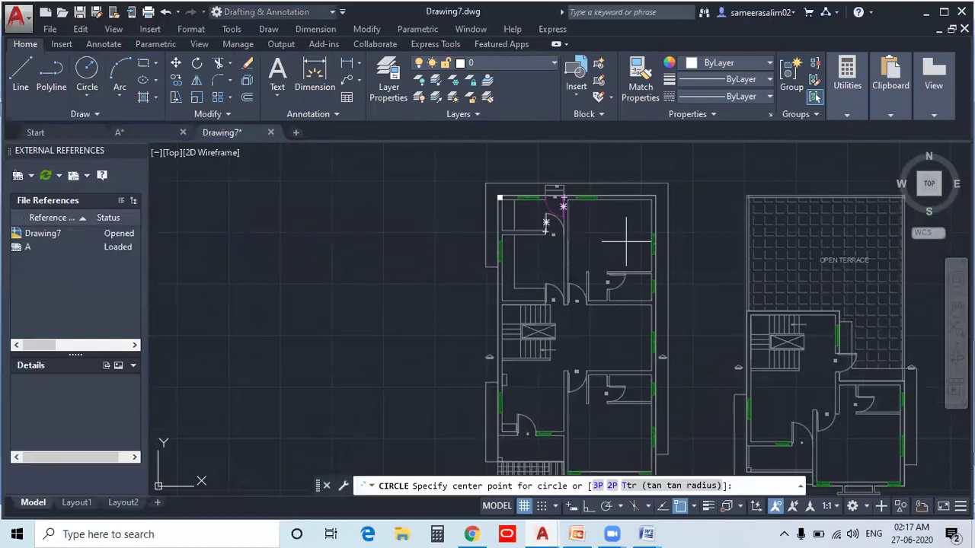
pyautogui.click(604, 232)
pyautogui.click(604, 246)
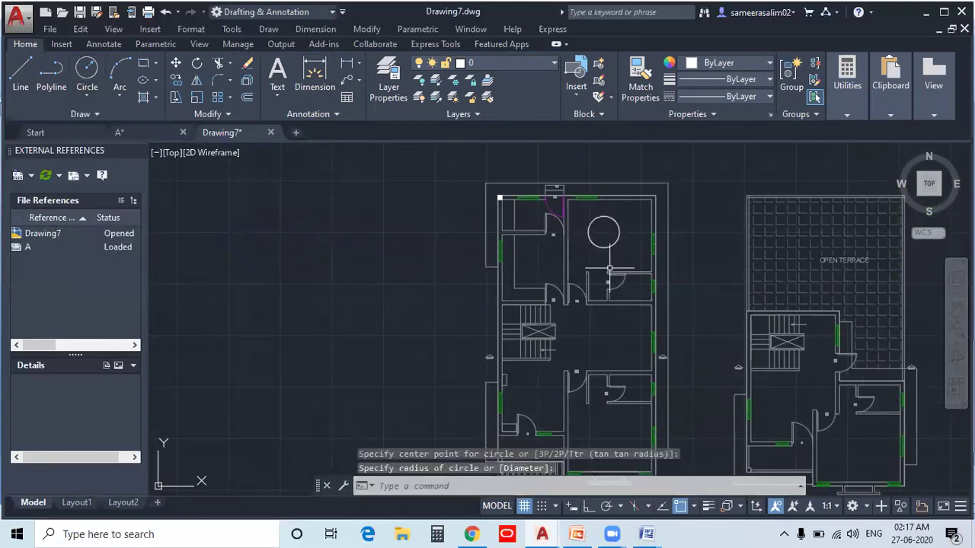
# Draw a horizontal rectangle inside the lower-right room of the left floor plan.
pyautogui.scroll(-3, 457, 228)
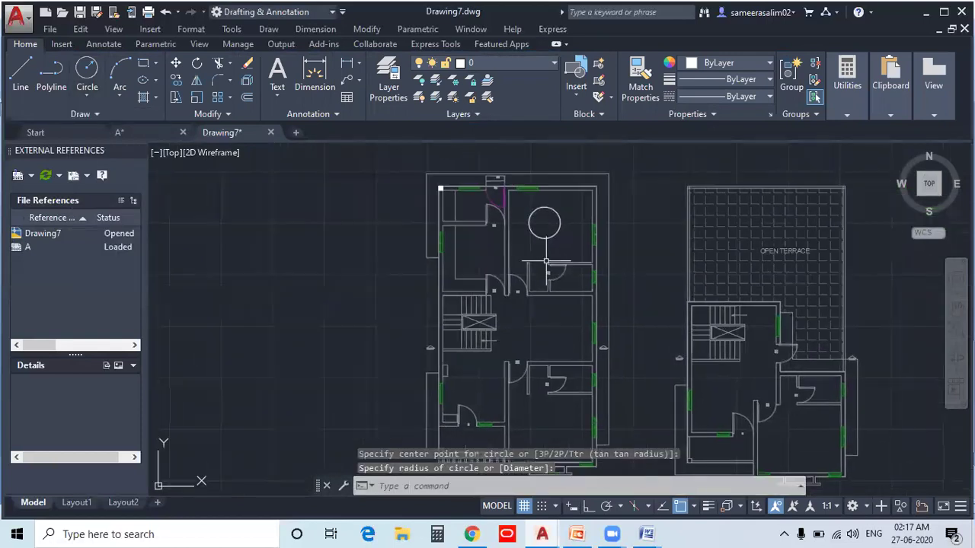
pyautogui.click(143, 62)
pyautogui.scroll(3, 517, 312)
pyautogui.click(530, 303)
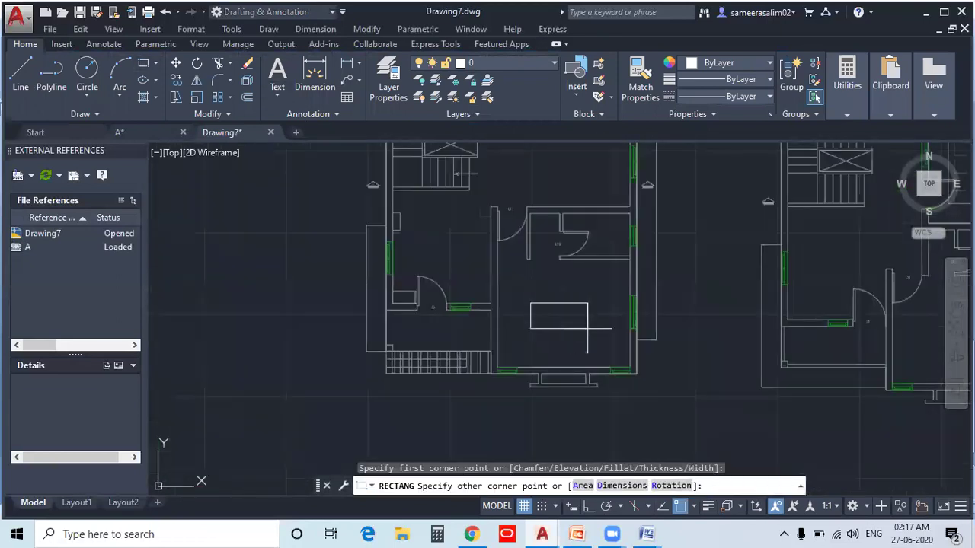
pyautogui.click(602, 337)
pyautogui.scroll(-3, 608, 365)
pyautogui.scroll(-3, 607, 372)
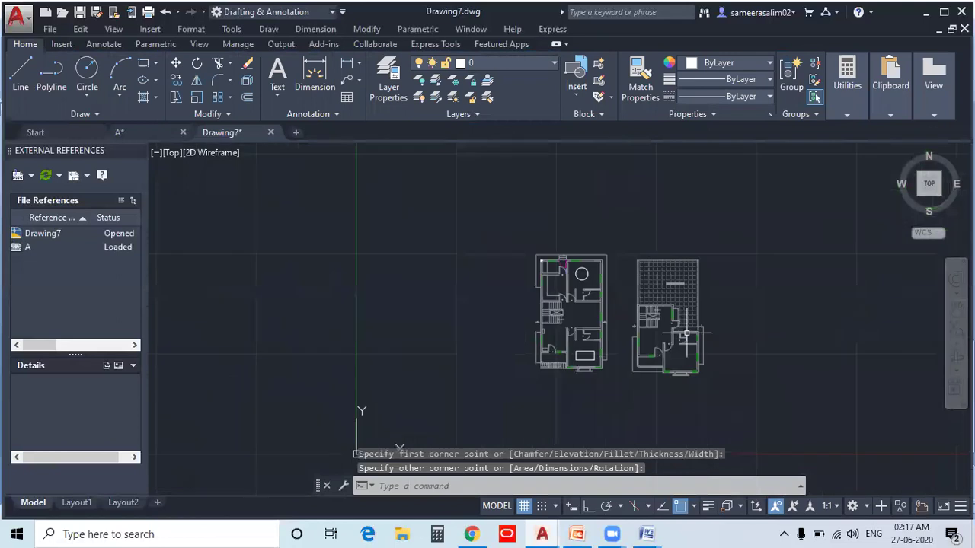
# Switch to the A drawing, examine its layer list and return to Drawing7.
pyautogui.scroll(3, 618, 251)
pyautogui.scroll(-2, 636, 259)
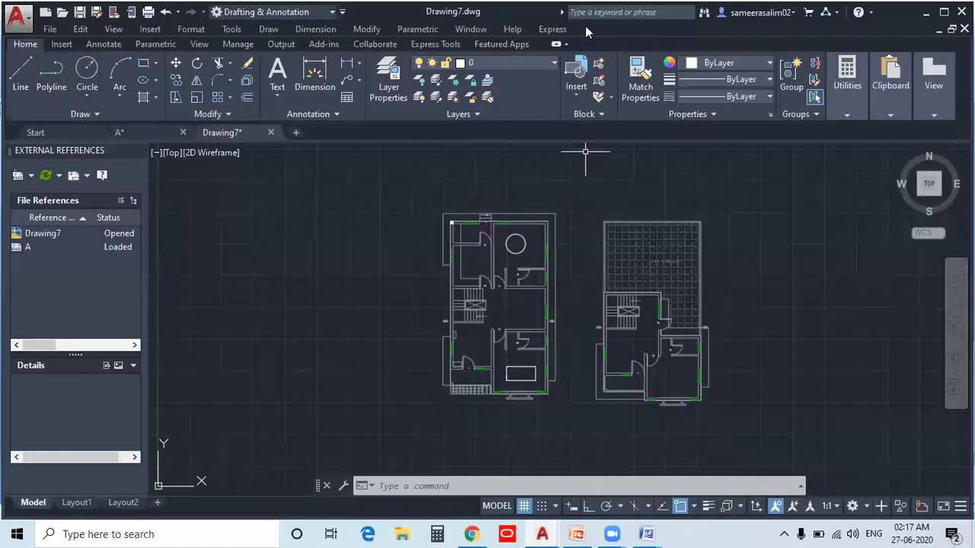
pyautogui.scroll(2, 652, 282)
pyautogui.scroll(-3, 528, 300)
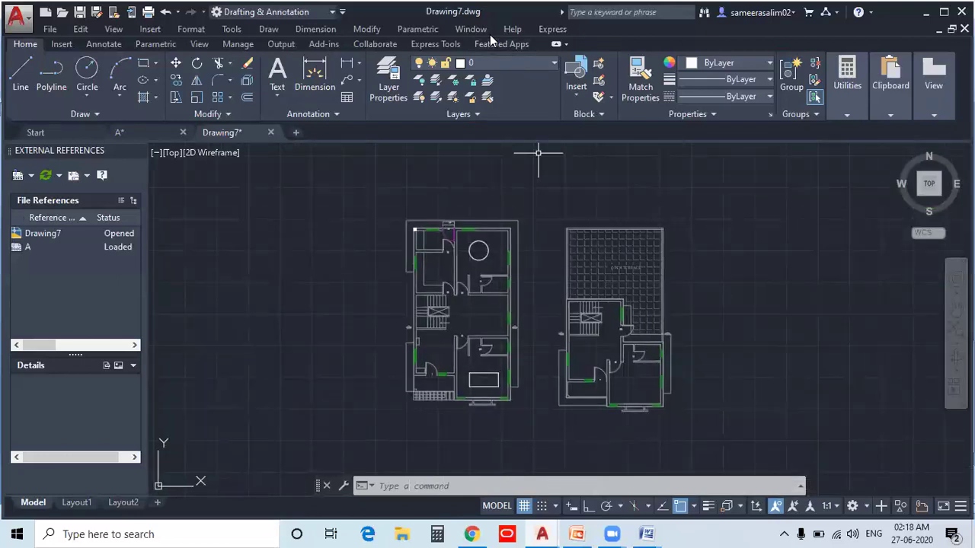
pyautogui.click(140, 134)
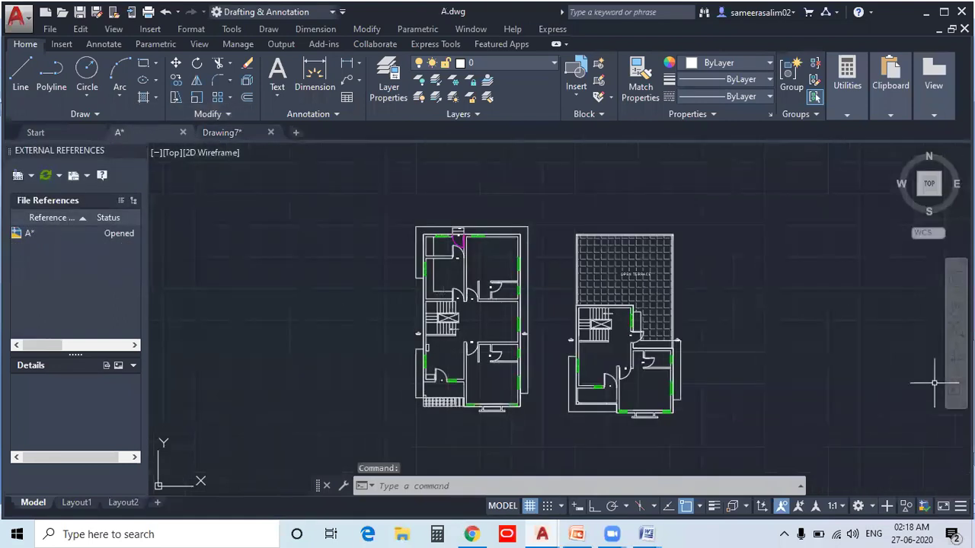
pyautogui.click(509, 64)
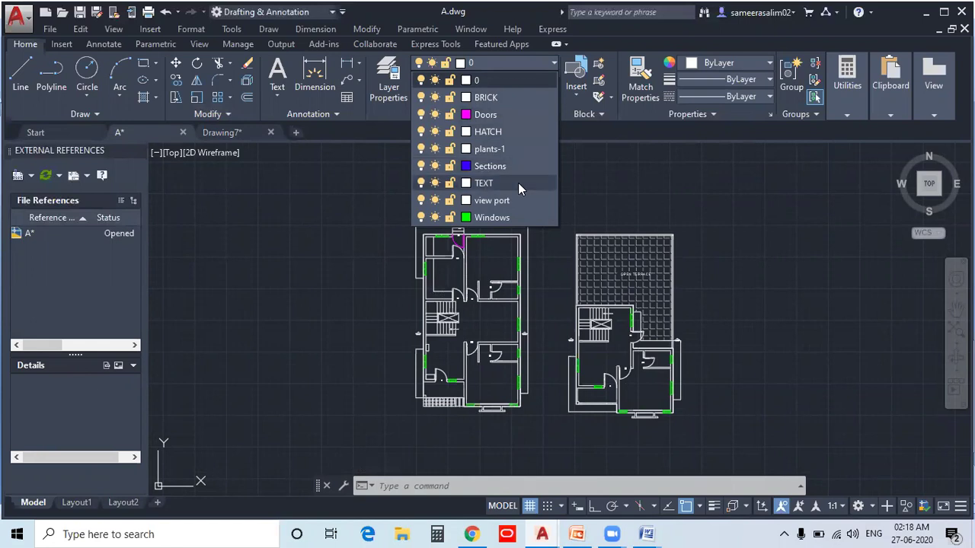
pyautogui.click(597, 196)
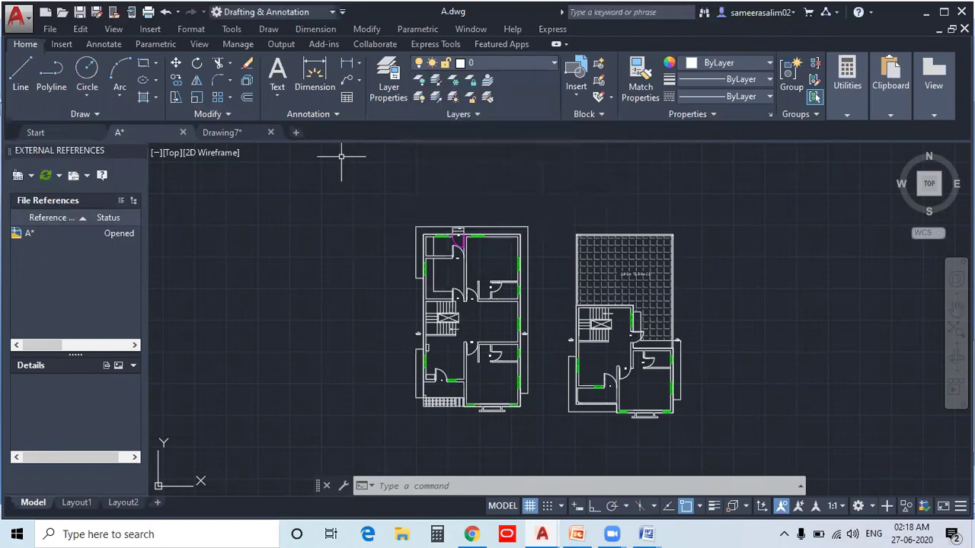
pyautogui.click(232, 134)
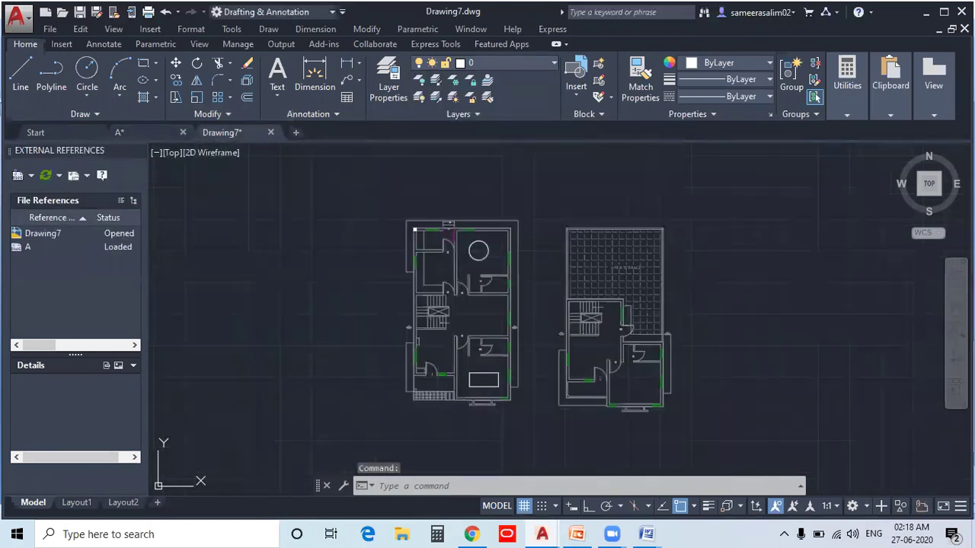
# Try to make the xref-dependent layers A|Doors and A|Sections current in Drawing7.
pyautogui.click(338, 210)
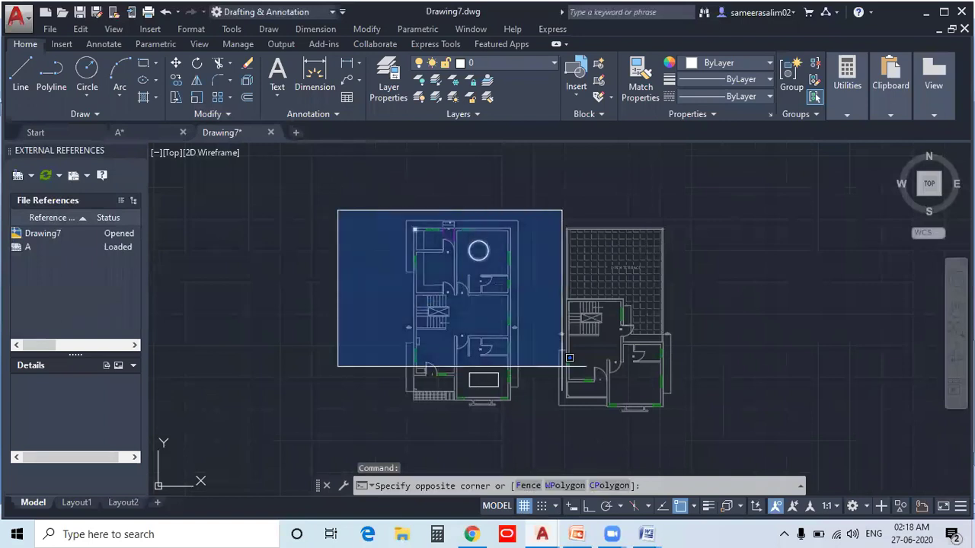
pyautogui.click(714, 435)
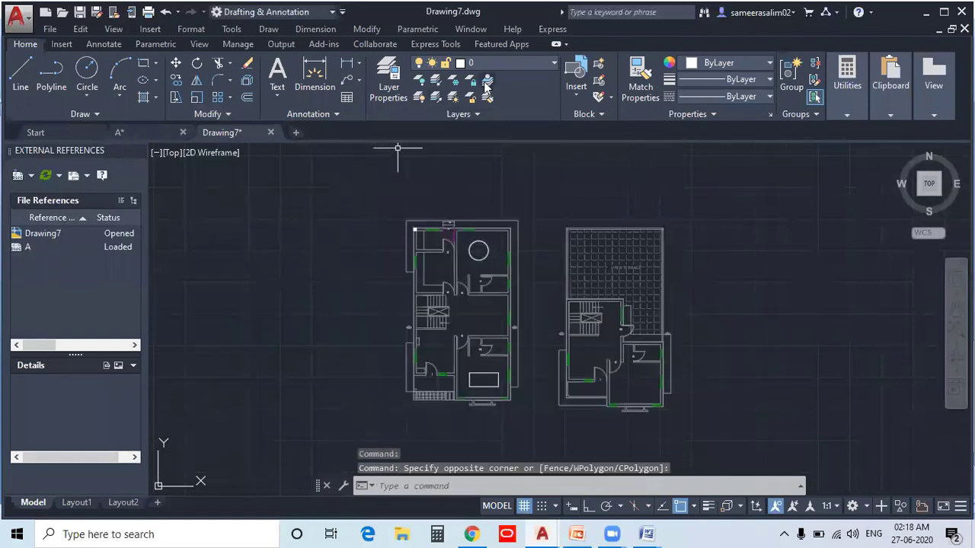
pyautogui.click(498, 62)
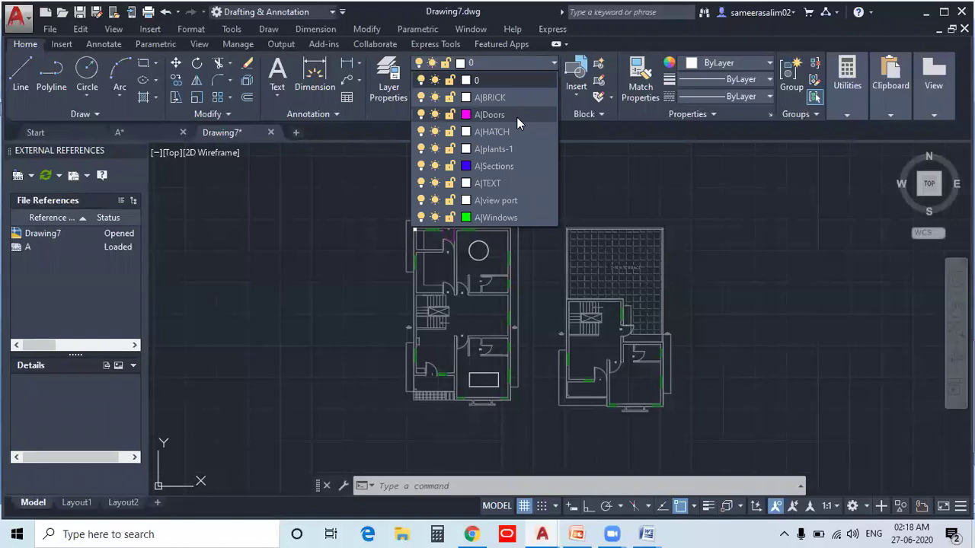
pyautogui.click(517, 118)
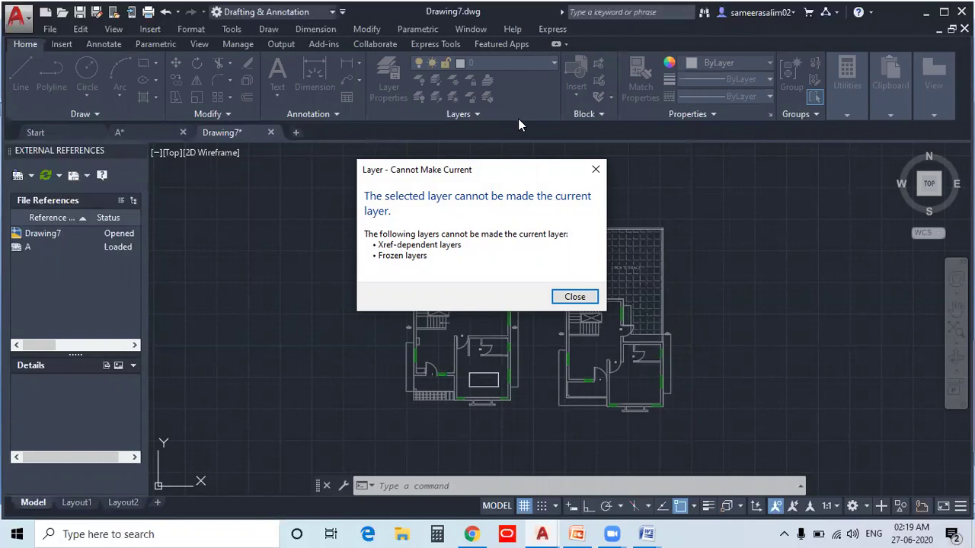
pyautogui.click(595, 169)
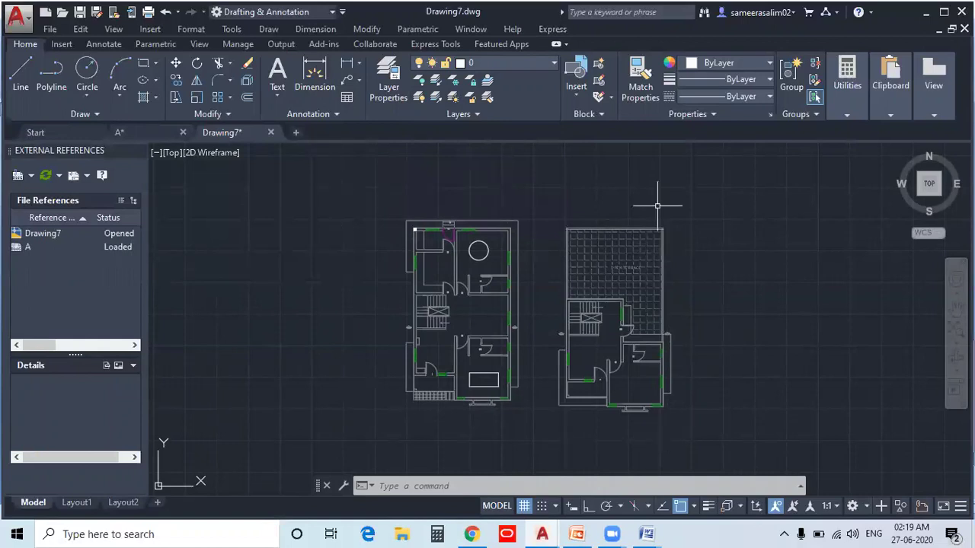
pyautogui.click(516, 60)
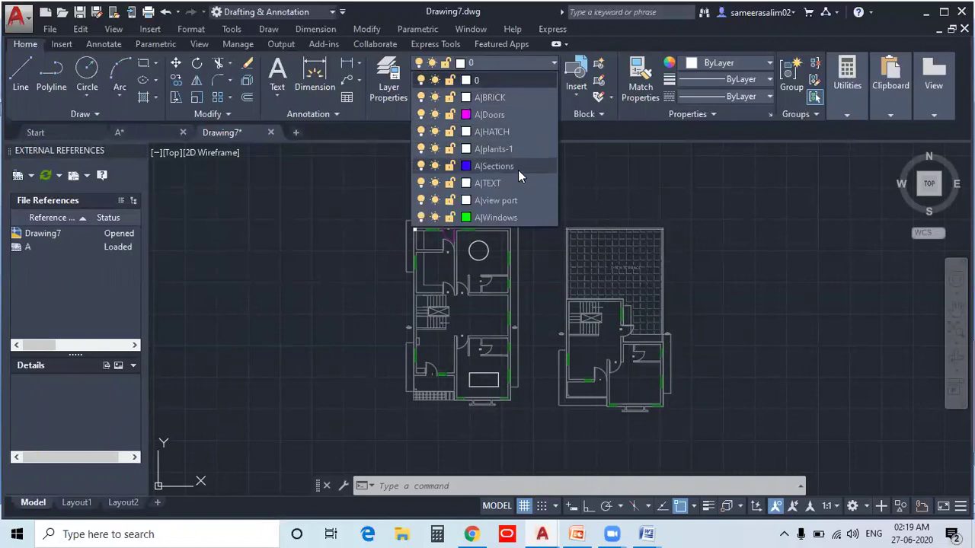
pyautogui.click(518, 168)
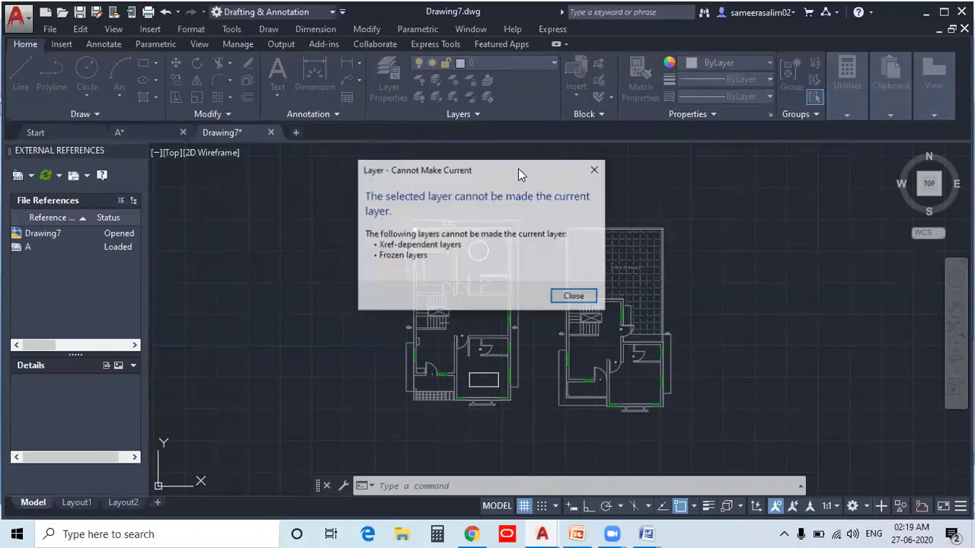
pyautogui.click(596, 169)
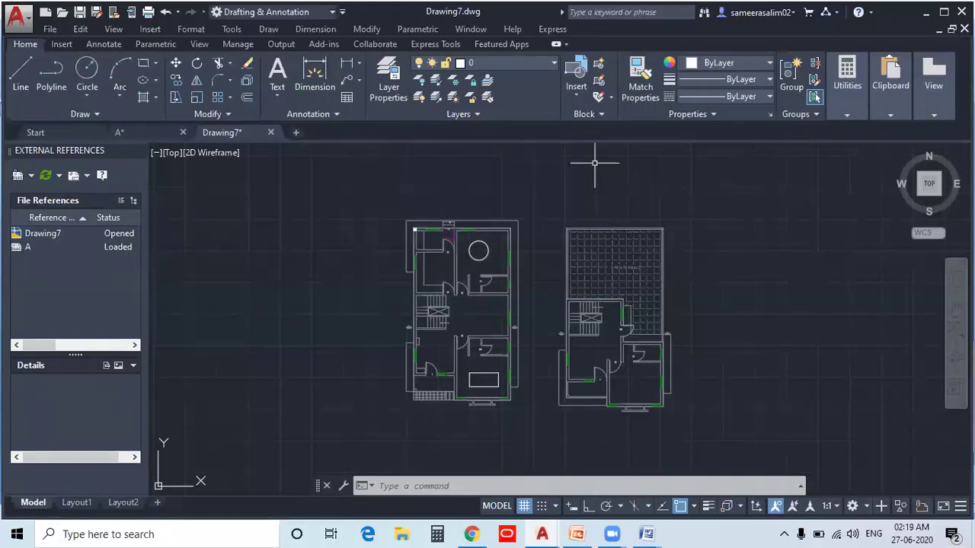
# Bind external reference A to the drawing using the Bind type.
pyautogui.click(58, 246)
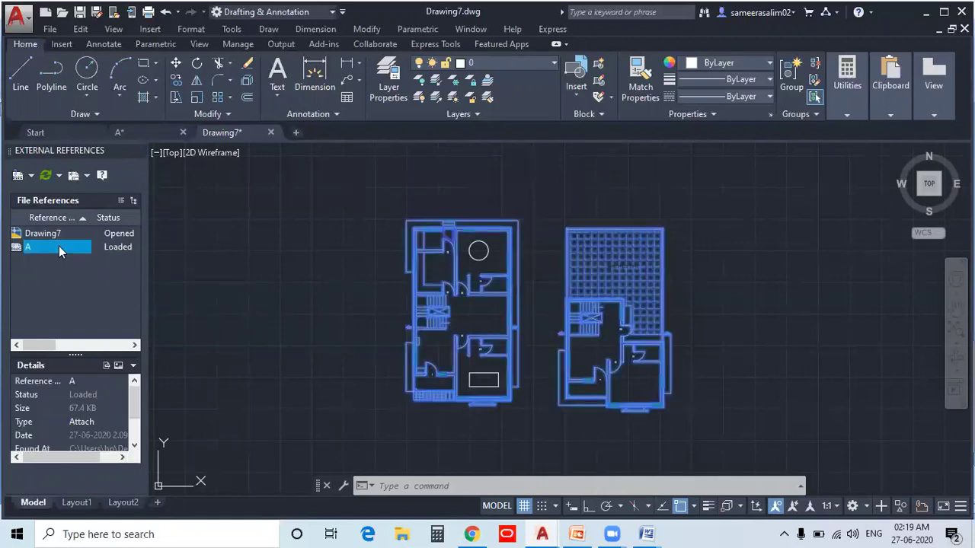
pyautogui.rightClick(58, 246)
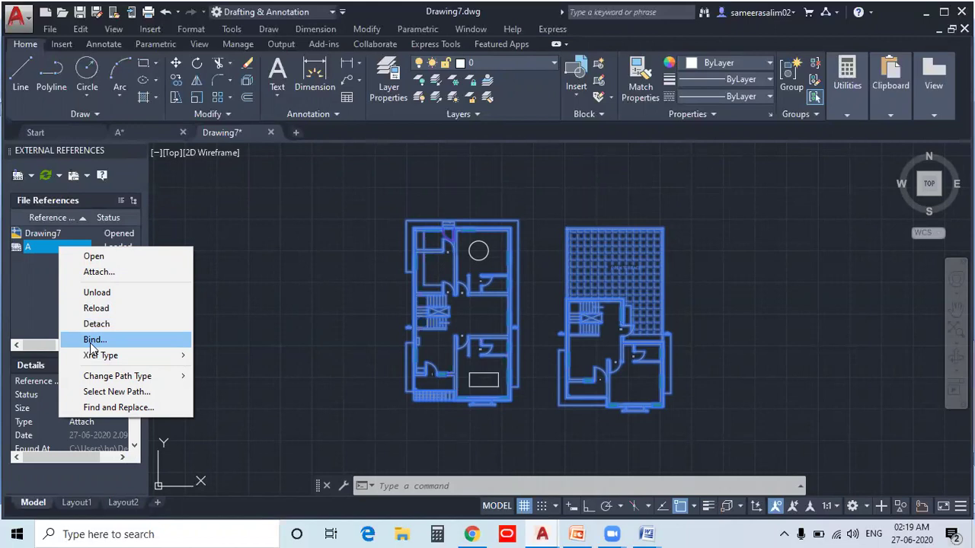
pyautogui.click(93, 339)
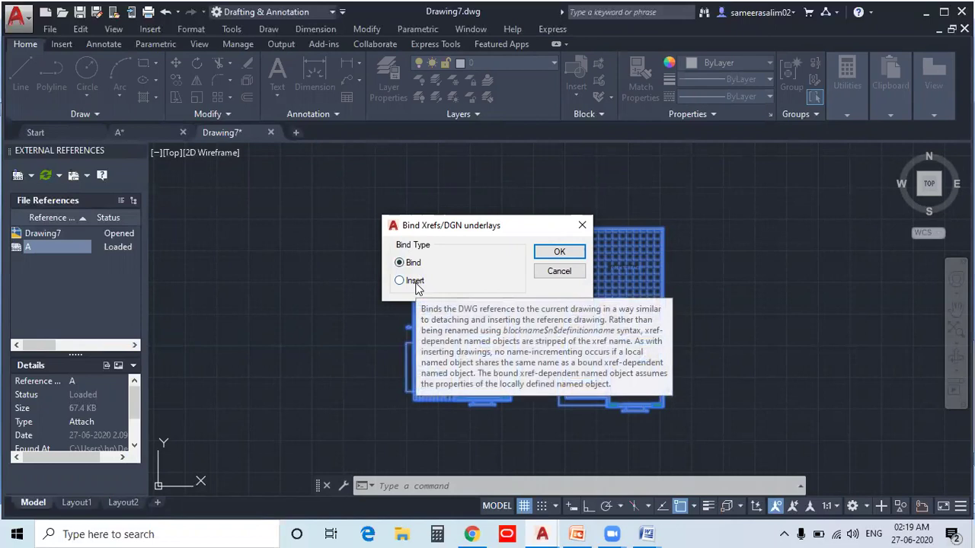
pyautogui.click(559, 252)
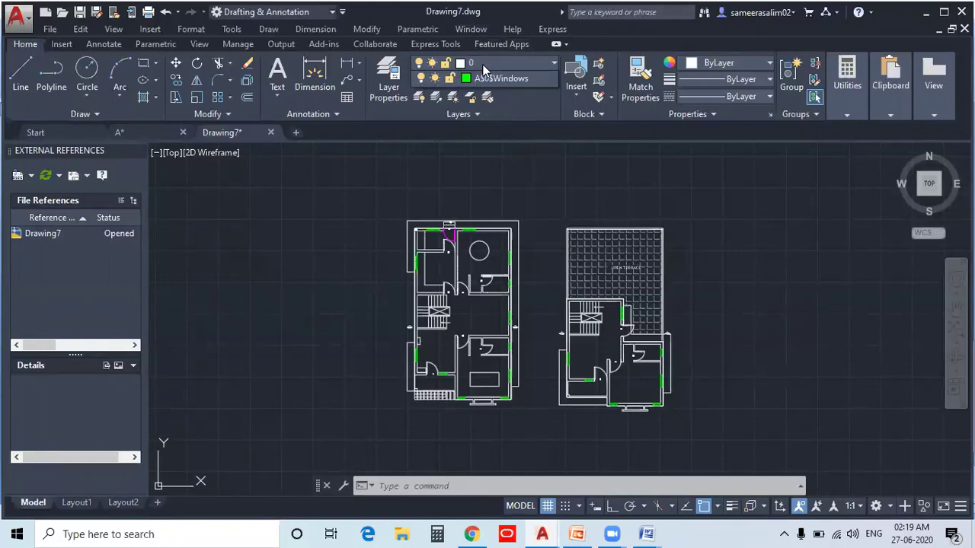
# Make the A$0$Sections layer current and draw a test rectangle in the empty space left of the left floor plan.
pyautogui.click(484, 64)
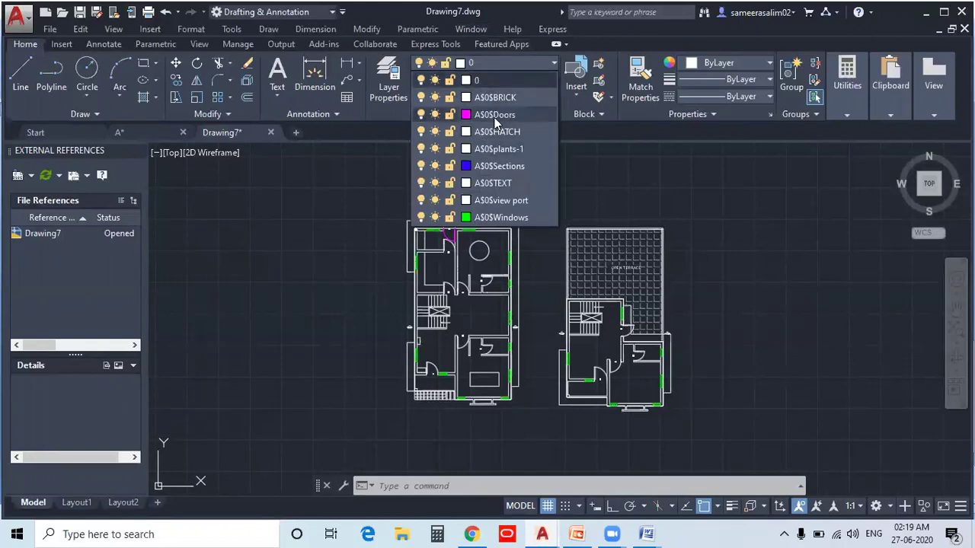
pyautogui.click(498, 167)
pyautogui.click(144, 64)
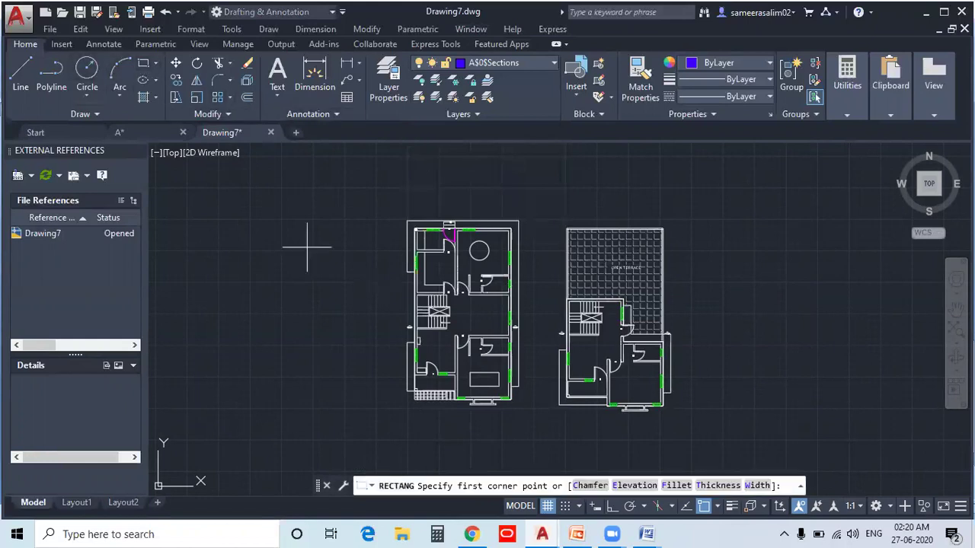
pyautogui.click(296, 241)
pyautogui.click(374, 294)
# Delete the test rectangle beside the left floor plan.
pyautogui.click(373, 319)
pyautogui.click(341, 281)
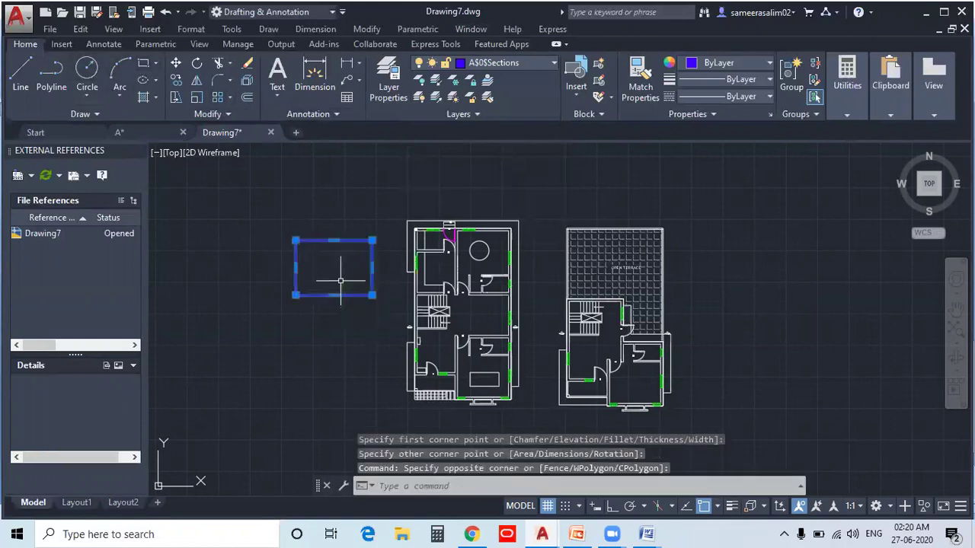
pyautogui.press('Delete')
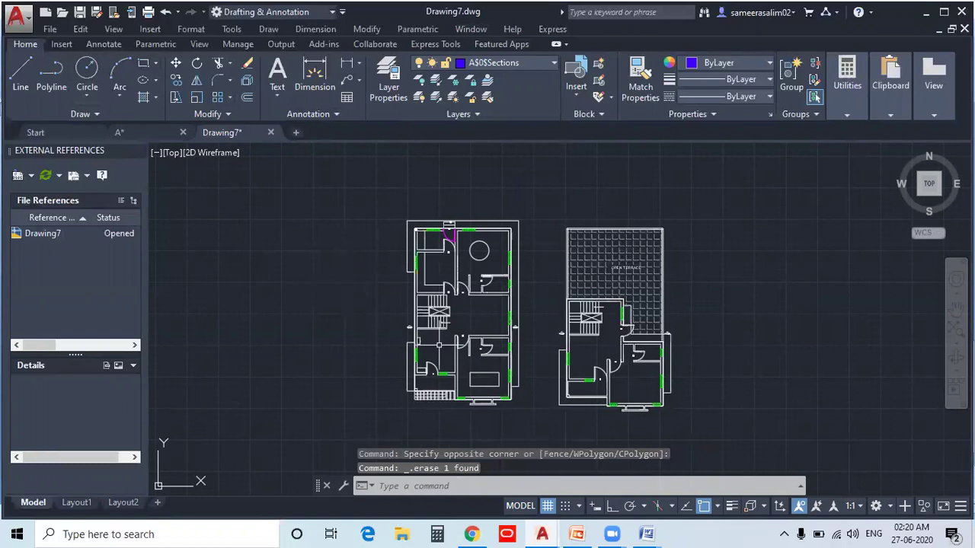
# Undo the test rectangle work, the current layer change and the binding of external reference A.
pyautogui.moveTo(439, 345); pyautogui.dragTo(386, 336, button='middle')
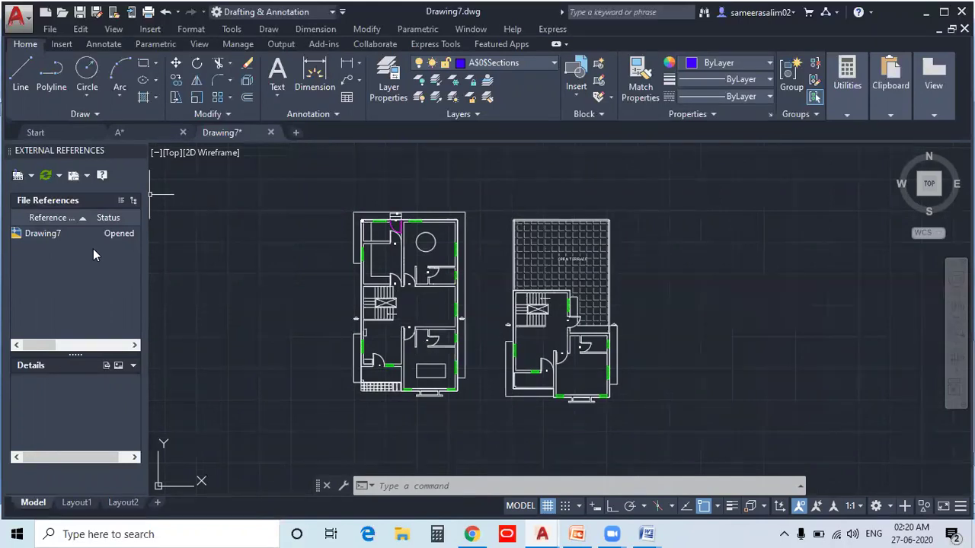
pyautogui.hotkey('ctrl', 'z')
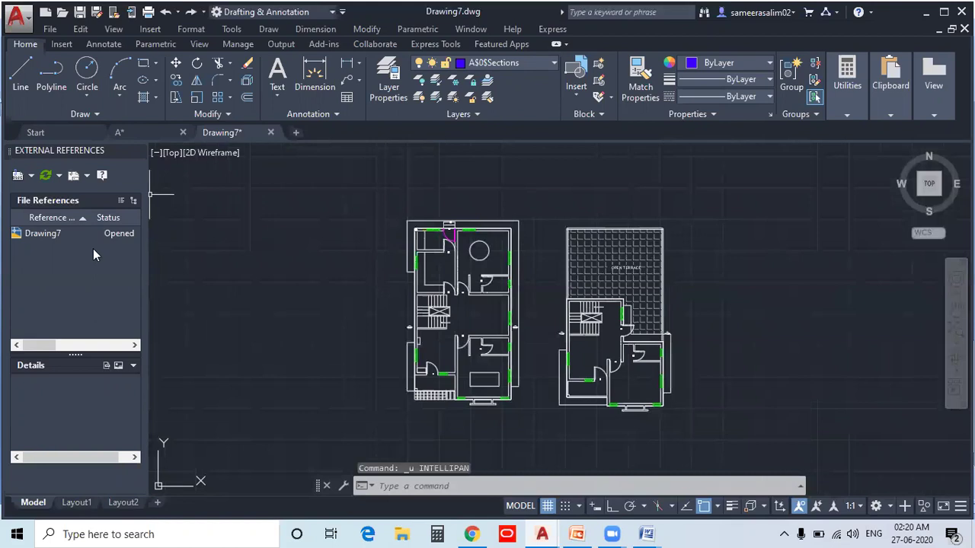
pyautogui.hotkey('ctrl', 'z')
pyautogui.hotkey('ctrl', 'z')
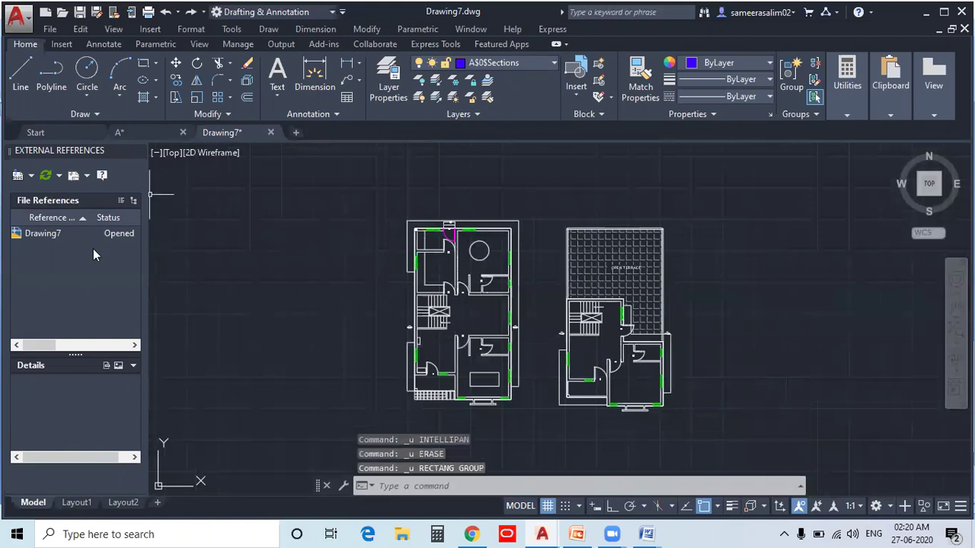
pyautogui.hotkey('ctrl', 'z')
pyautogui.hotkey('ctrl', 'z')
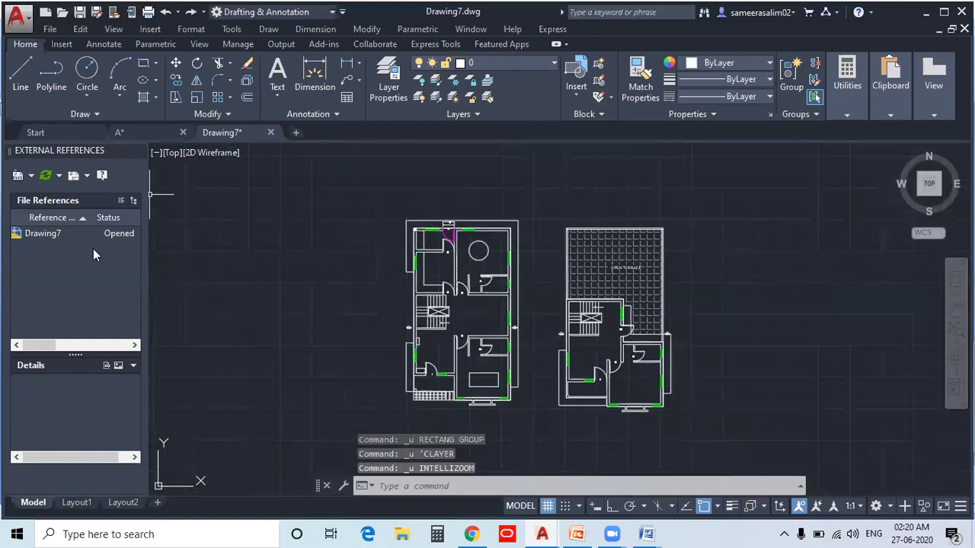
pyautogui.hotkey('ctrl', 'z')
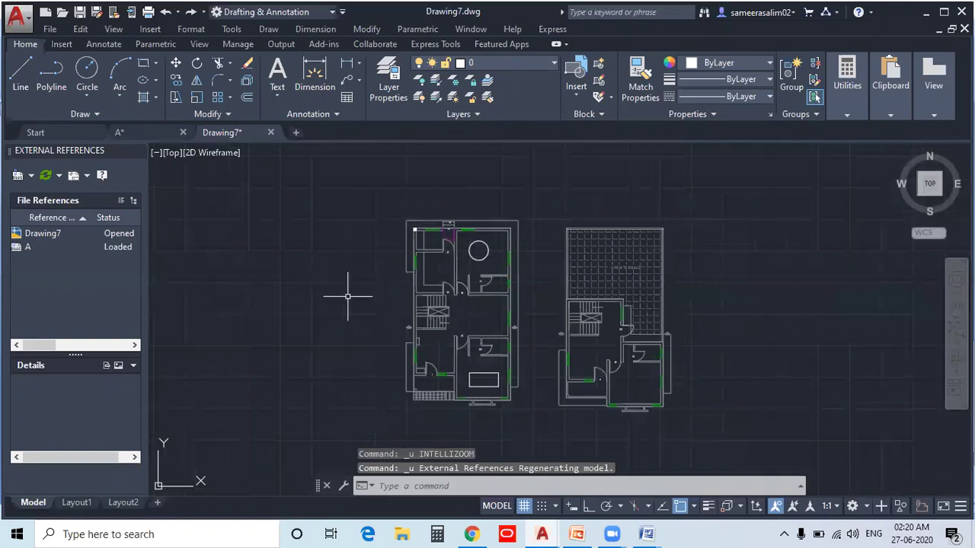
# Bind only the A|Doors and A|TEXT layer definitions of external reference A with the XBIND command.
pyautogui.moveTo(342, 290); pyautogui.dragTo(306, 282, button='middle')
pyautogui.click(467, 488)
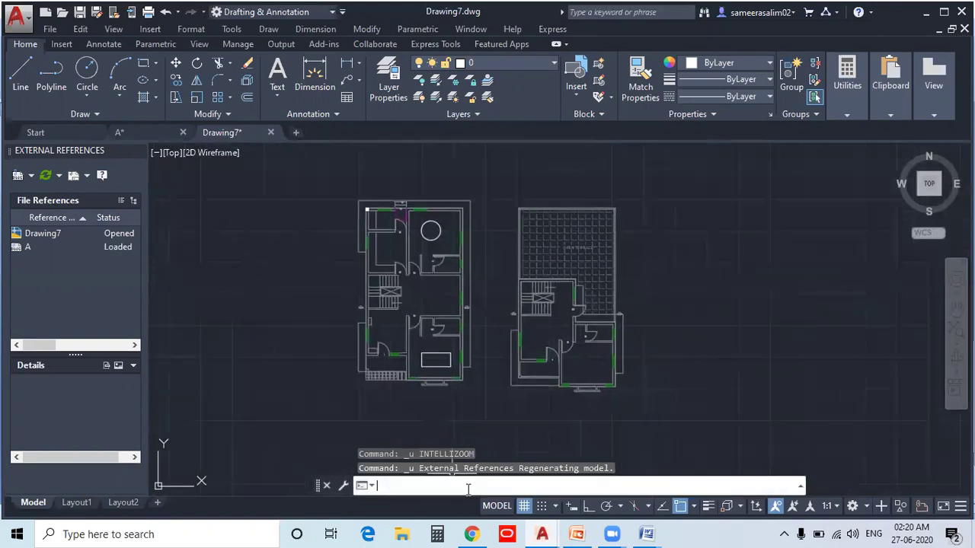
pyautogui.write('XBIN')
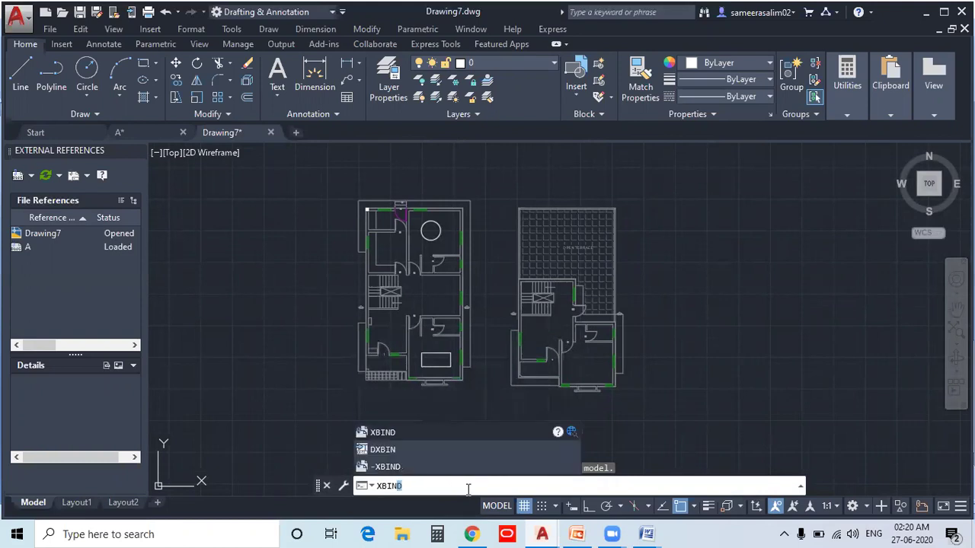
pyautogui.press('Return')
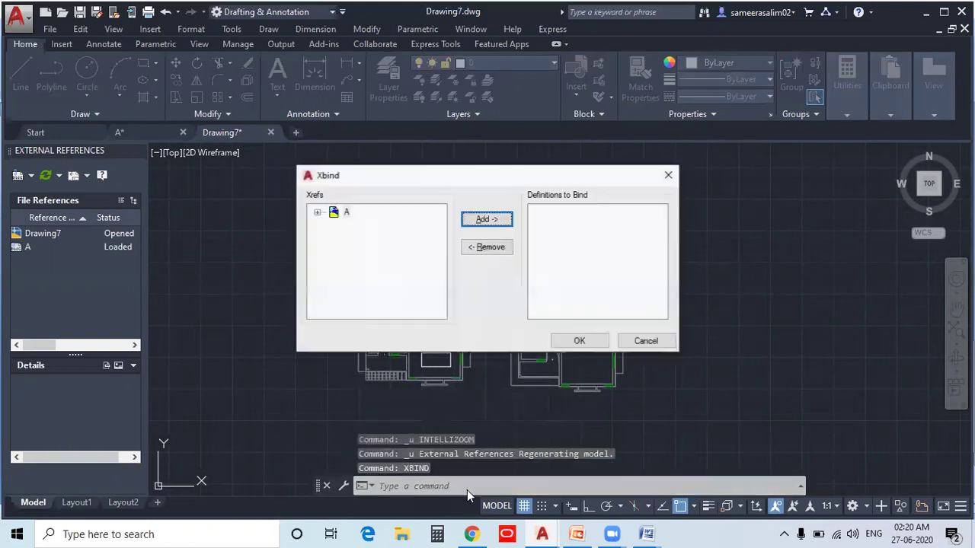
pyautogui.click(317, 215)
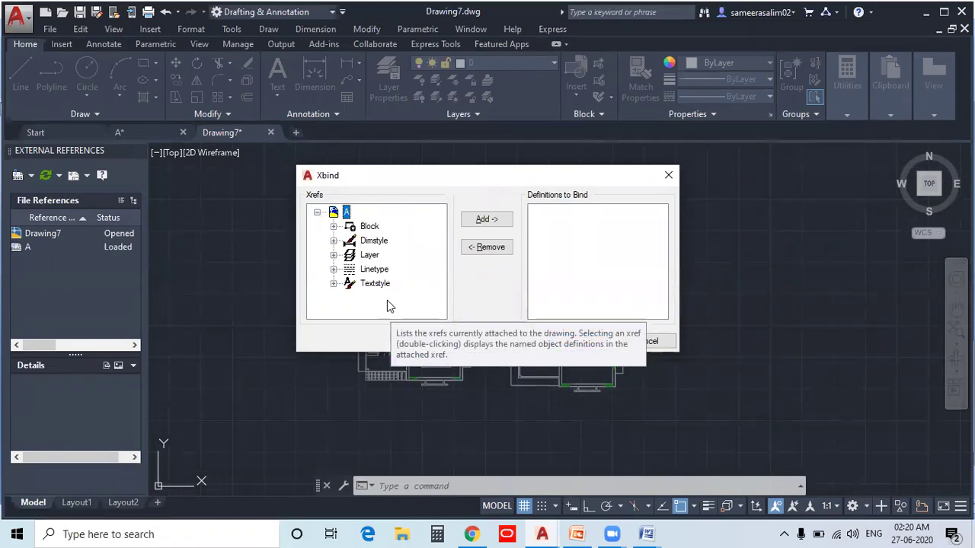
pyautogui.click(333, 255)
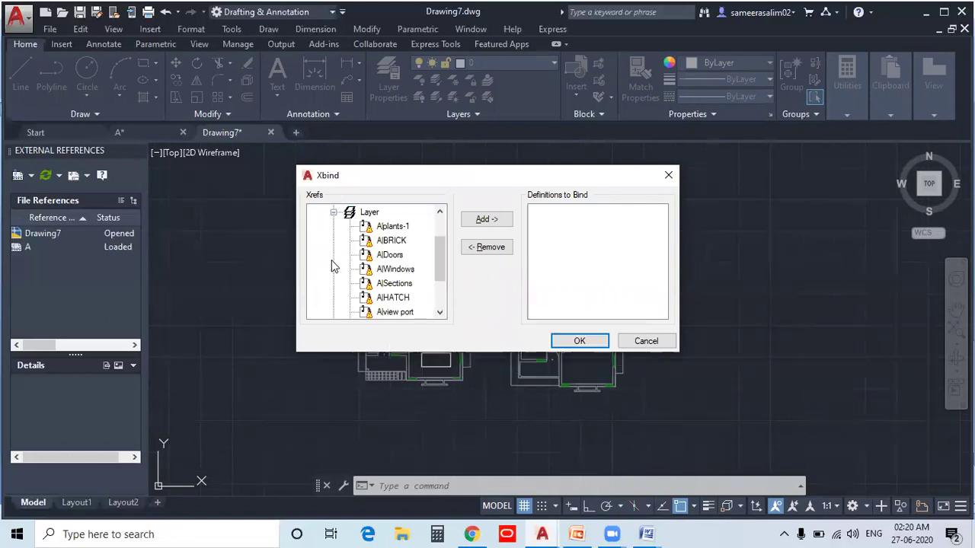
pyautogui.click(388, 256)
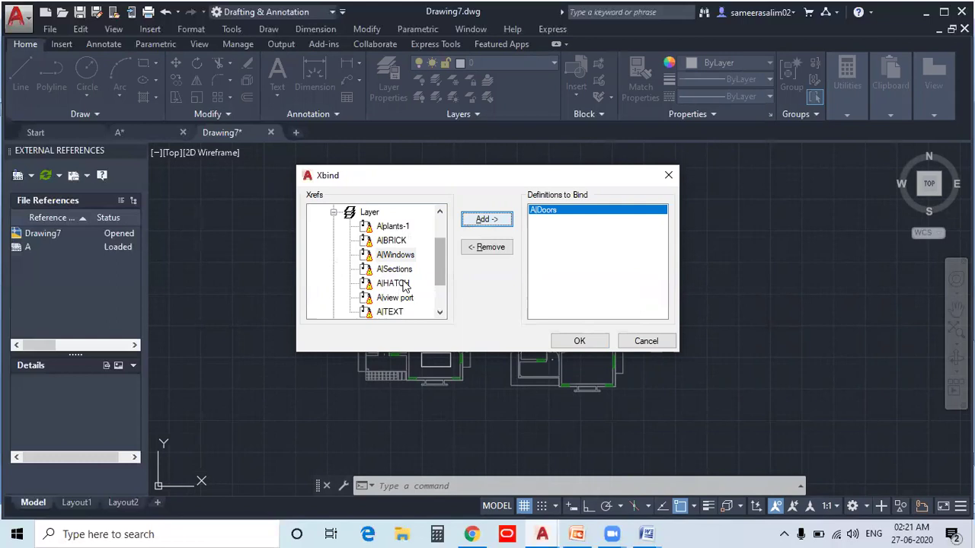
pyautogui.click(392, 311)
pyautogui.click(477, 221)
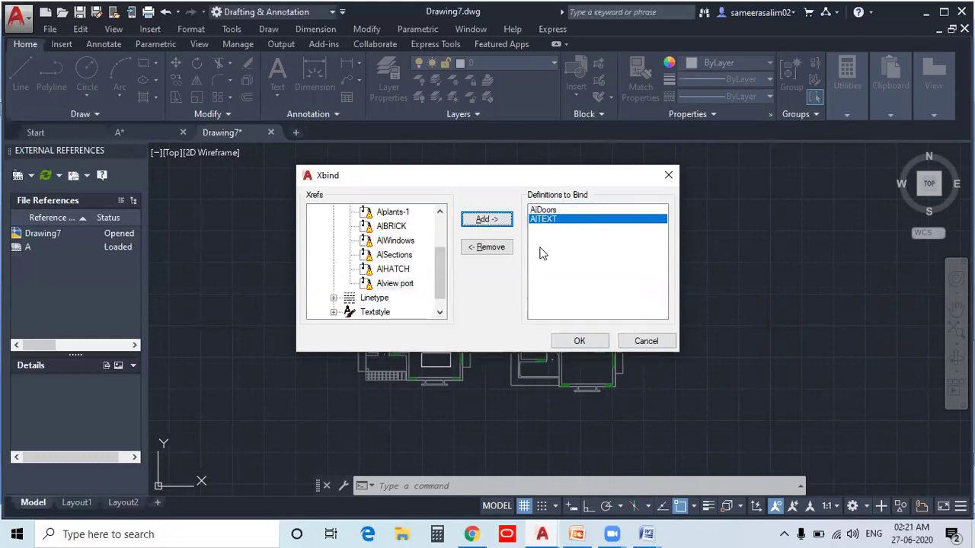
pyautogui.click(575, 341)
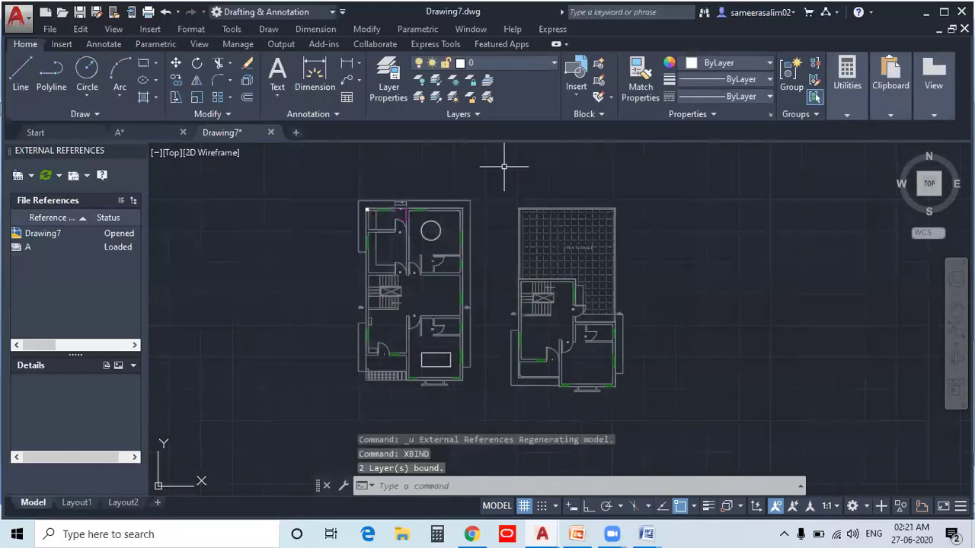
# Make the A$0$Doors layer current and draw a test rectangle in the empty space right of the right floor plan.
pyautogui.click(508, 63)
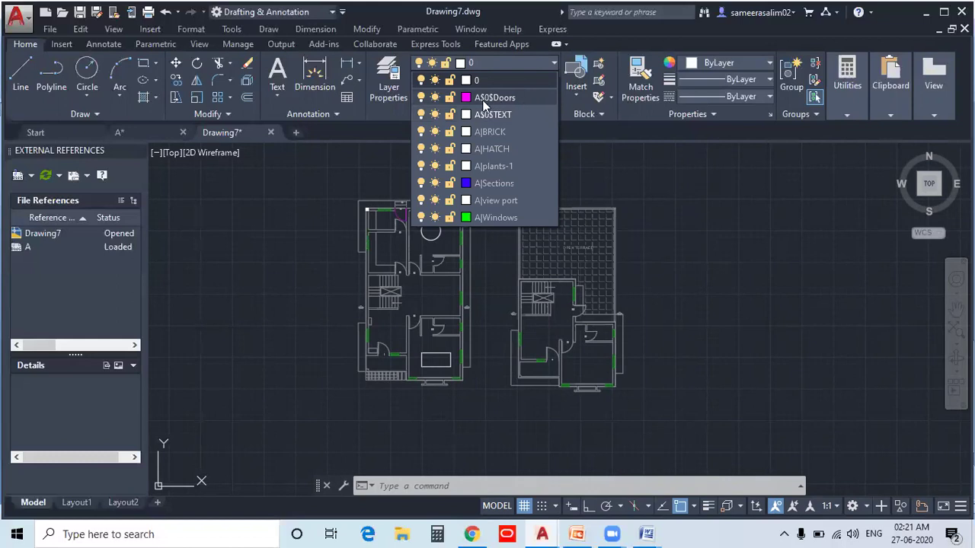
pyautogui.click(517, 97)
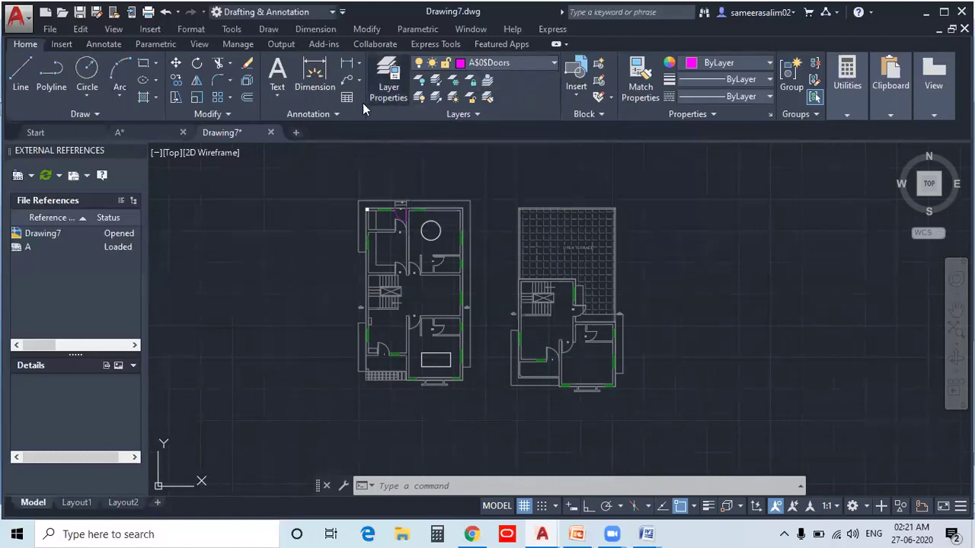
pyautogui.click(144, 62)
pyautogui.click(660, 224)
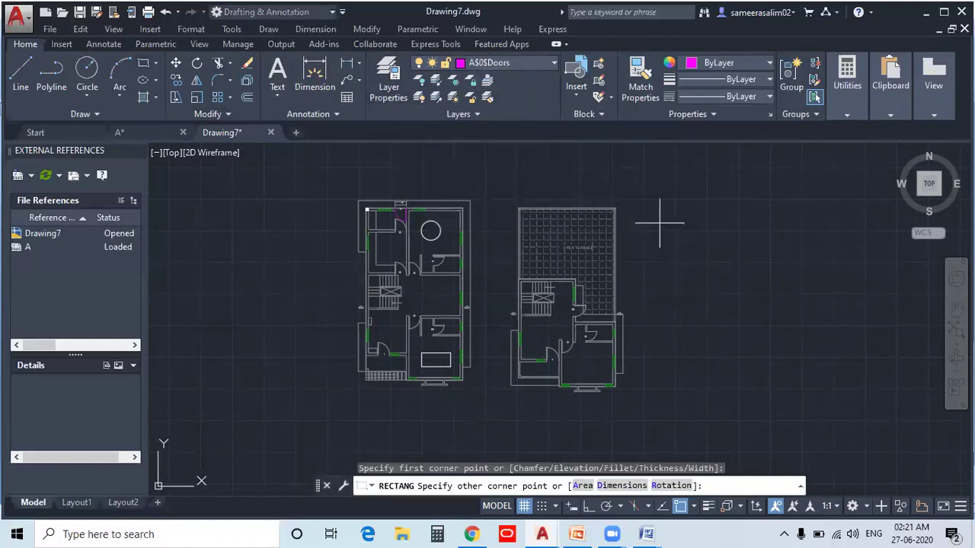
pyautogui.click(746, 286)
# Delete the test rectangle beside the right floor plan.
pyautogui.click(749, 320)
pyautogui.click(708, 271)
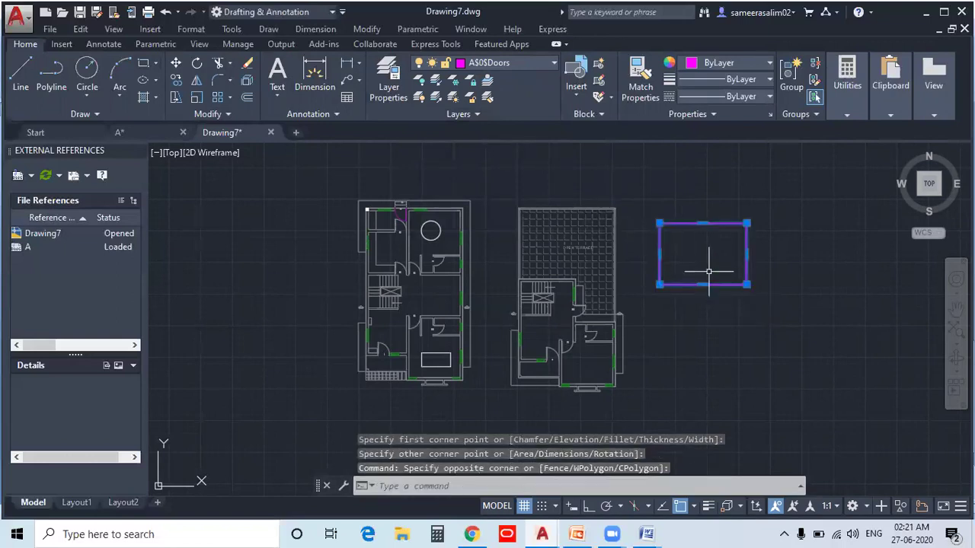
pyautogui.press('Delete')
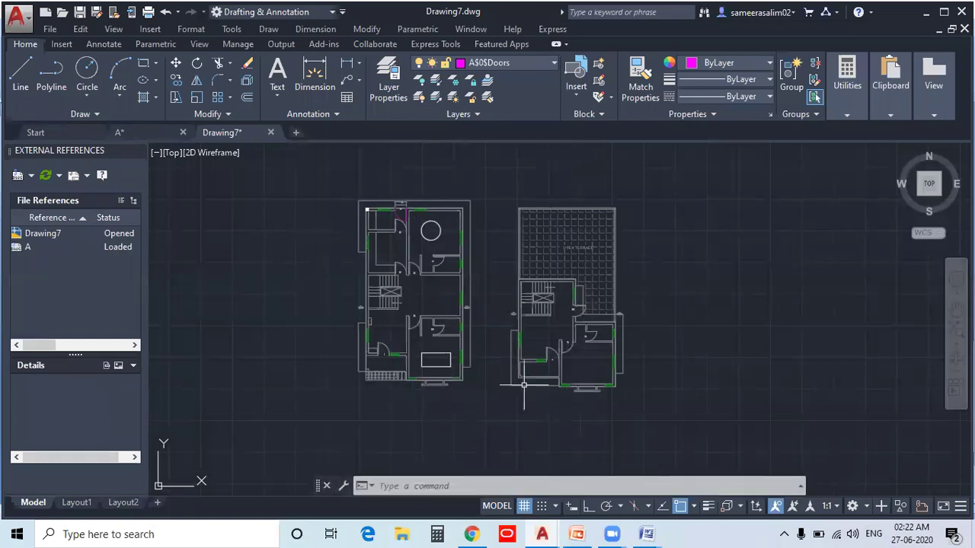
pyautogui.scroll(2, 357, 354)
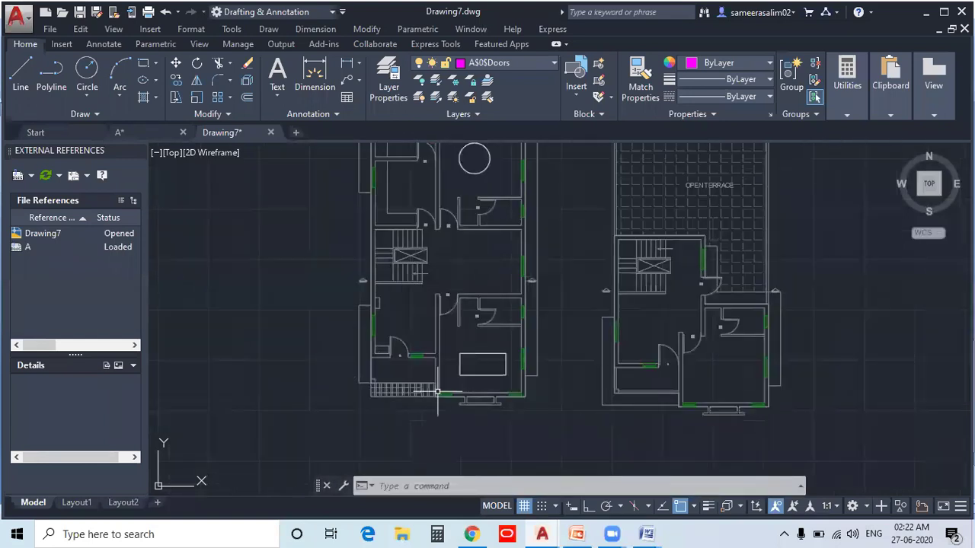
pyautogui.scroll(4, 424, 371)
pyautogui.scroll(-2, 424, 373)
pyautogui.moveTo(613, 366); pyautogui.dragTo(538, 356, button='middle')
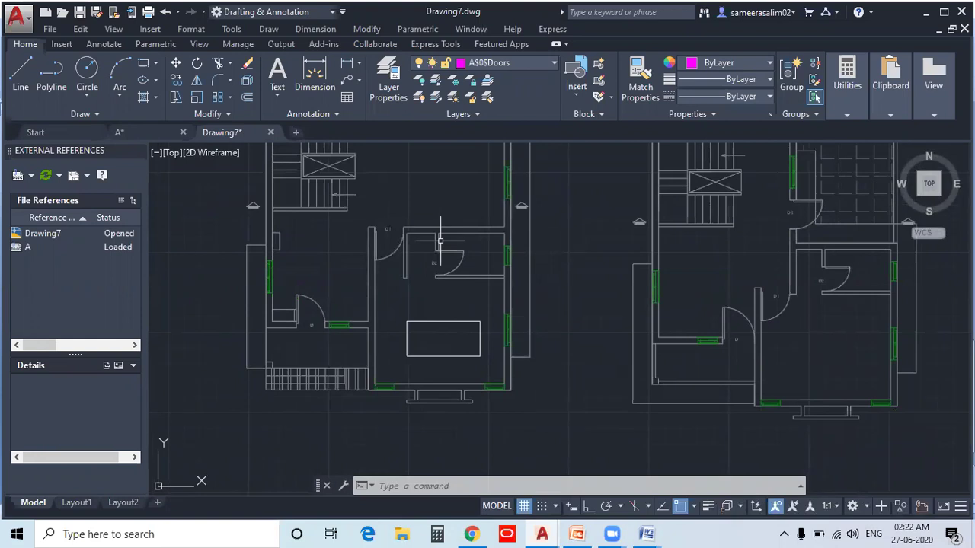
# Clip external reference A with XCLIP, using a new rectangular boundary around the lower rooms of the right floor plan.
pyautogui.click(398, 488)
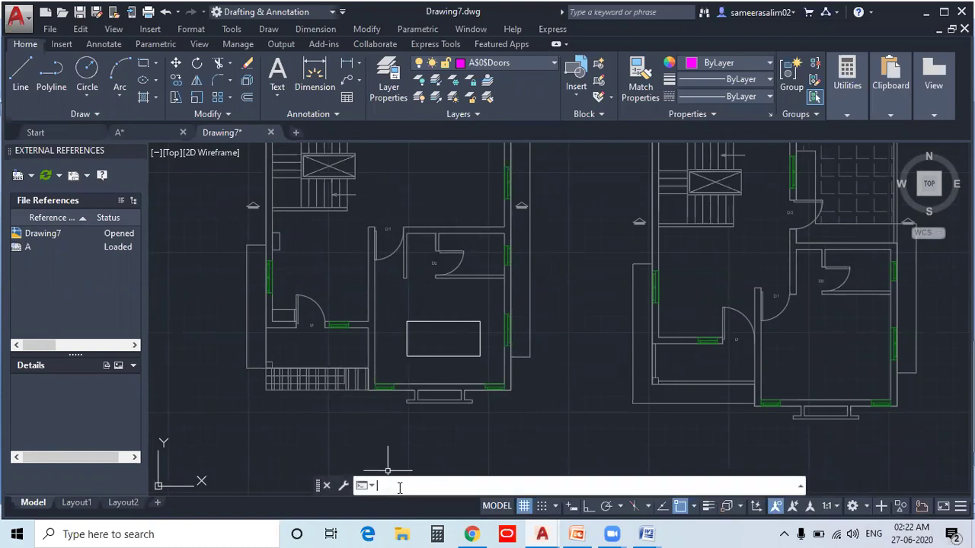
pyautogui.write('xclip')
pyautogui.press('Return')
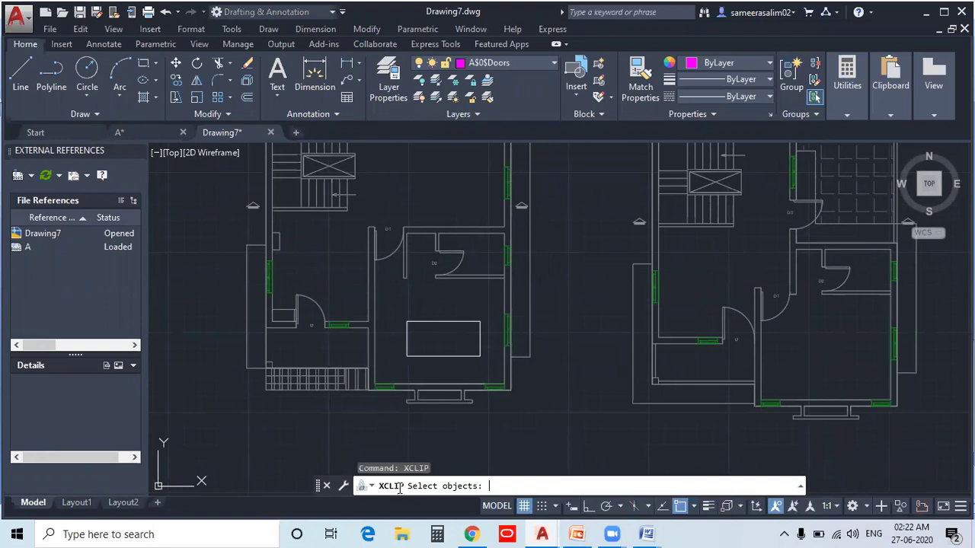
pyautogui.scroll(-5, 537, 391)
pyautogui.click(610, 421)
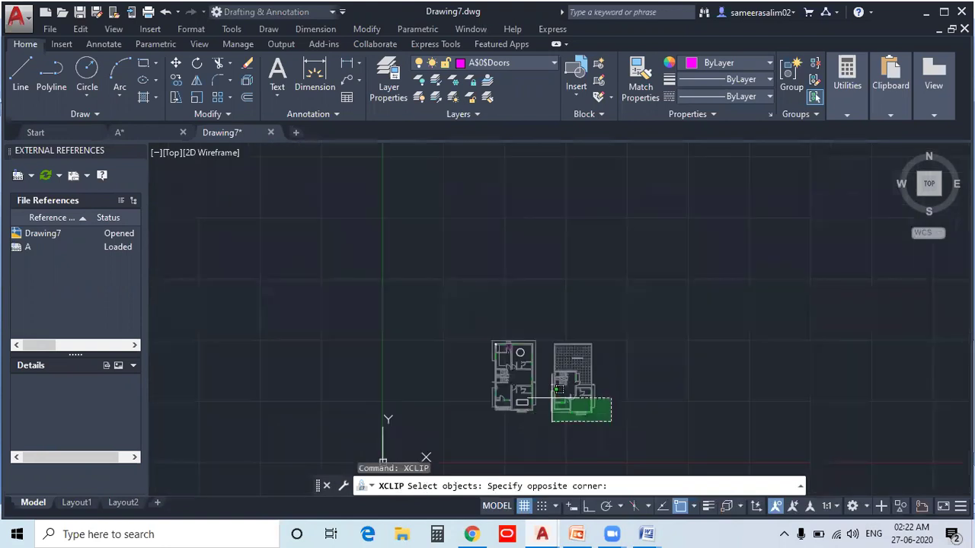
pyautogui.click(460, 324)
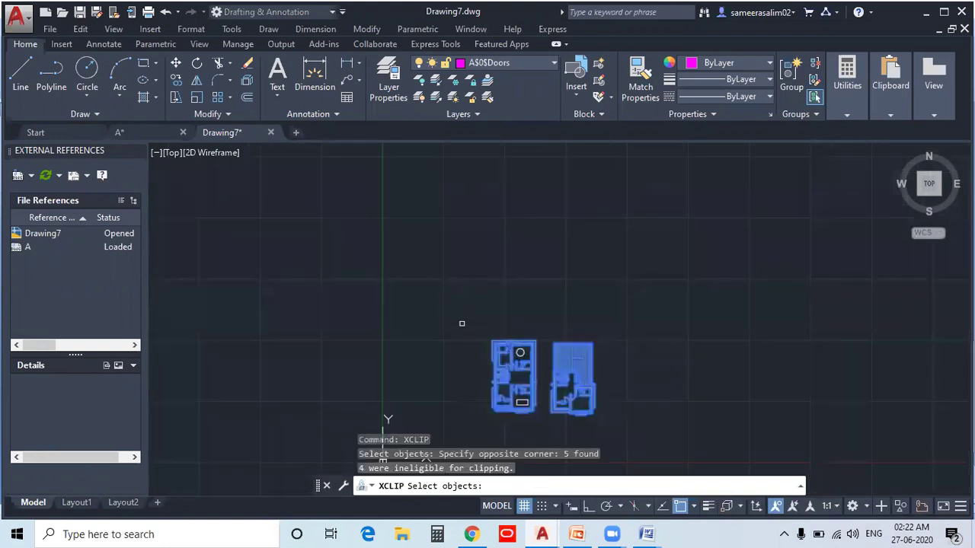
pyautogui.press('Return')
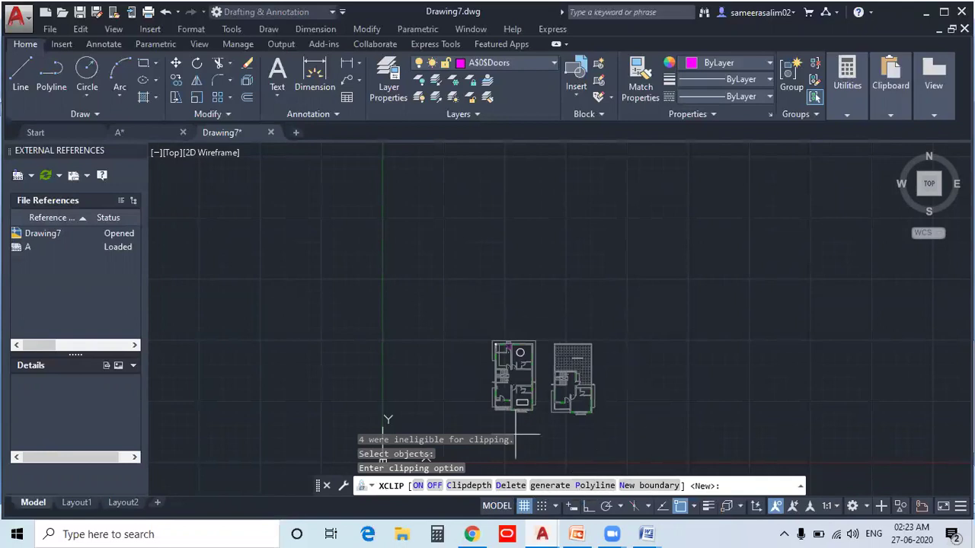
pyautogui.scroll(3, 509, 409)
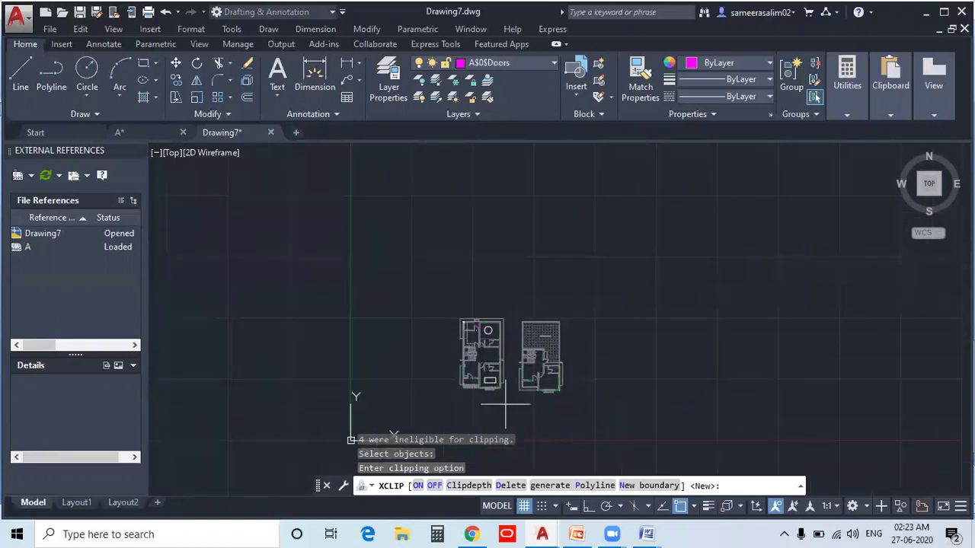
pyautogui.click(650, 486)
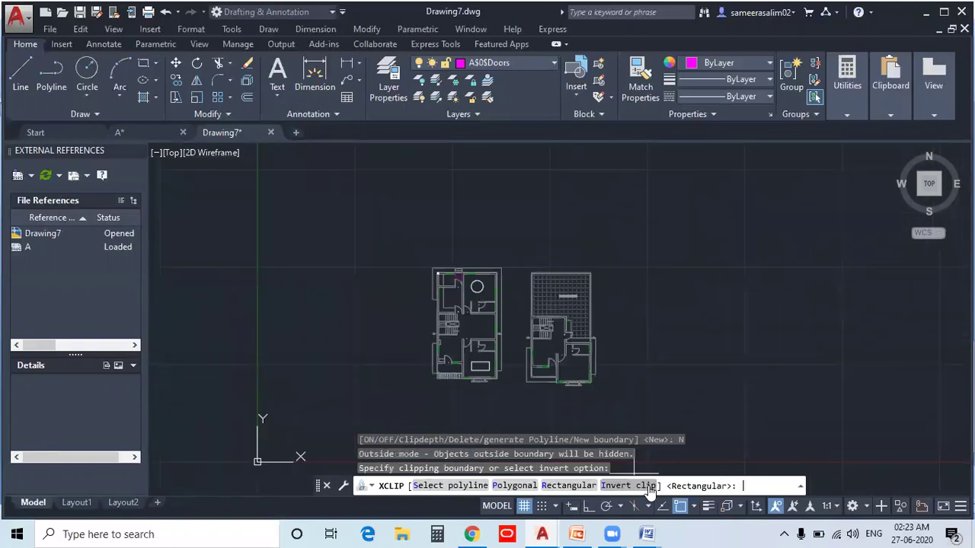
pyautogui.click(570, 486)
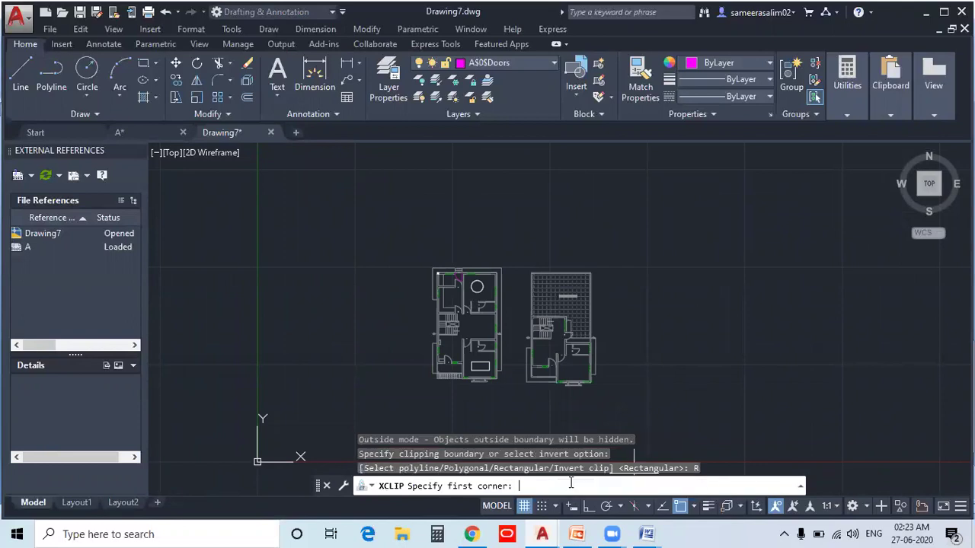
pyautogui.click(591, 382)
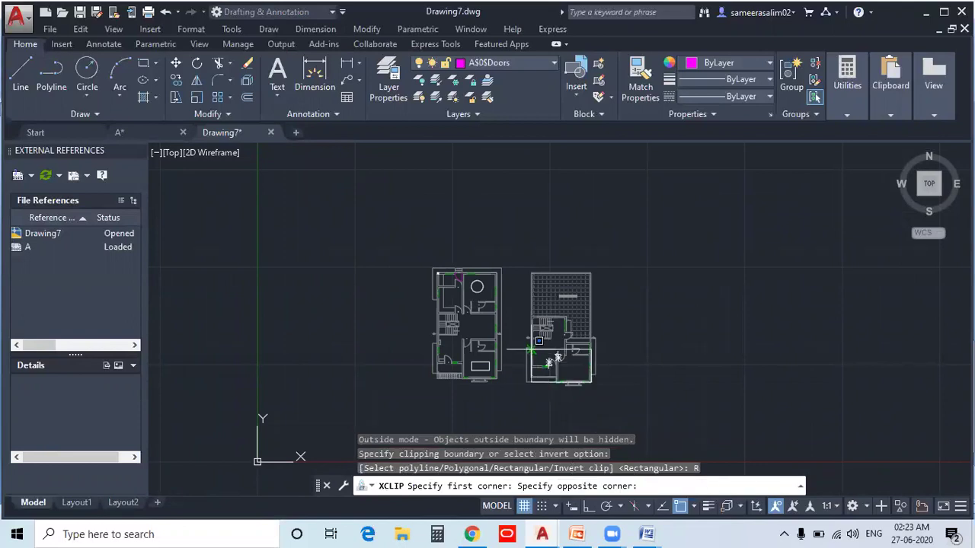
pyautogui.click(538, 341)
# Examine the clipped reference together with the circle, rectangle and small column drawn outside the clipping boundary.
pyautogui.scroll(3, 537, 355)
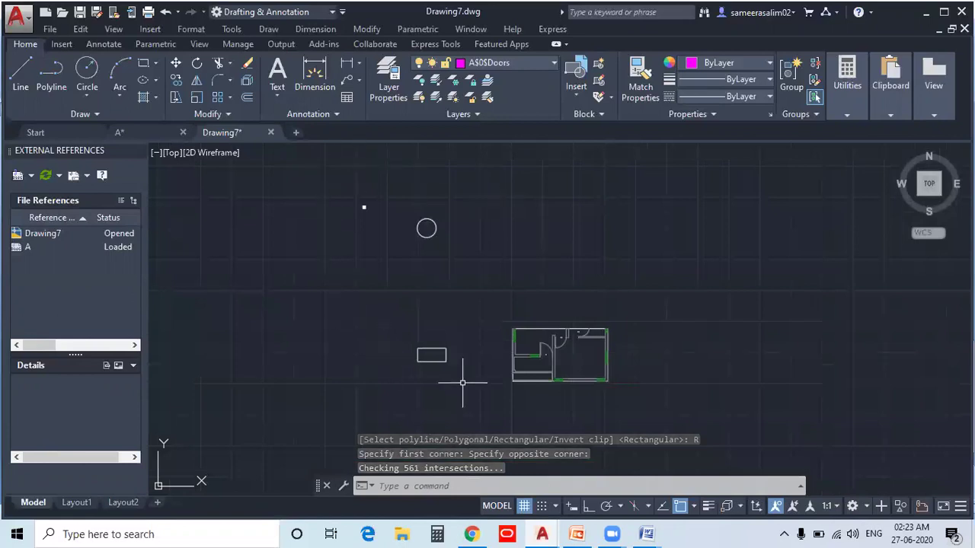
pyautogui.scroll(2, 342, 203)
pyautogui.moveTo(416, 252); pyautogui.dragTo(426, 315, button='middle')
pyautogui.scroll(2, 389, 270)
pyautogui.scroll(2, 384, 268)
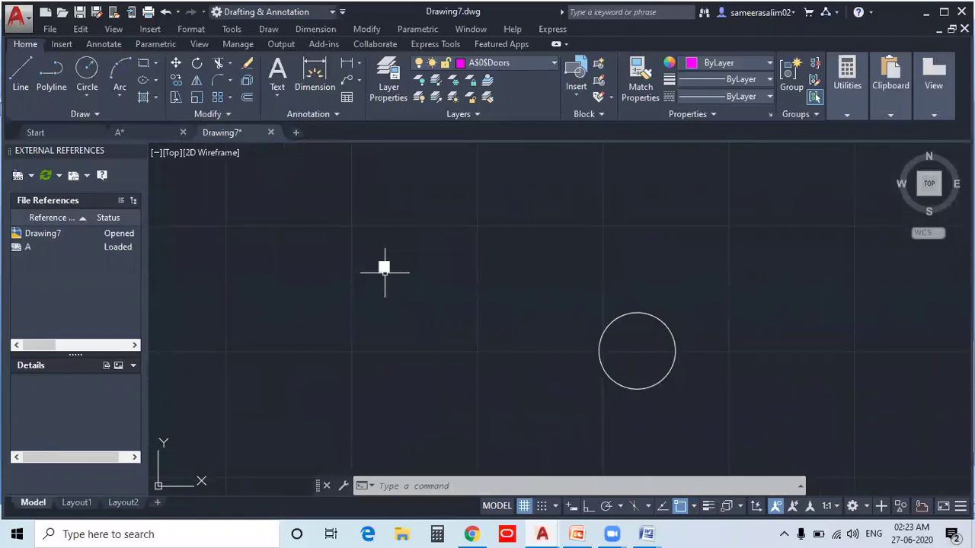
pyautogui.scroll(-2, 485, 289)
pyautogui.scroll(-1, 559, 308)
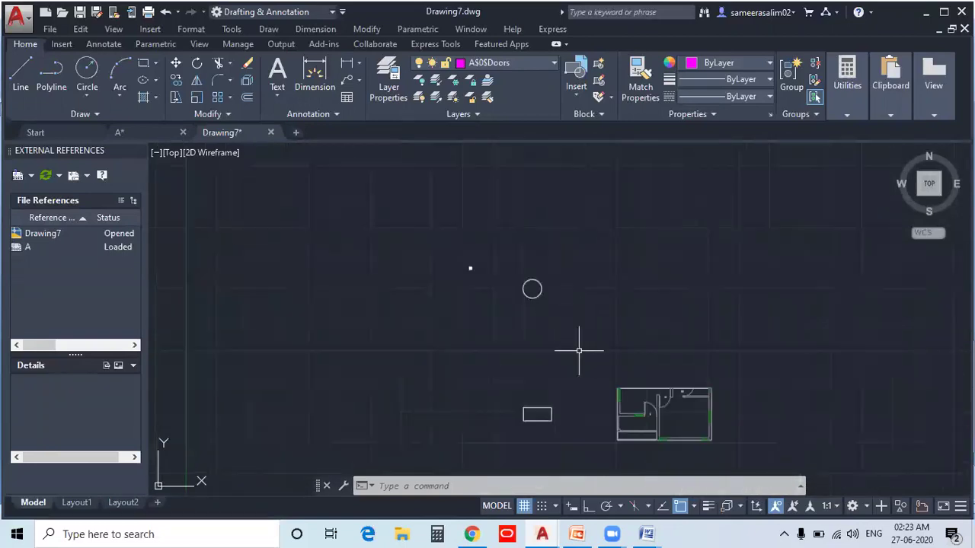
pyautogui.moveTo(579, 351); pyautogui.dragTo(500, 311, button='middle')
pyautogui.scroll(2, 548, 348)
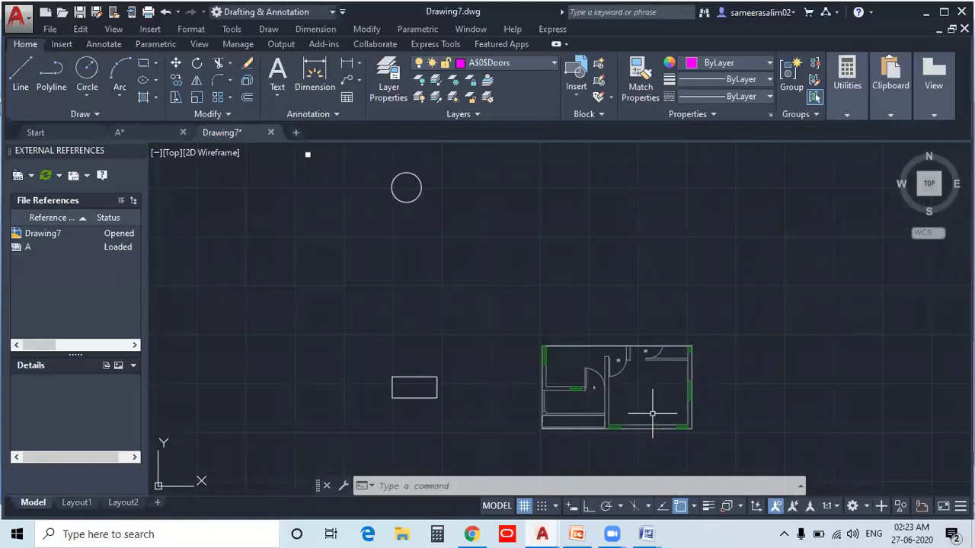
# Turn off the clipping boundary of external reference A with the XCLIP command's OFF option.
pyautogui.click(547, 485)
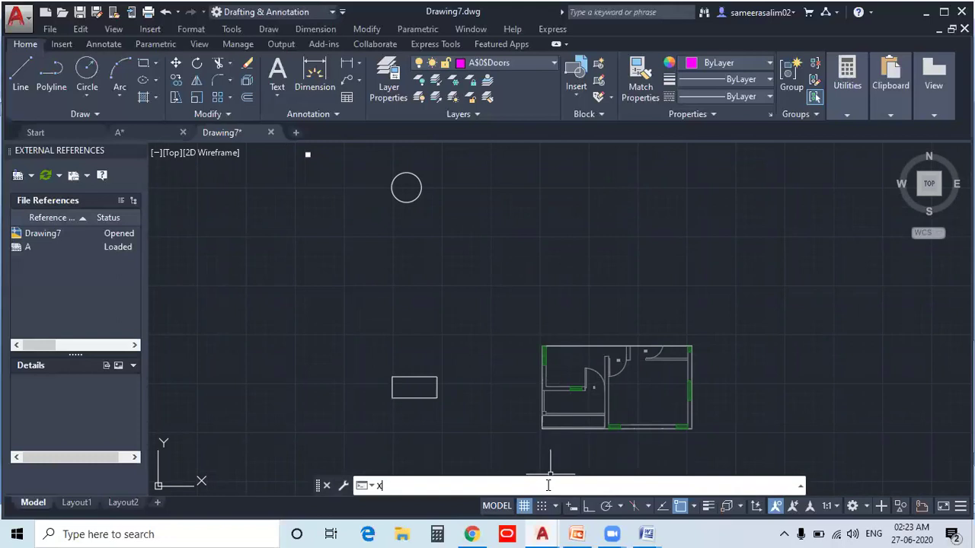
pyautogui.press('Return')
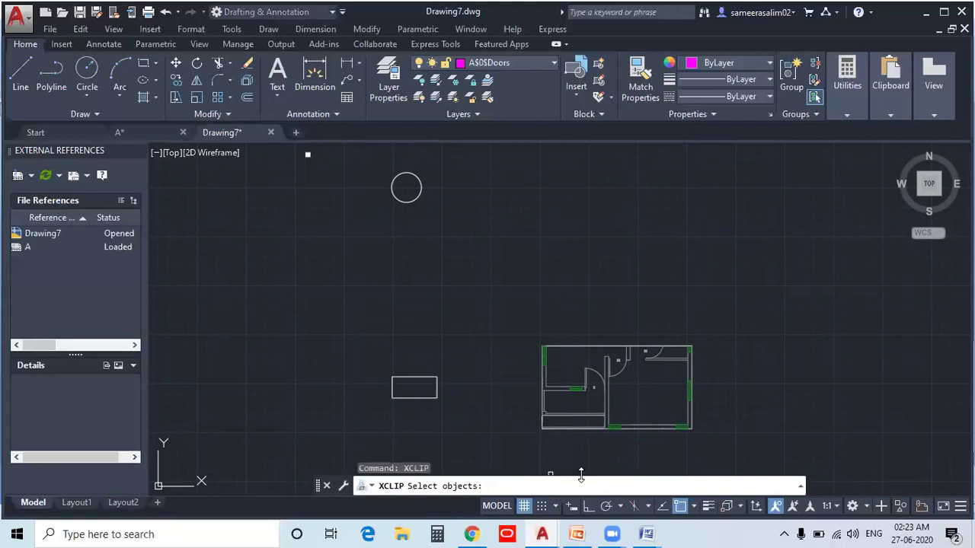
pyautogui.click(641, 429)
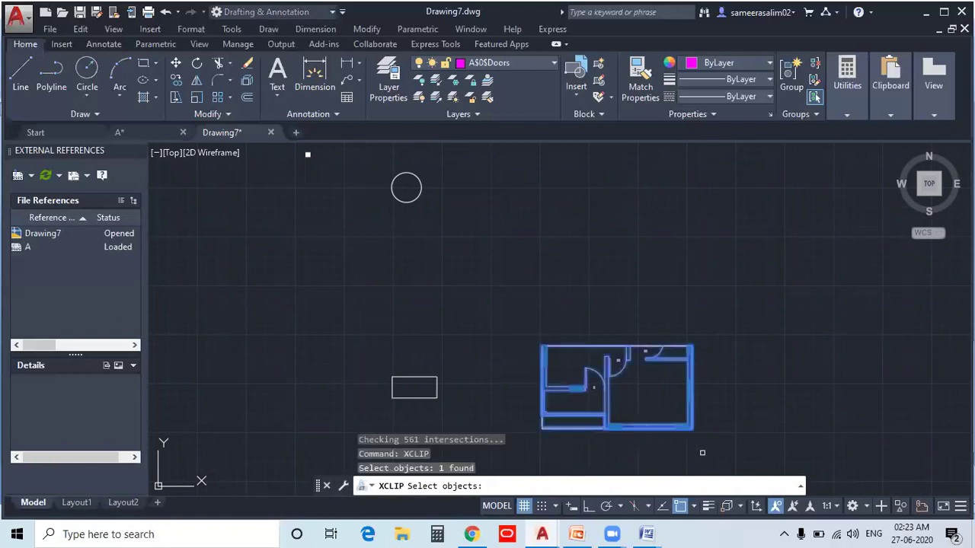
pyautogui.press('Return')
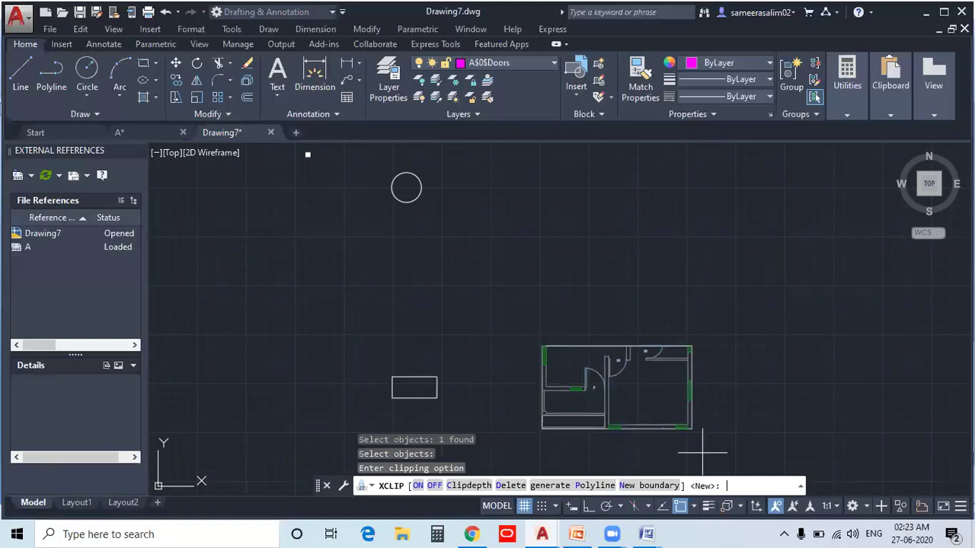
pyautogui.click(432, 486)
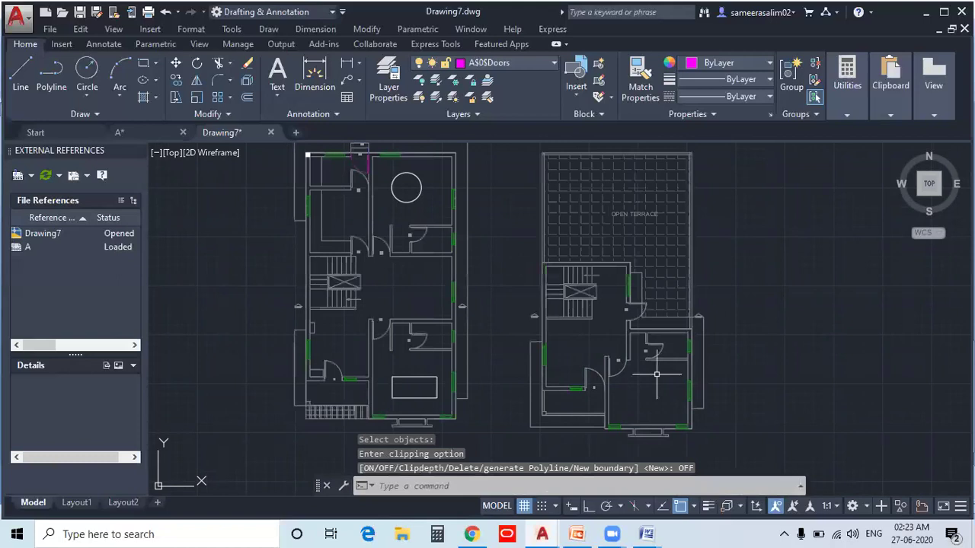
# Inspect both unclipped floor plans and the columns at the wall corners of the left plan.
pyautogui.scroll(-4, 742, 345)
pyautogui.moveTo(739, 344)
pyautogui.mouseDown(button='middle')
pyautogui.moveTo(668, 344)
pyautogui.moveTo(625, 315)
pyautogui.mouseUp(button='middle')
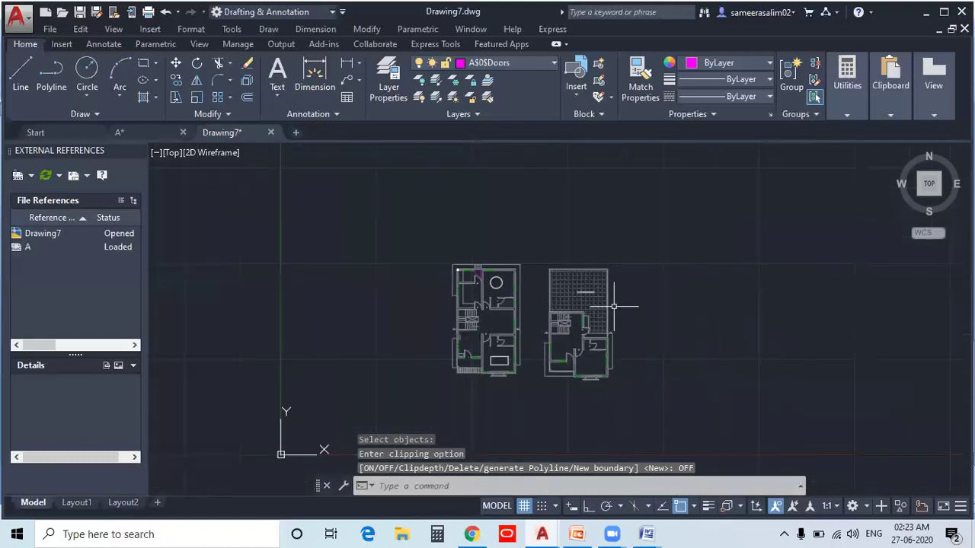
pyautogui.scroll(2, 598, 286)
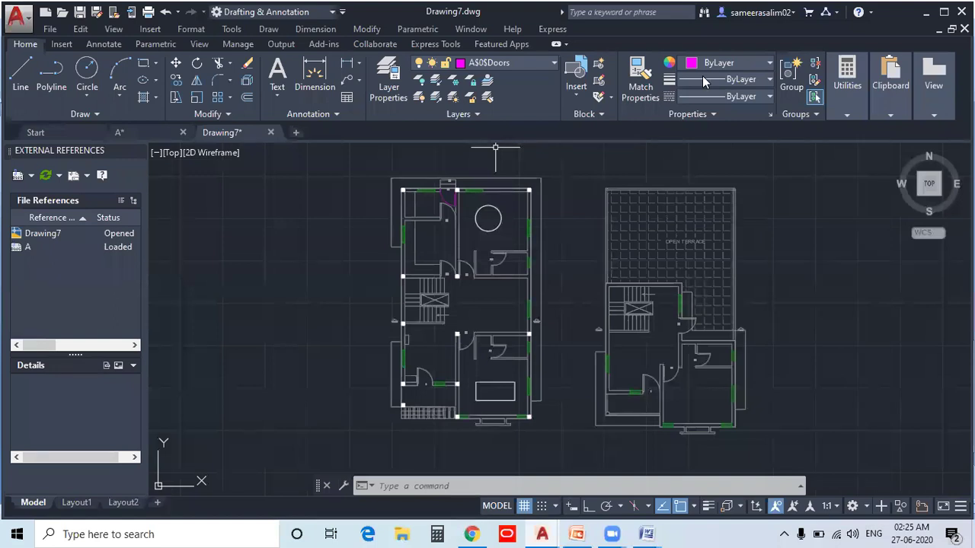
pyautogui.scroll(2, 397, 187)
pyautogui.scroll(-2, 567, 213)
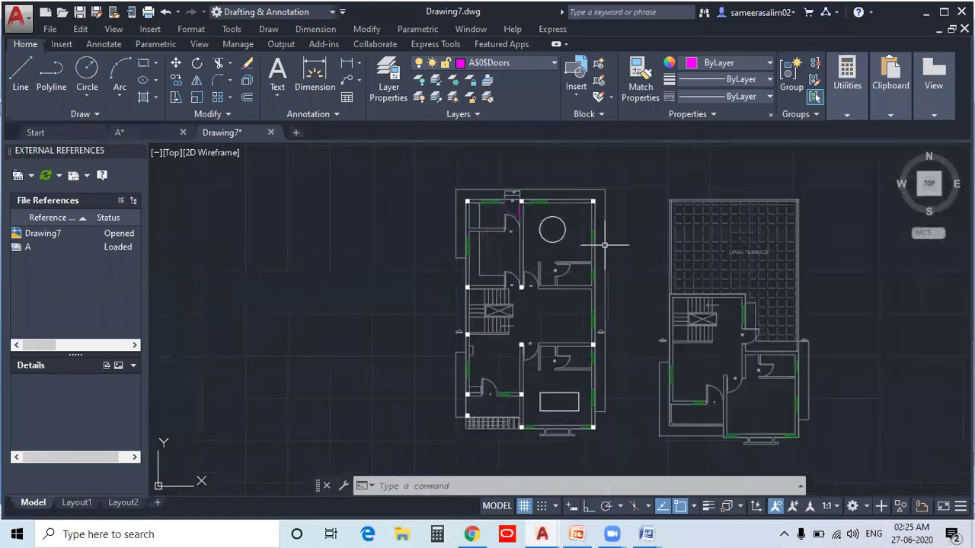
pyautogui.moveTo(604, 245); pyautogui.dragTo(512, 225, button='middle')
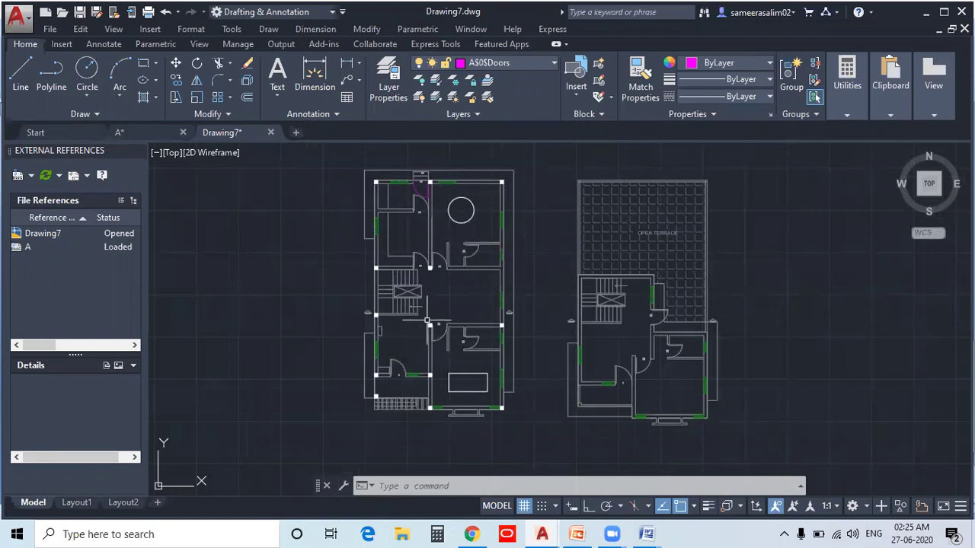
pyautogui.scroll(2, 509, 160)
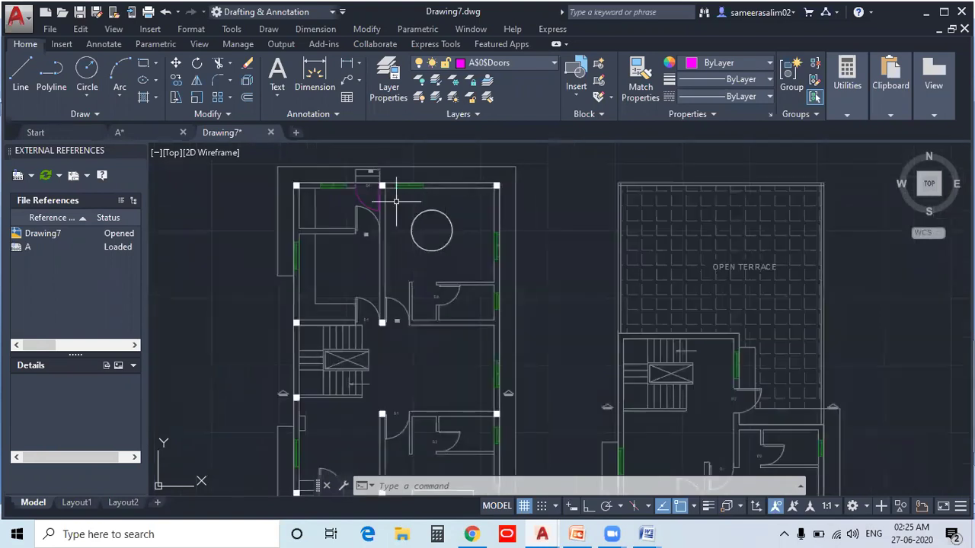
pyautogui.scroll(-2, 451, 256)
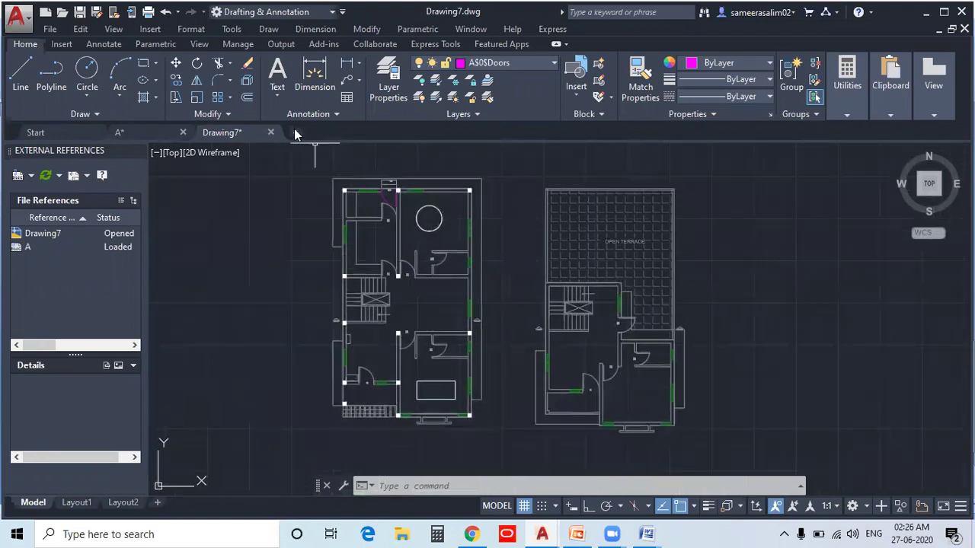
# Save the drawing to the Desktop as B in AutoCAD 2018 Drawing format.
pyautogui.click(80, 12)
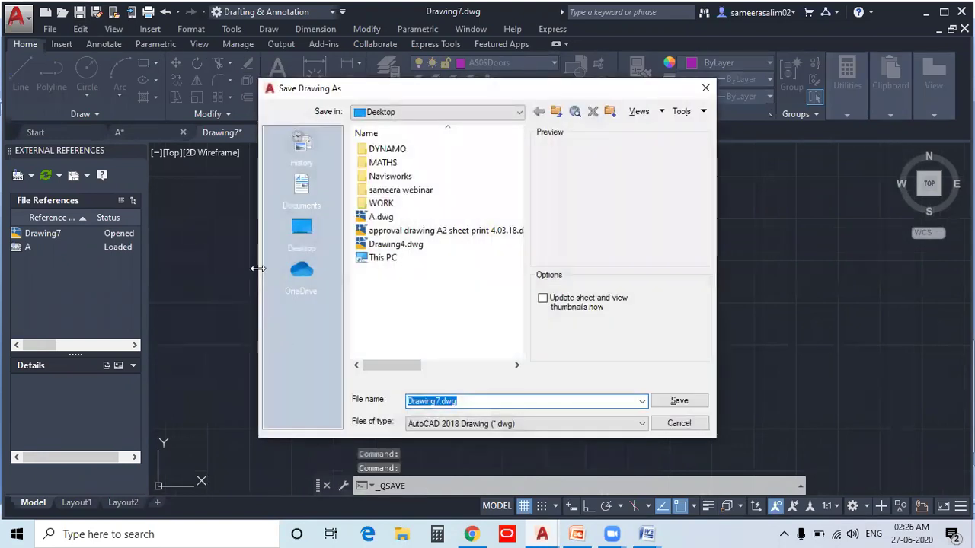
pyautogui.click(288, 236)
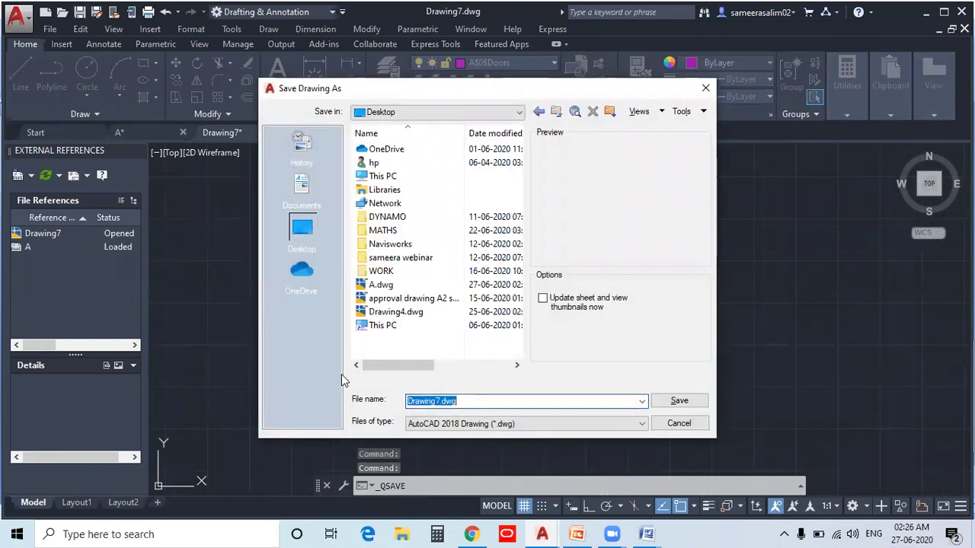
pyautogui.write('B')
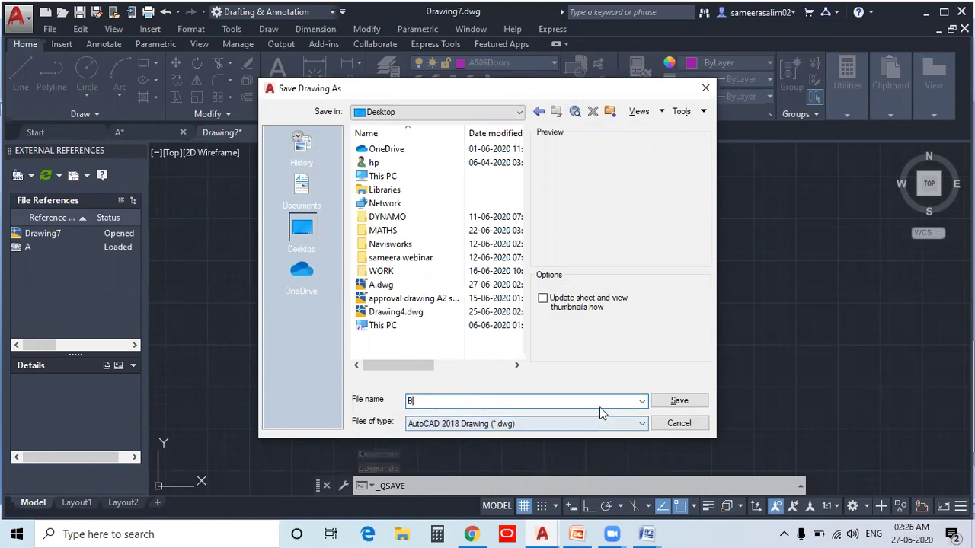
pyautogui.click(679, 400)
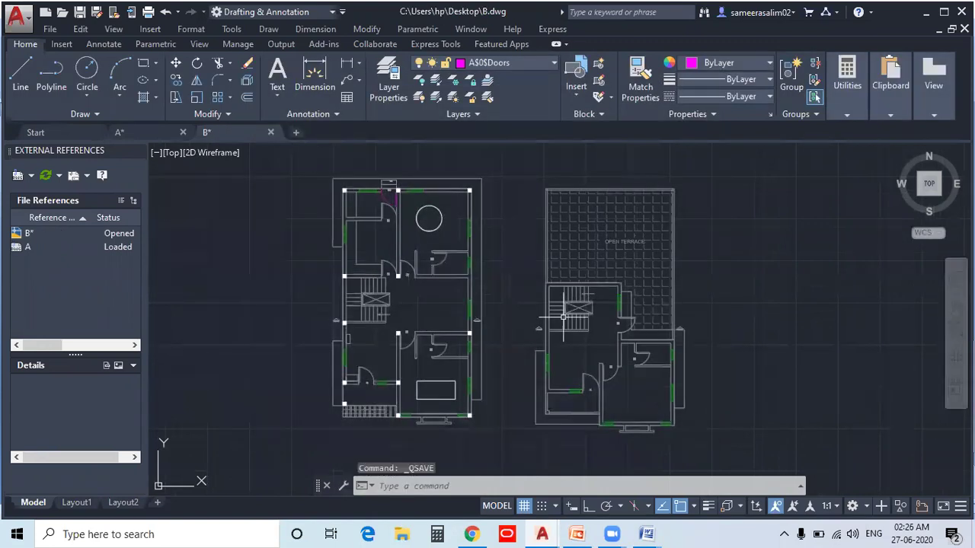
# In drawing A, draw a border rectangle enclosing both floor plans.
pyautogui.moveTo(503, 304); pyautogui.dragTo(483, 302, button='middle')
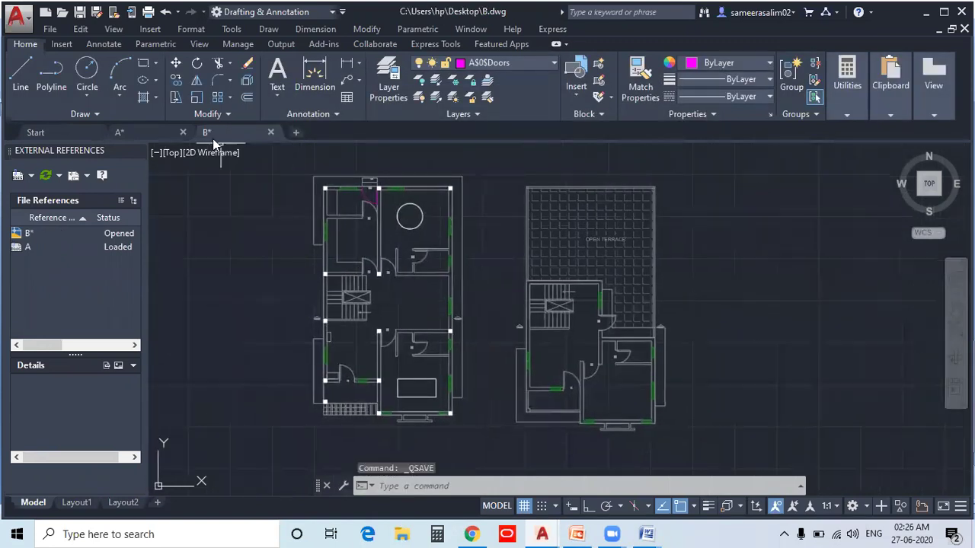
pyautogui.click(165, 132)
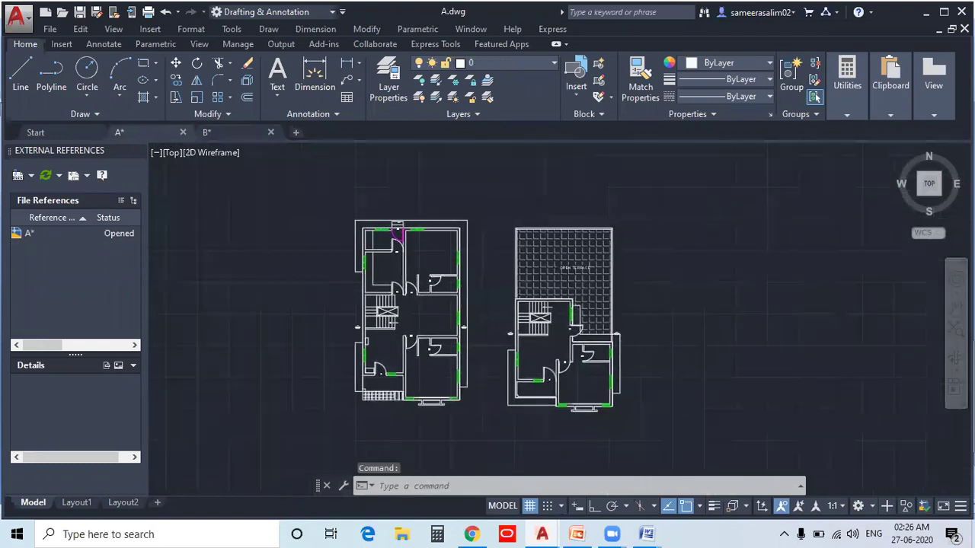
pyautogui.scroll(3, 522, 282)
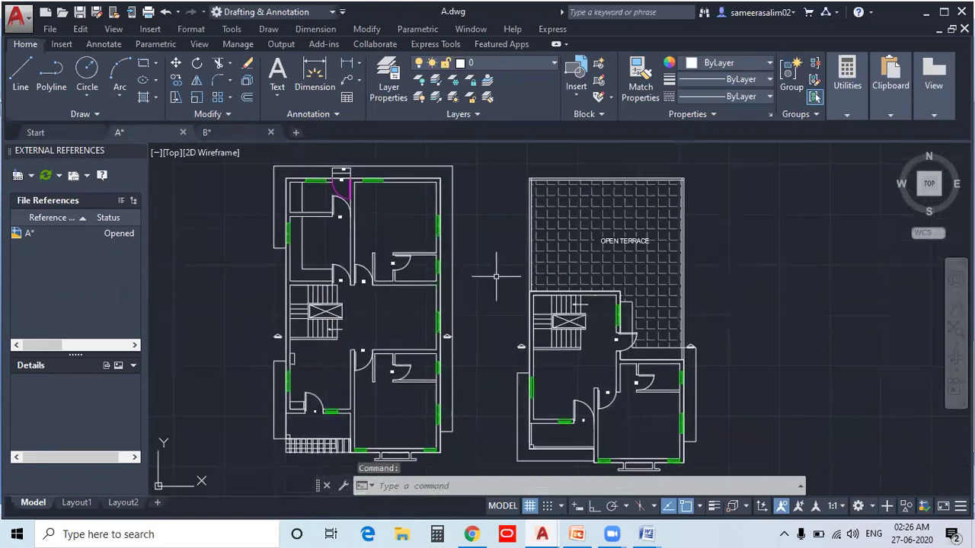
pyautogui.scroll(-2, 595, 278)
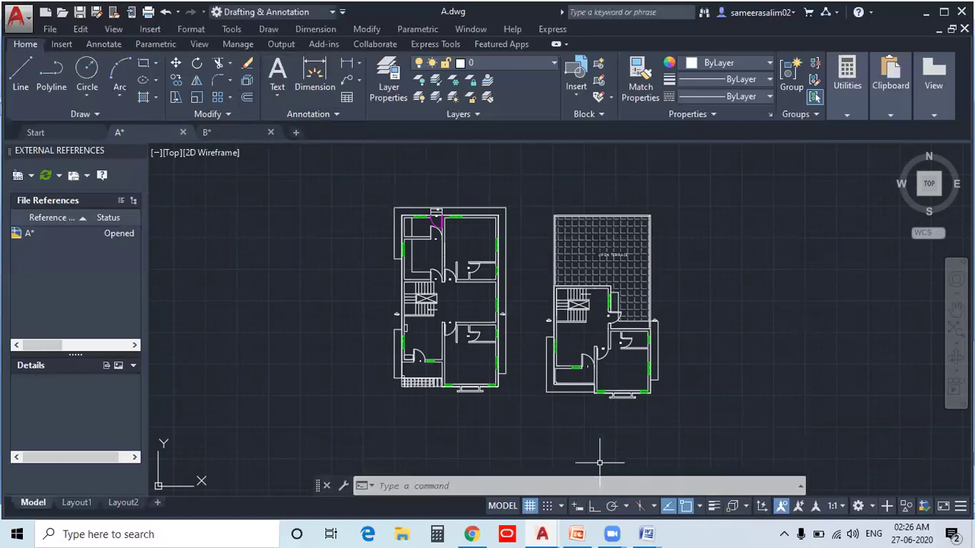
pyautogui.write('rec')
pyautogui.press('Return')
pyautogui.click(352, 177)
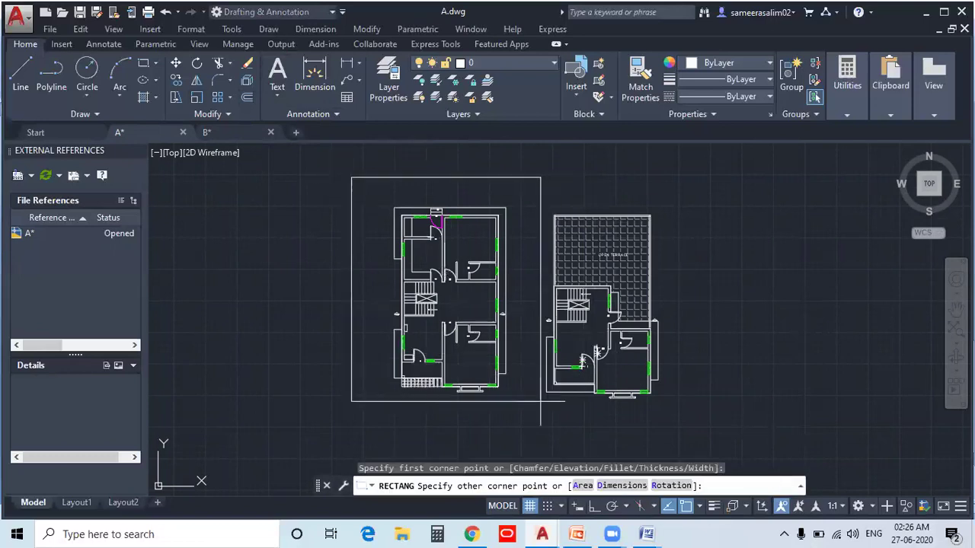
pyautogui.click(694, 428)
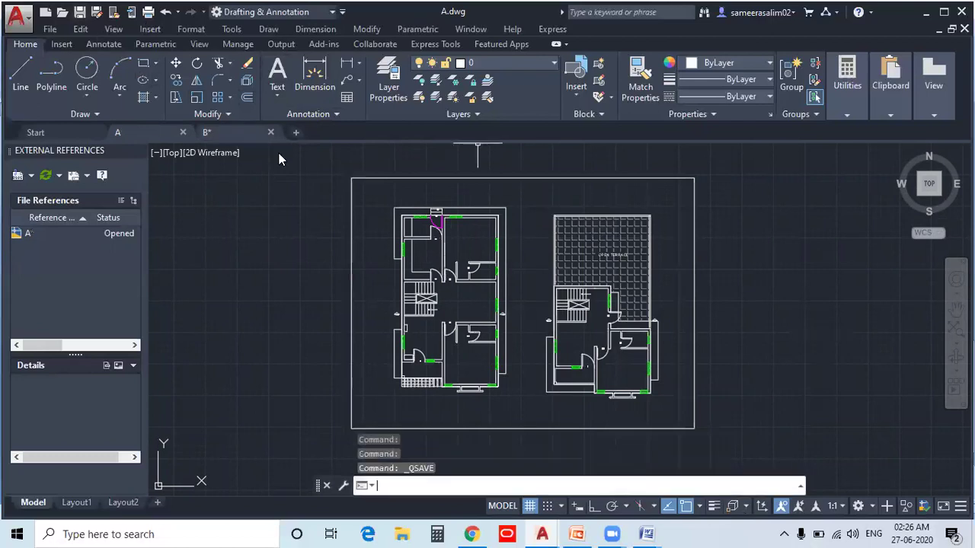
# Save drawing A with the new border rectangle around the floor plans.
pyautogui.click(256, 135)
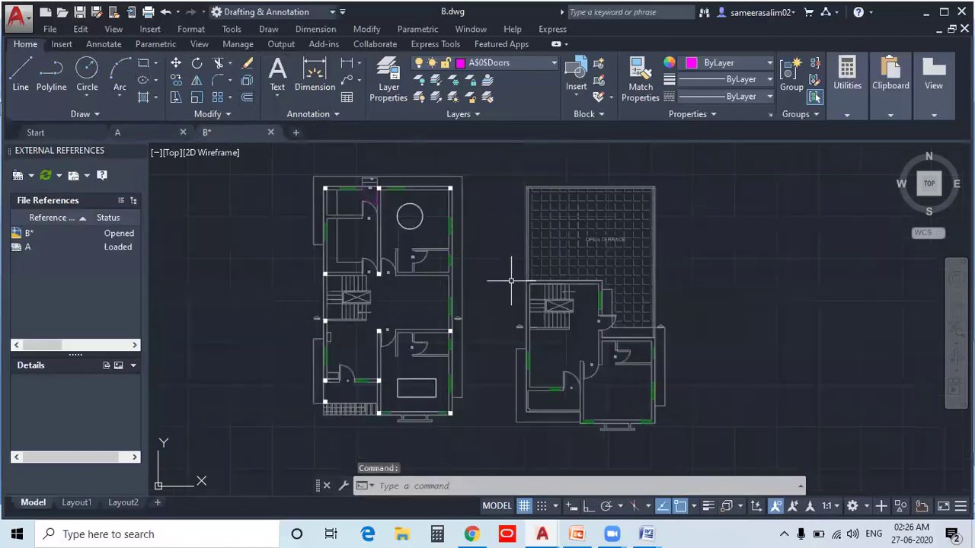
pyautogui.click(149, 134)
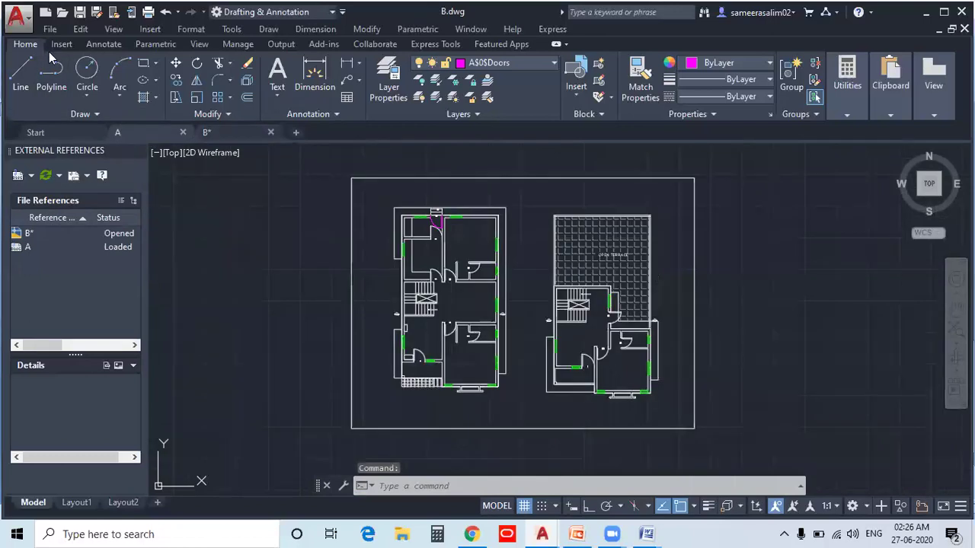
pyautogui.click(80, 12)
pyautogui.click(81, 12)
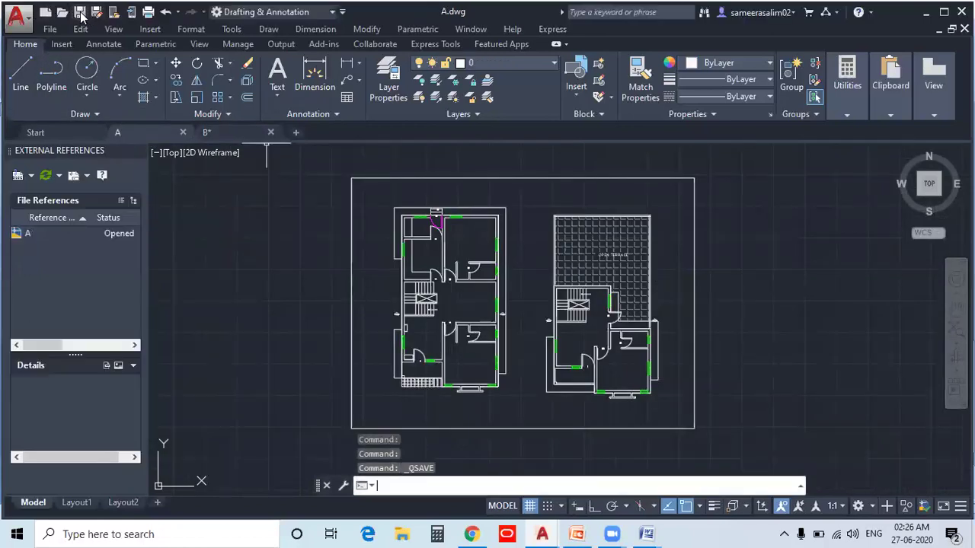
# Return to drawing B and reload all of its external references.
pyautogui.click(239, 135)
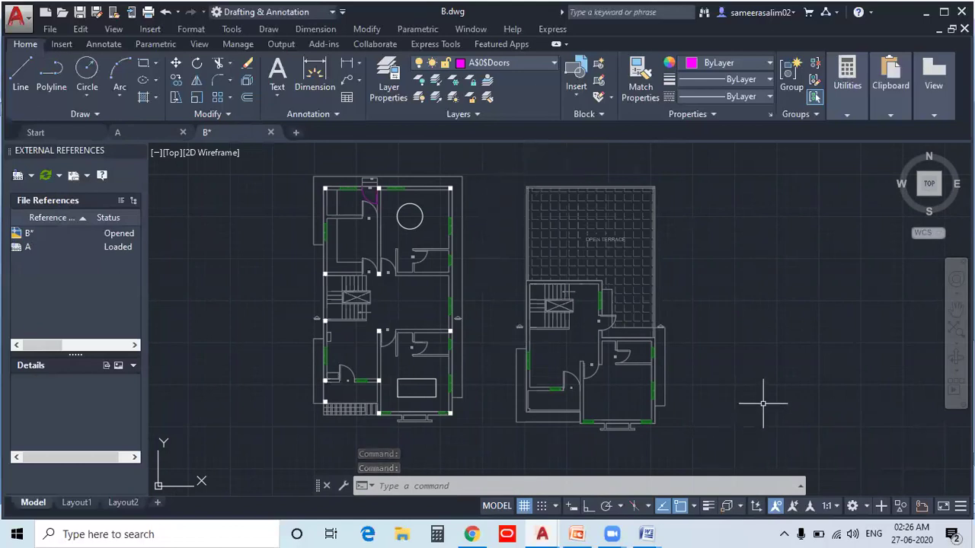
pyautogui.click(60, 176)
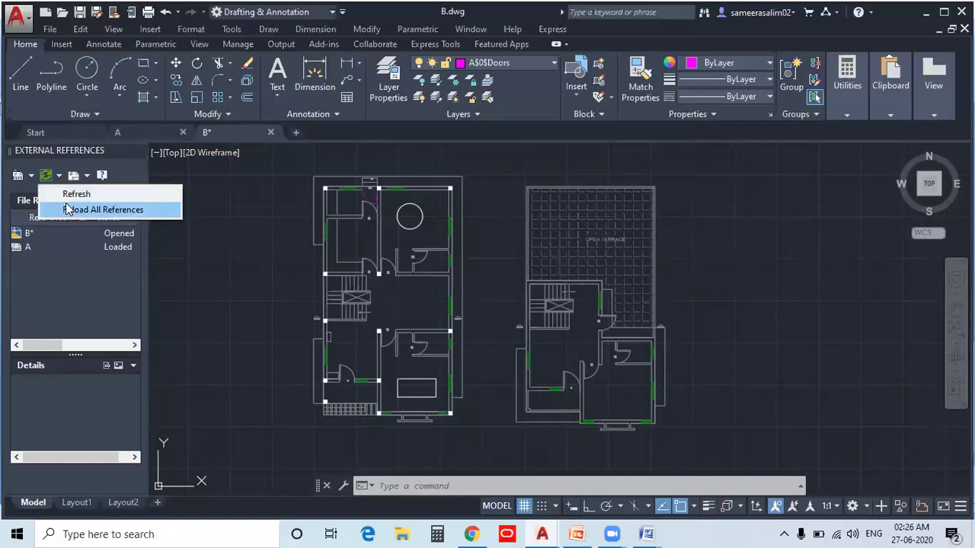
pyautogui.click(91, 209)
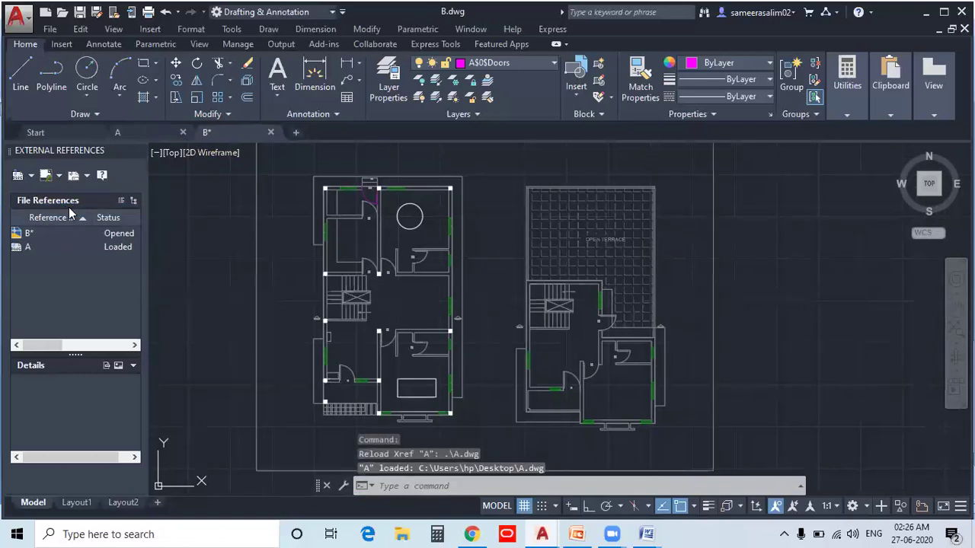
# Check the border around both floor plans in drawing B against drawing A, and review the options for reloading references.
pyautogui.click(58, 176)
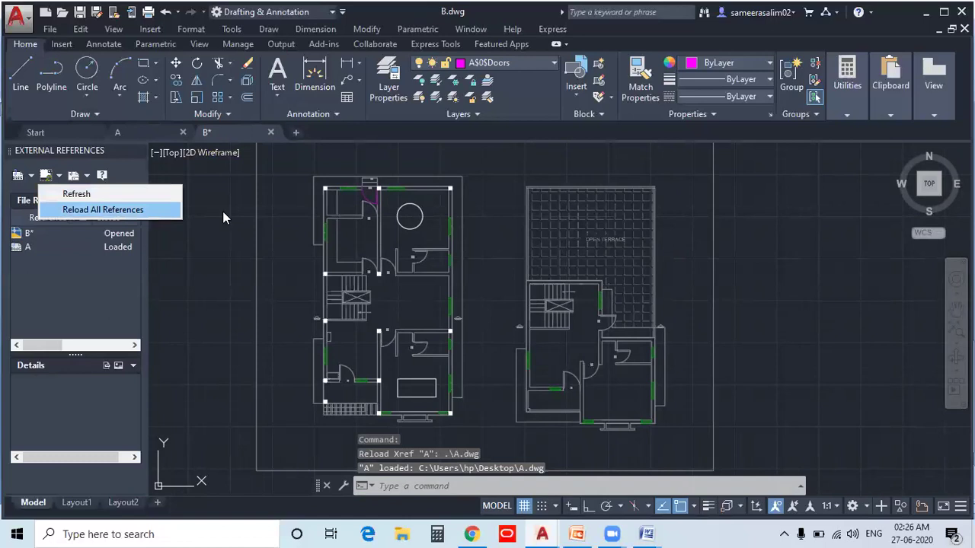
pyautogui.click(800, 273)
pyautogui.scroll(-3, 800, 276)
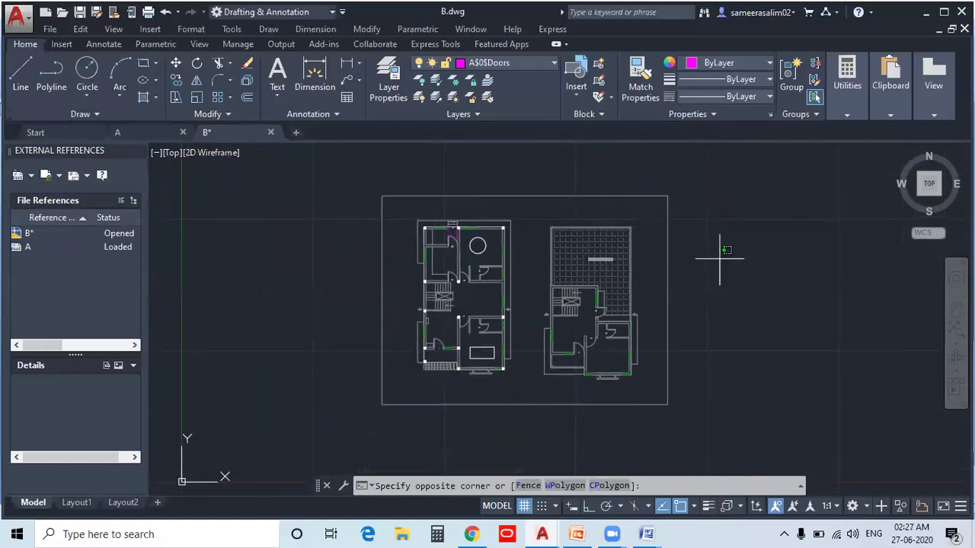
pyautogui.click(816, 461)
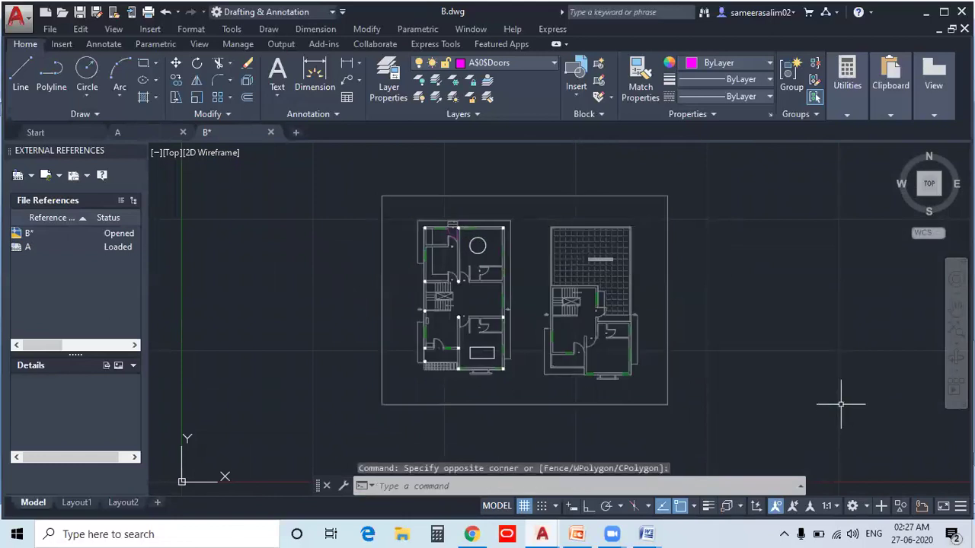
pyautogui.click(153, 132)
pyautogui.click(224, 133)
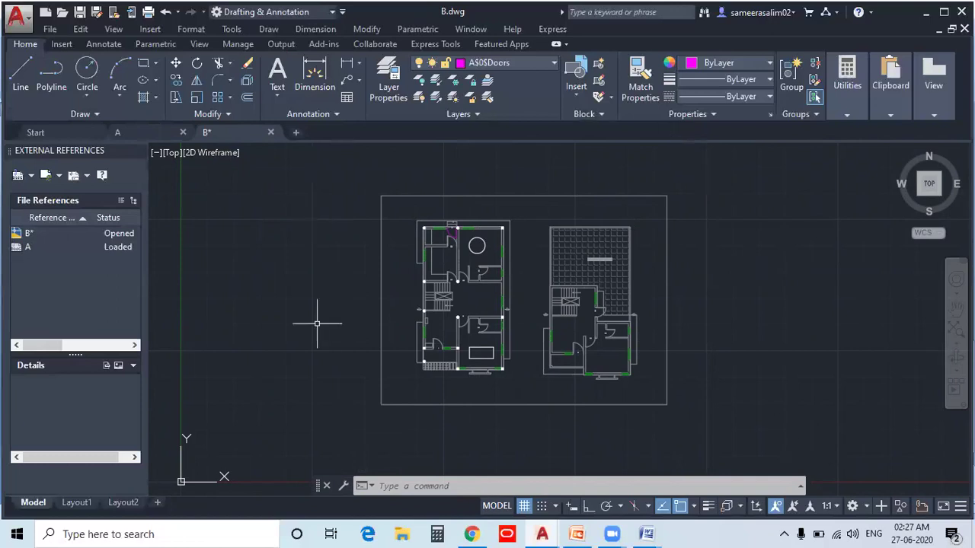
pyautogui.click(58, 176)
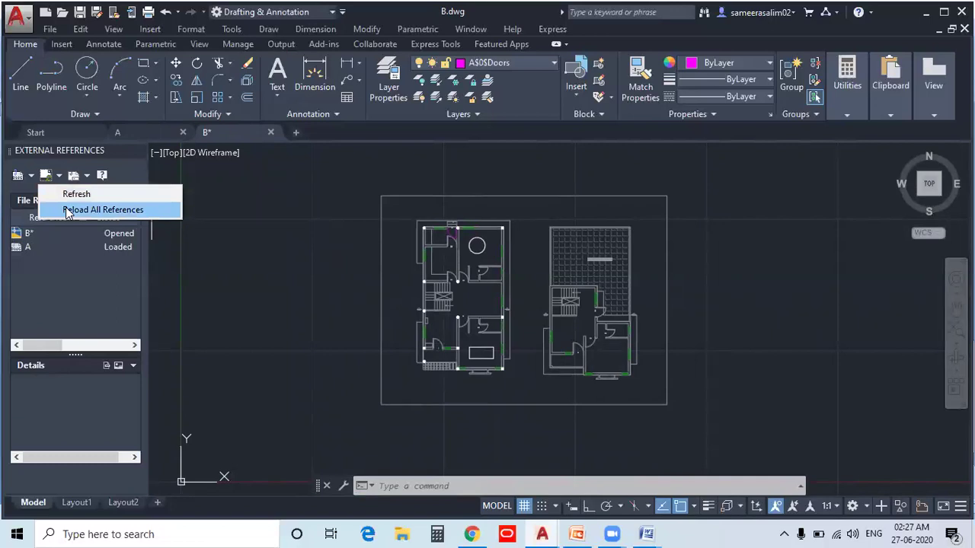
pyautogui.click(811, 245)
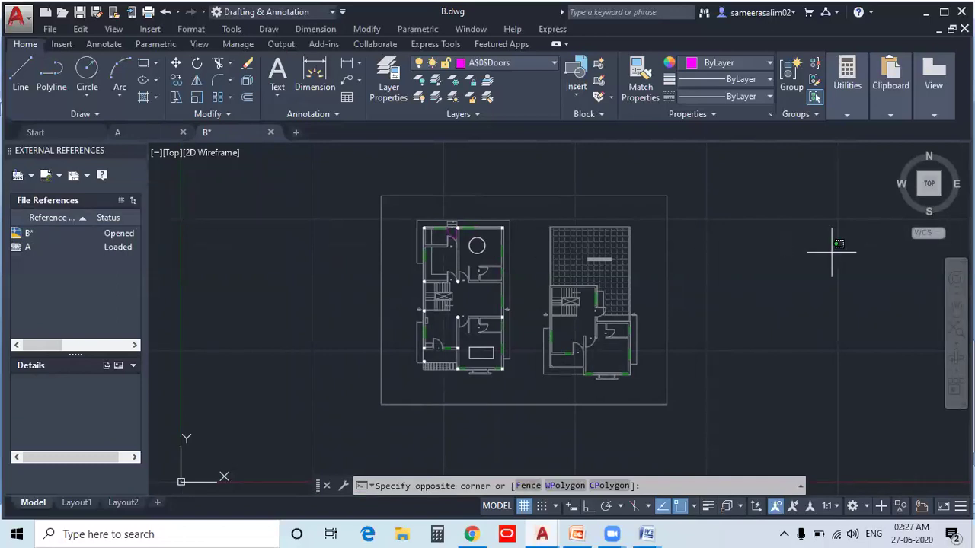
pyautogui.click(749, 220)
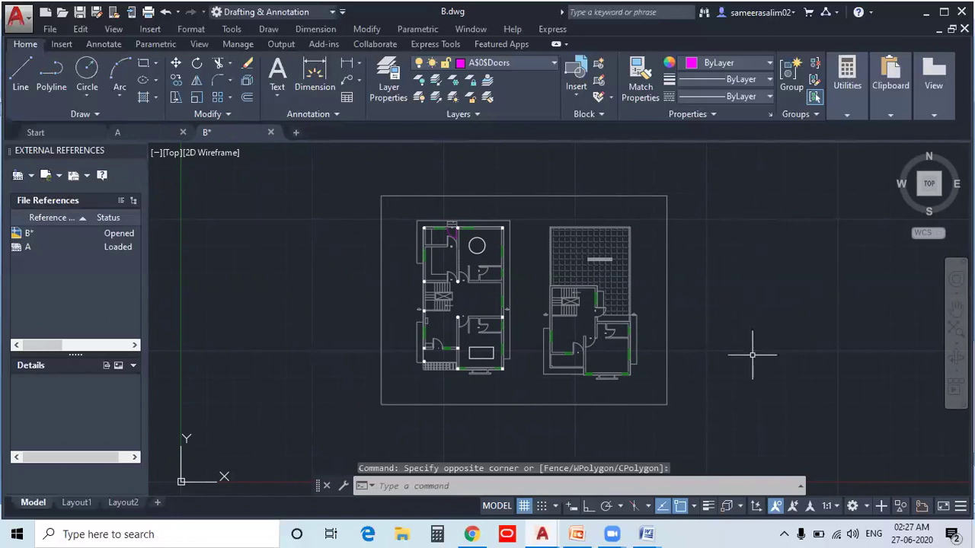
pyautogui.moveTo(753, 354); pyautogui.dragTo(705, 357, button='middle')
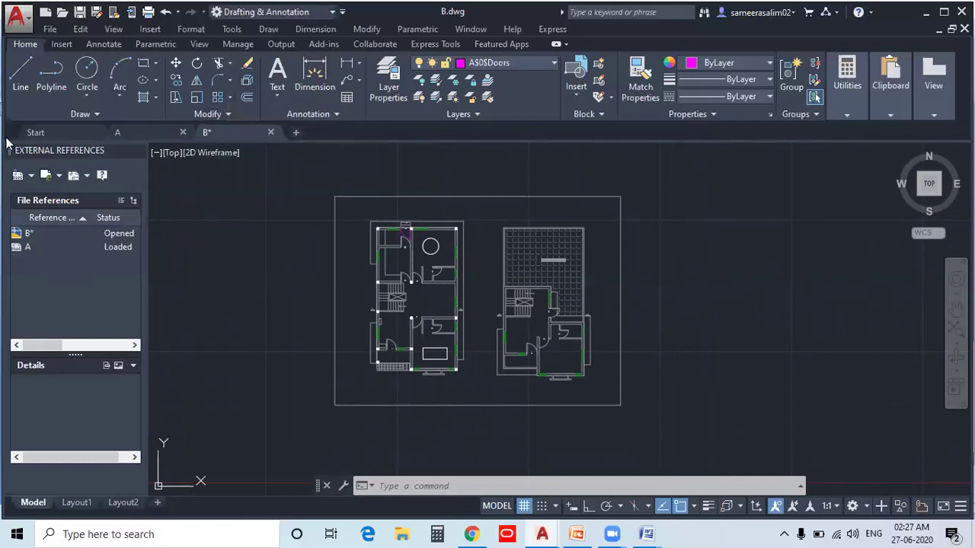
# Unload external reference A from drawing B and reload it.
pyautogui.click(71, 248)
pyautogui.moveTo(70, 246)
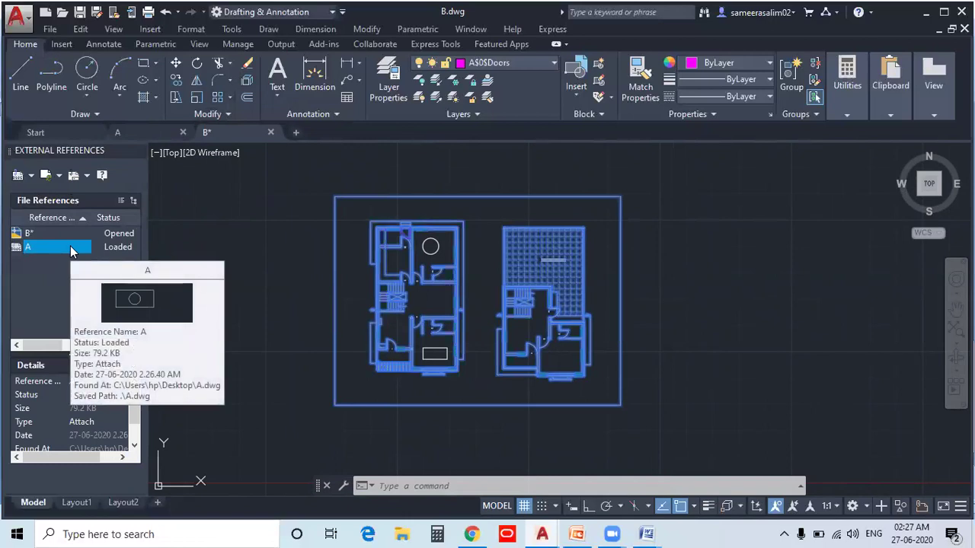
pyautogui.rightClick(71, 251)
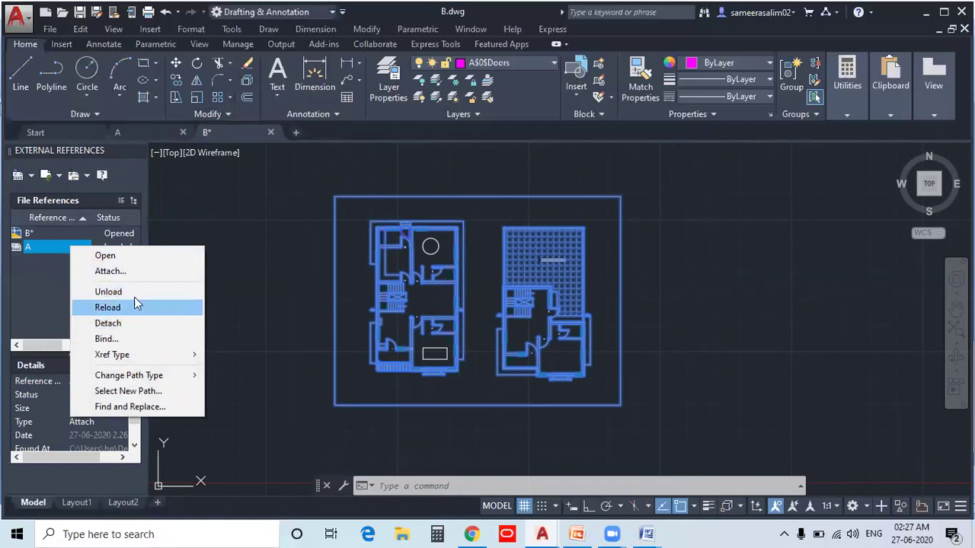
pyautogui.click(108, 292)
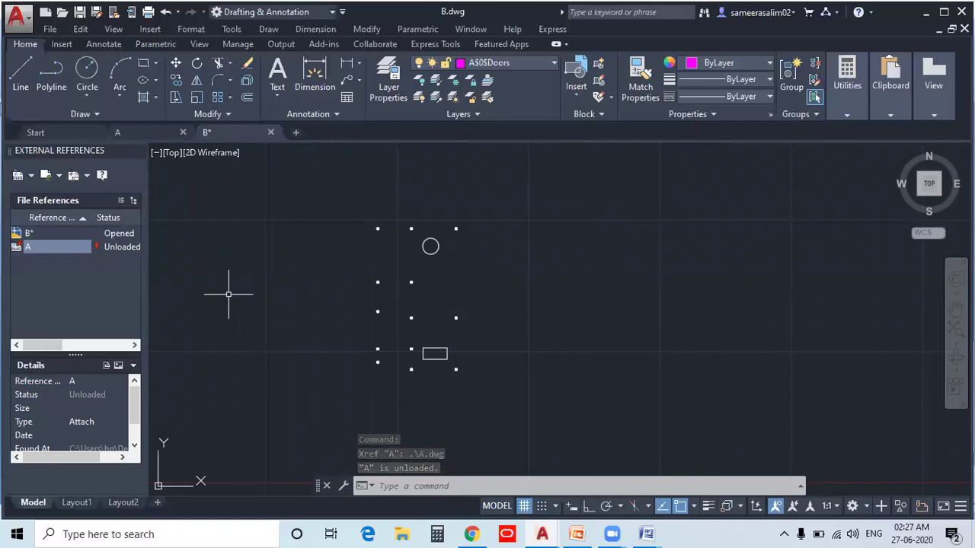
pyautogui.rightClick(61, 249)
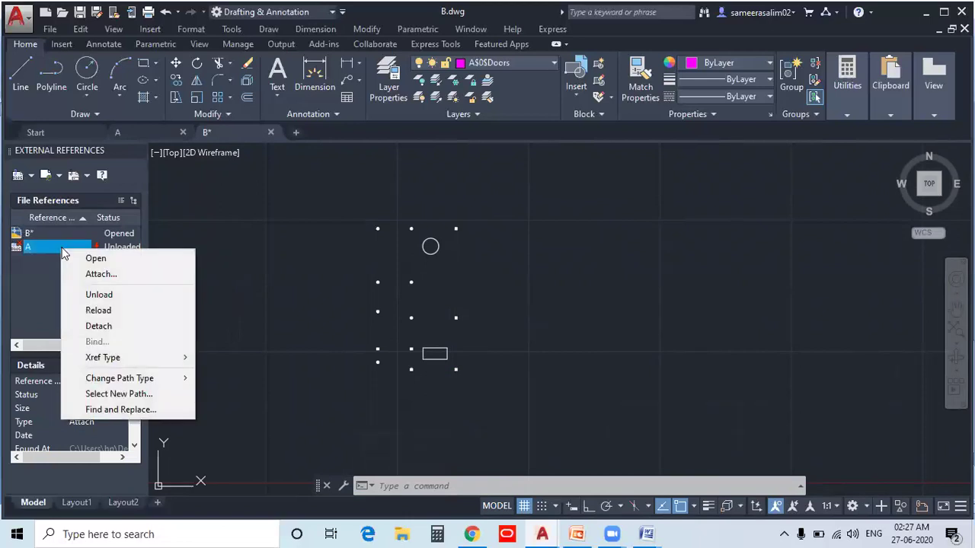
pyautogui.click(90, 310)
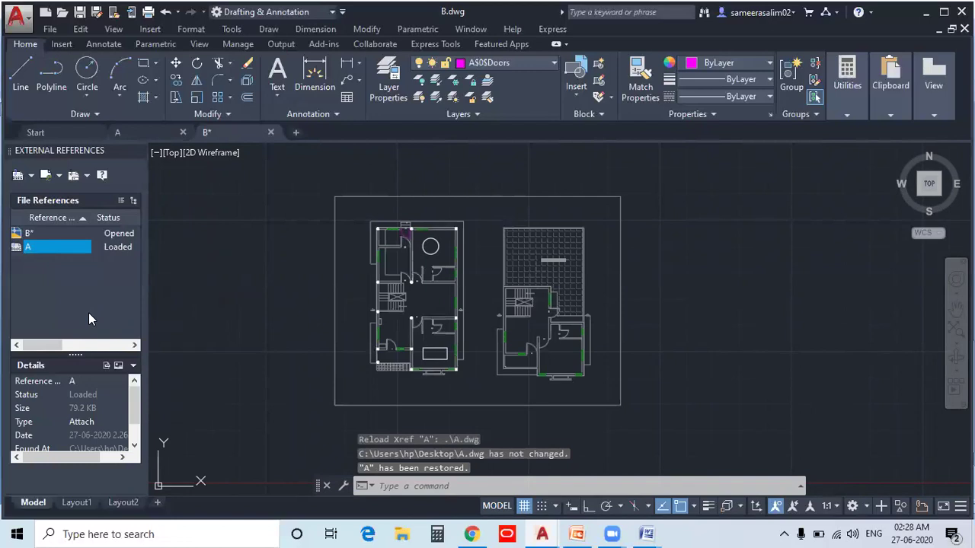
pyautogui.rightClick(73, 251)
pyautogui.click(287, 264)
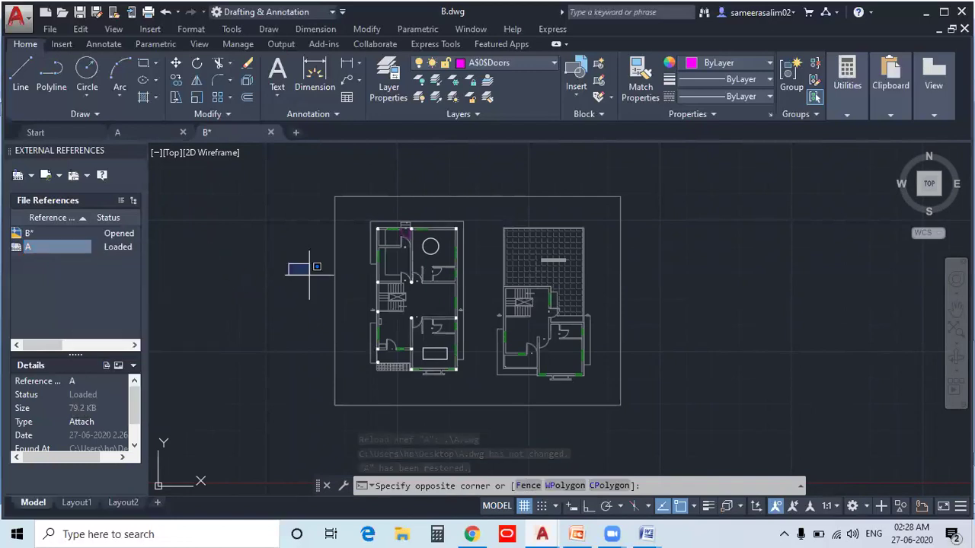
pyautogui.click(341, 235)
pyautogui.rightClick(57, 246)
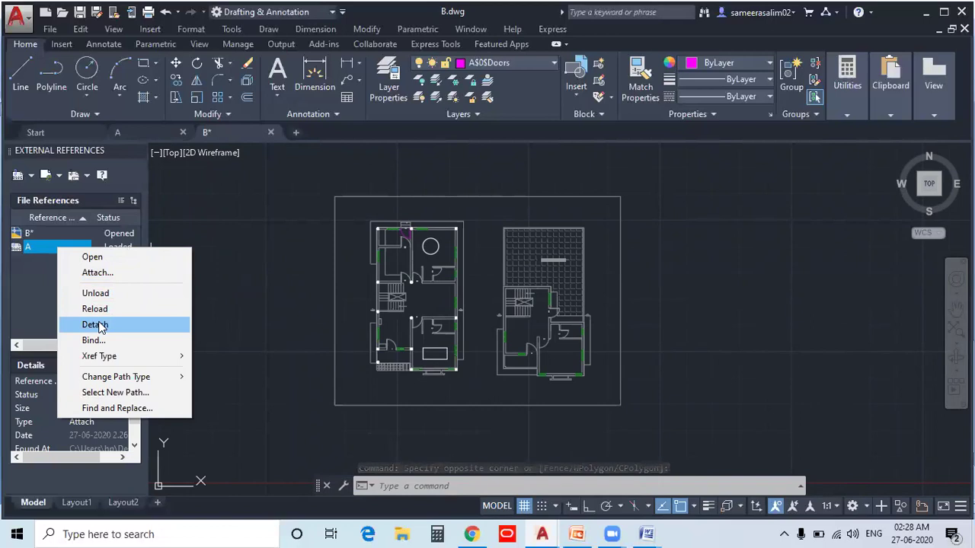
pyautogui.press('Escape')
pyautogui.scroll(-2, 266, 244)
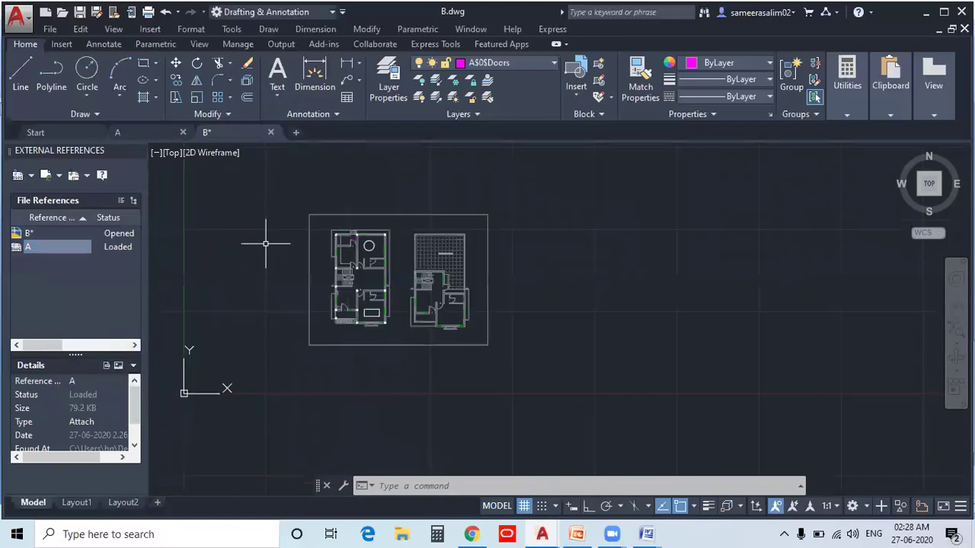
# Save drawing B and start a new drawing.
pyautogui.click(78, 15)
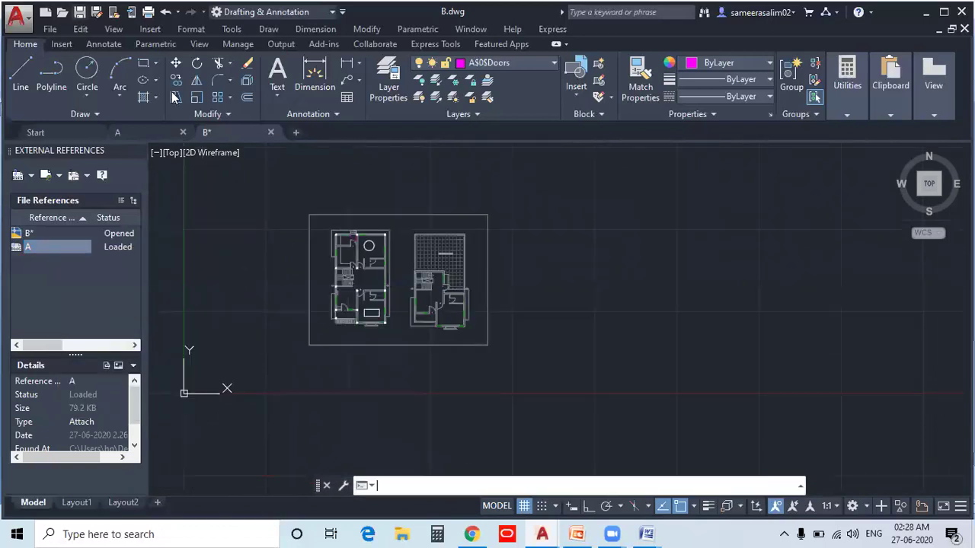
pyautogui.click(296, 132)
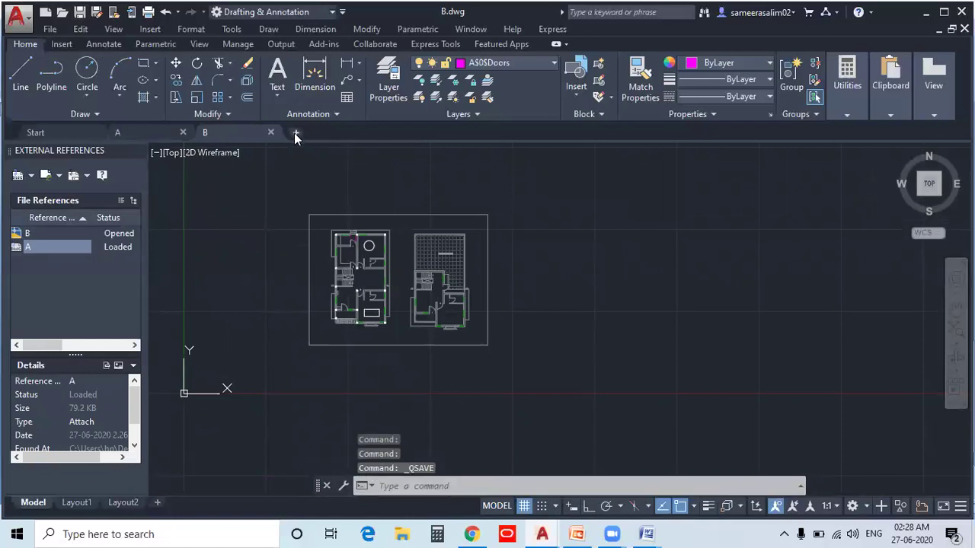
# Attach B.dwg from the Desktop to the new drawing as an Attachment-type external reference with a relative path.
pyautogui.click(25, 174)
pyautogui.click(38, 192)
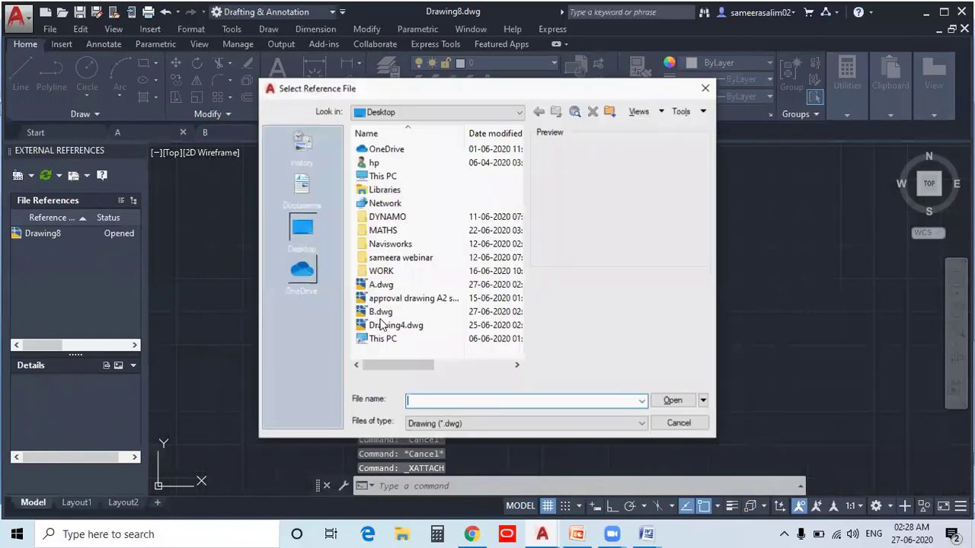
pyautogui.click(390, 312)
pyautogui.click(672, 402)
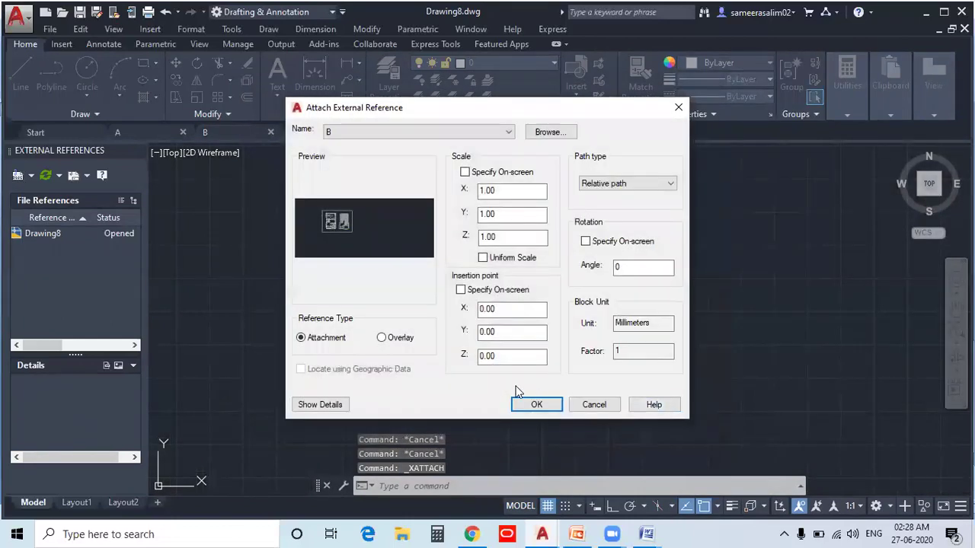
pyautogui.click(533, 405)
pyautogui.scroll(-2, 525, 396)
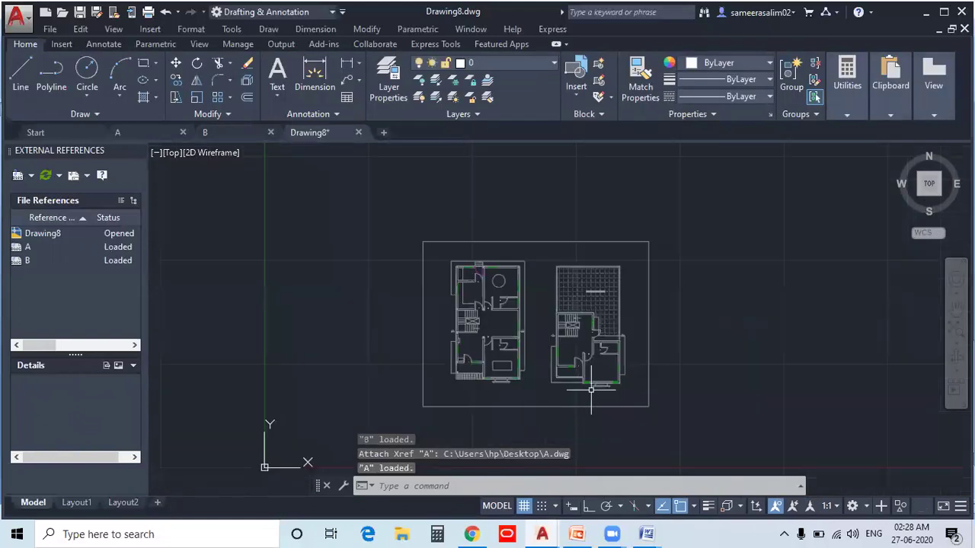
pyautogui.scroll(1, 587, 373)
pyautogui.scroll(1, 474, 289)
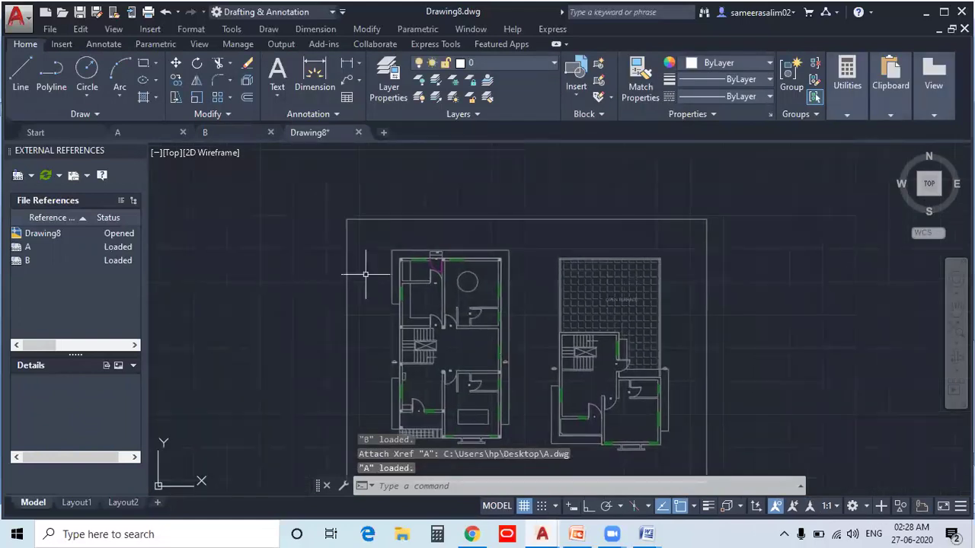
pyautogui.scroll(2, 460, 296)
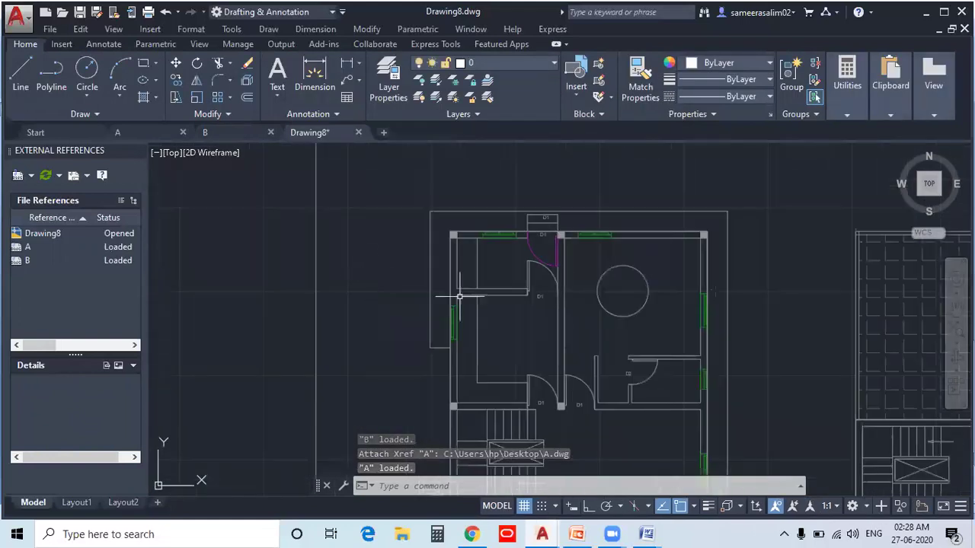
# Compare the floor plans in drawings A and B with the nested references shown in the new drawing.
pyautogui.click(149, 131)
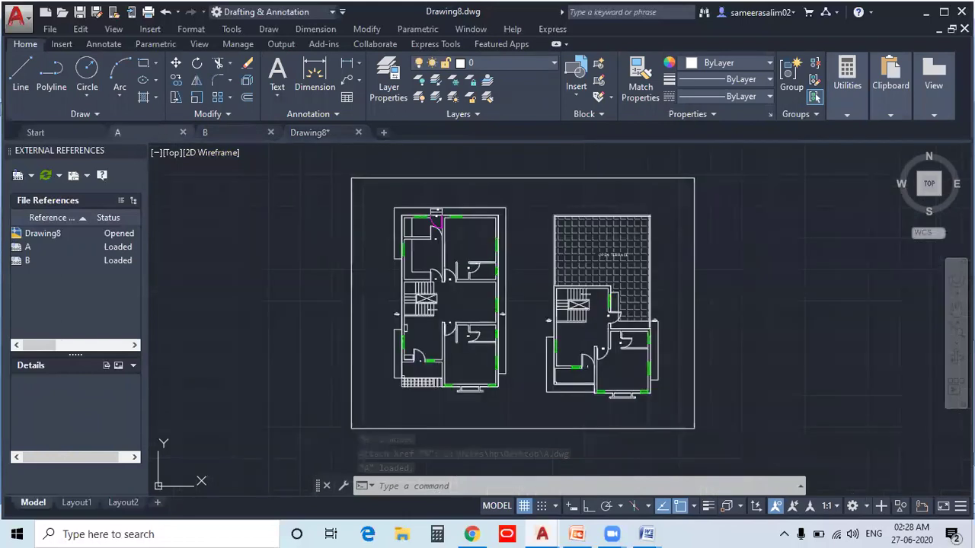
pyautogui.click(217, 134)
pyautogui.scroll(4, 347, 242)
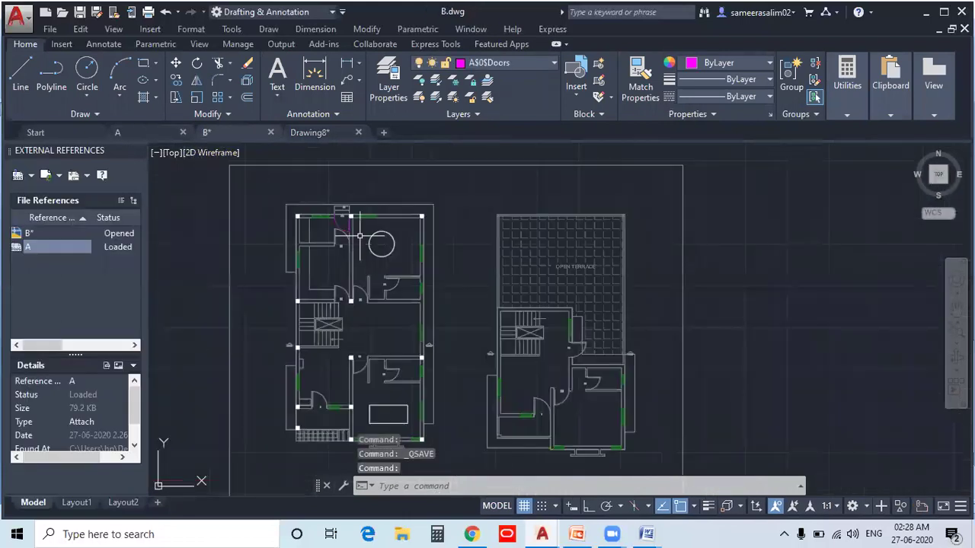
pyautogui.click(316, 133)
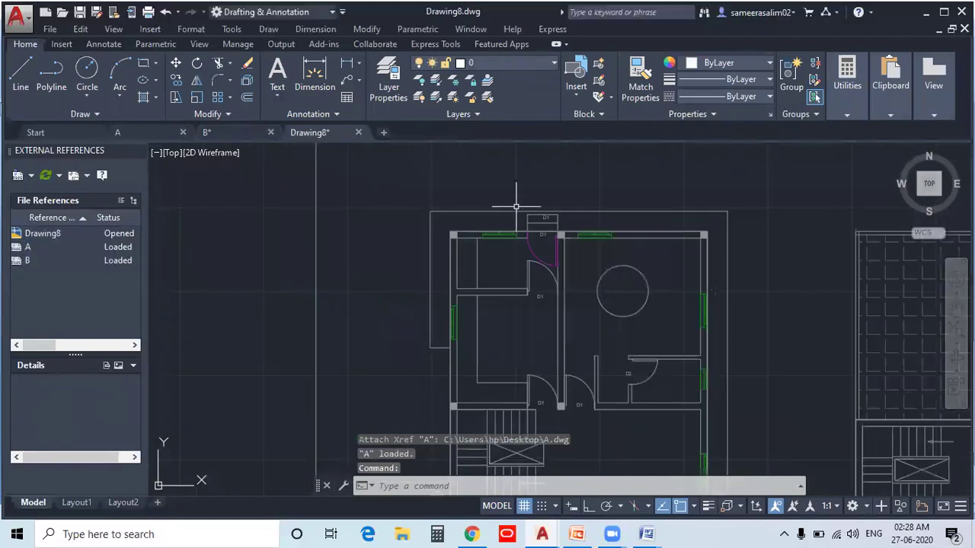
pyautogui.scroll(-3, 321, 151)
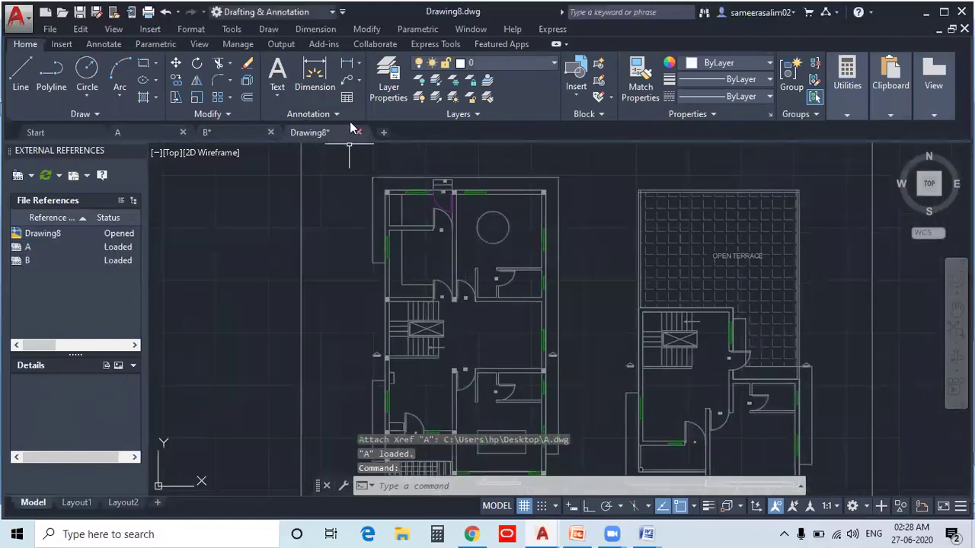
pyautogui.scroll(-2, 464, 244)
pyautogui.scroll(4, 406, 225)
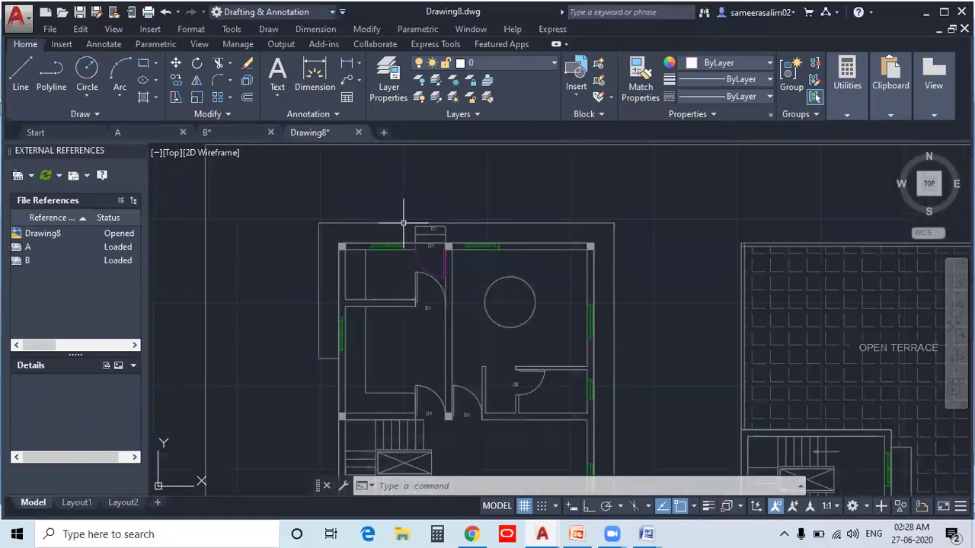
pyautogui.scroll(2, 352, 250)
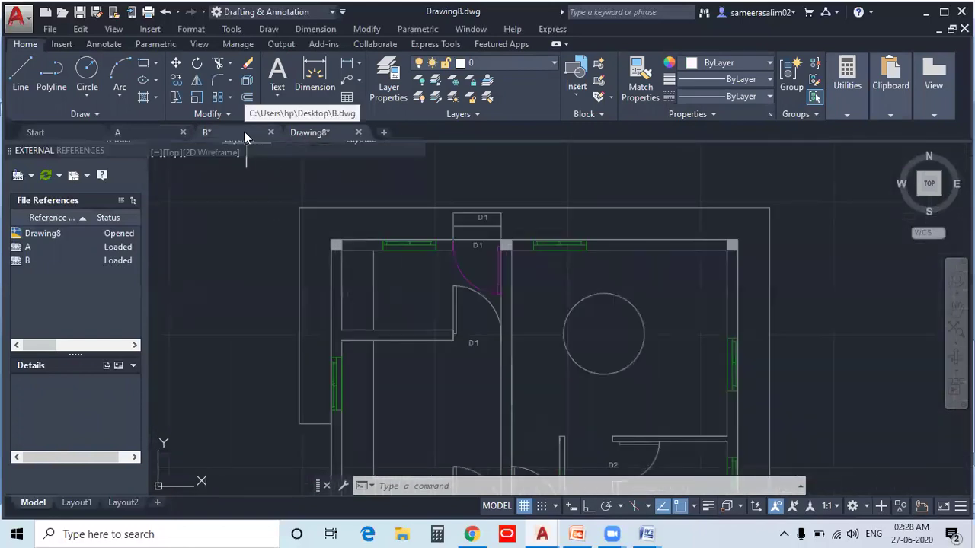
pyautogui.click(245, 132)
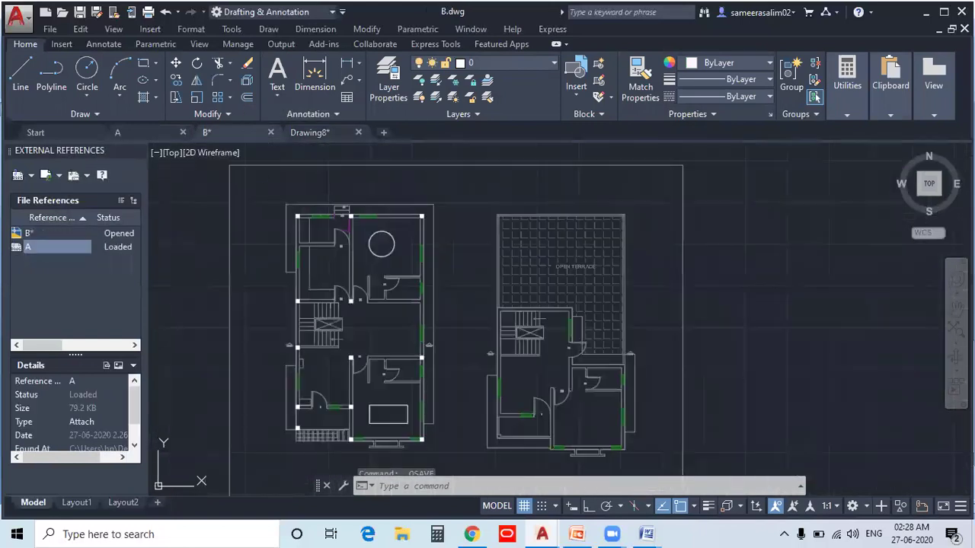
pyautogui.click(323, 137)
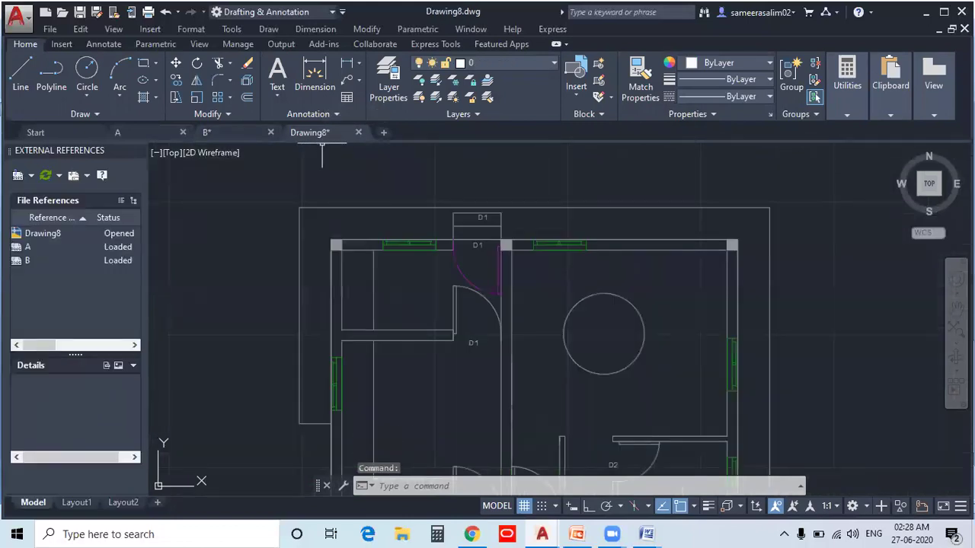
# Change the reference type of A in drawing B to Overlay and save drawing B.
pyautogui.click(223, 131)
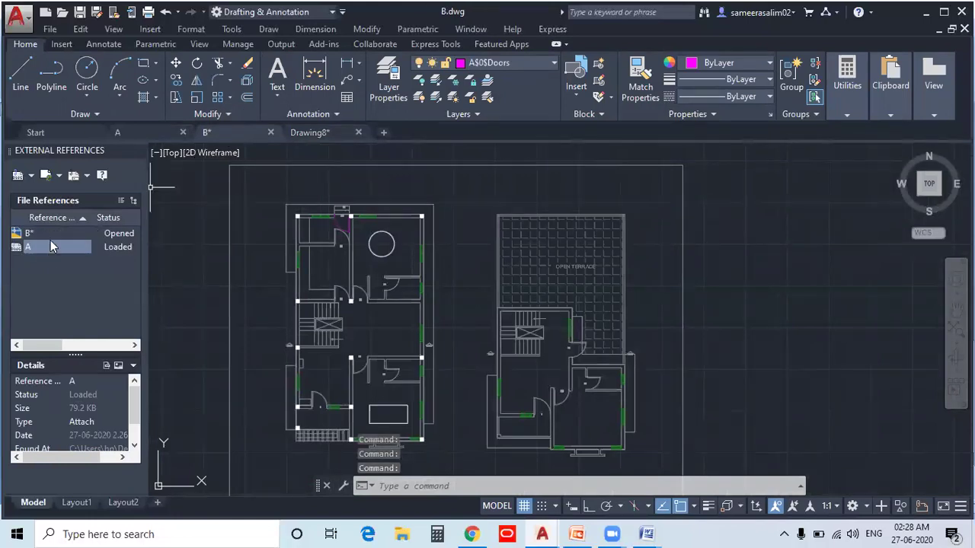
pyautogui.moveTo(50, 253)
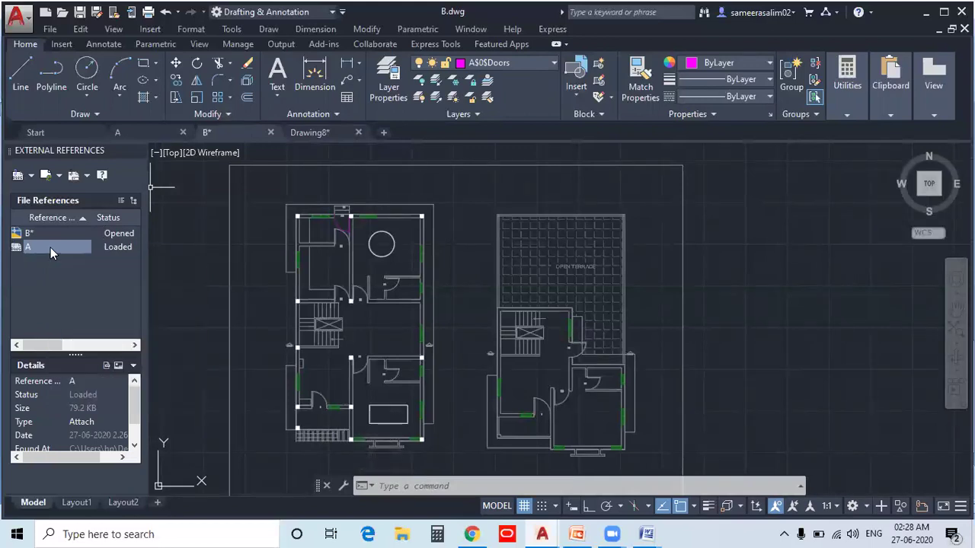
pyautogui.rightClick(50, 247)
pyautogui.moveTo(81, 359)
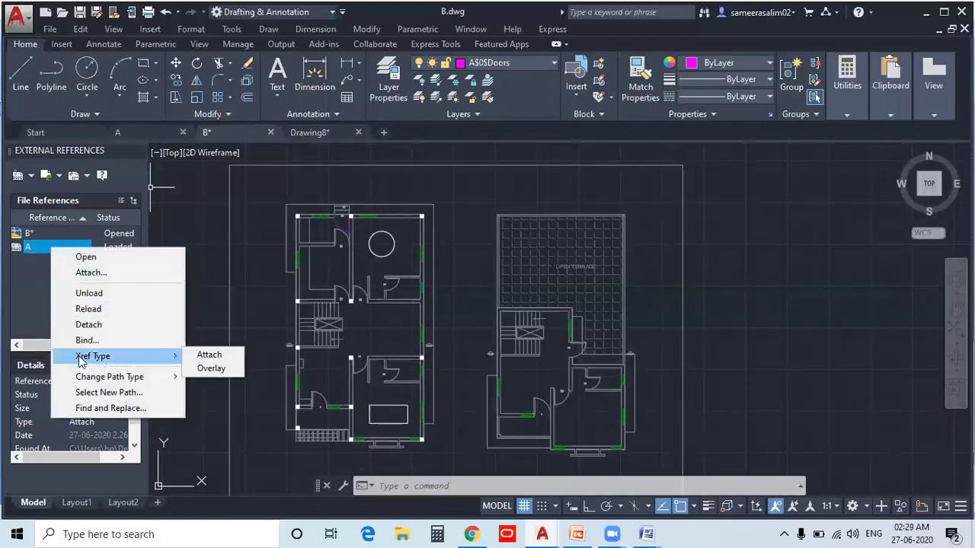
pyautogui.click(218, 368)
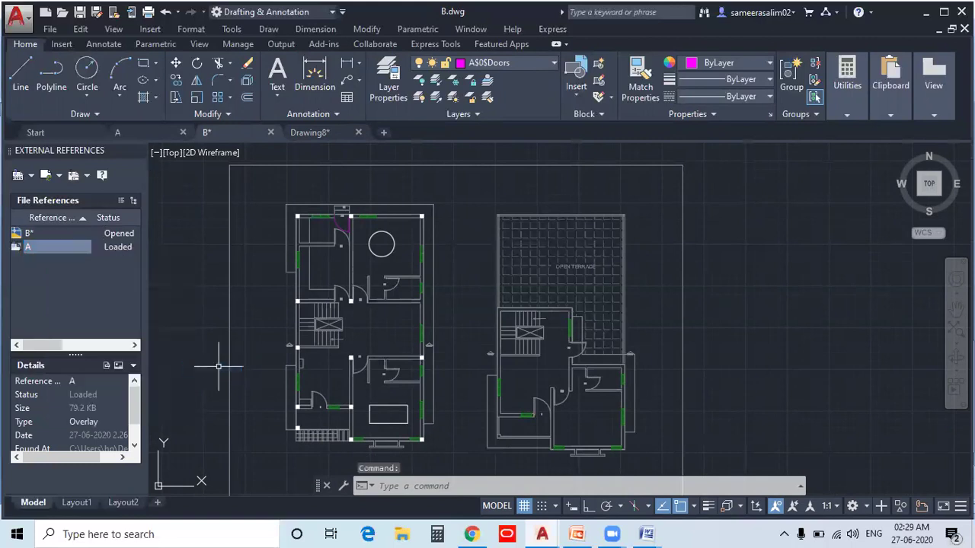
pyautogui.click(79, 12)
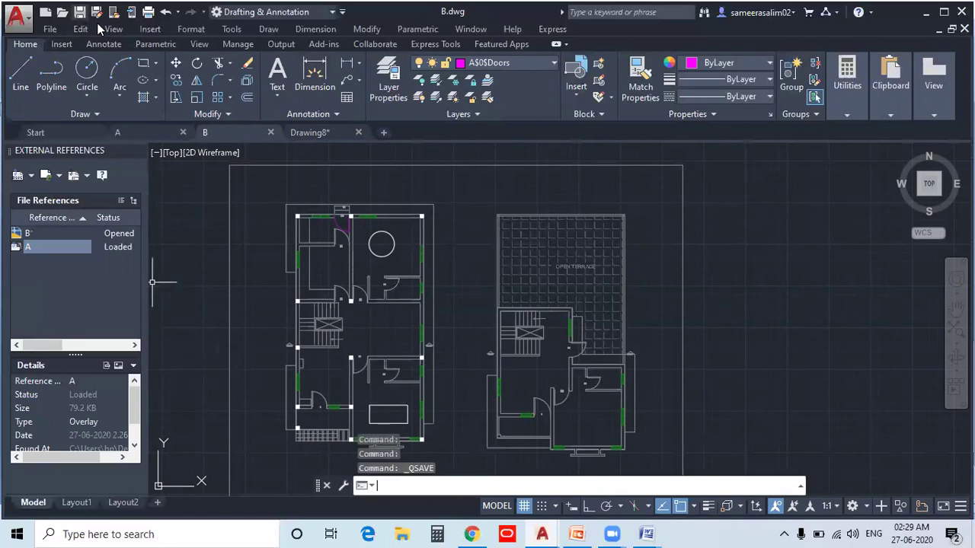
# Reload the changed reference B in the new drawing, Drawing8.
pyautogui.click(319, 134)
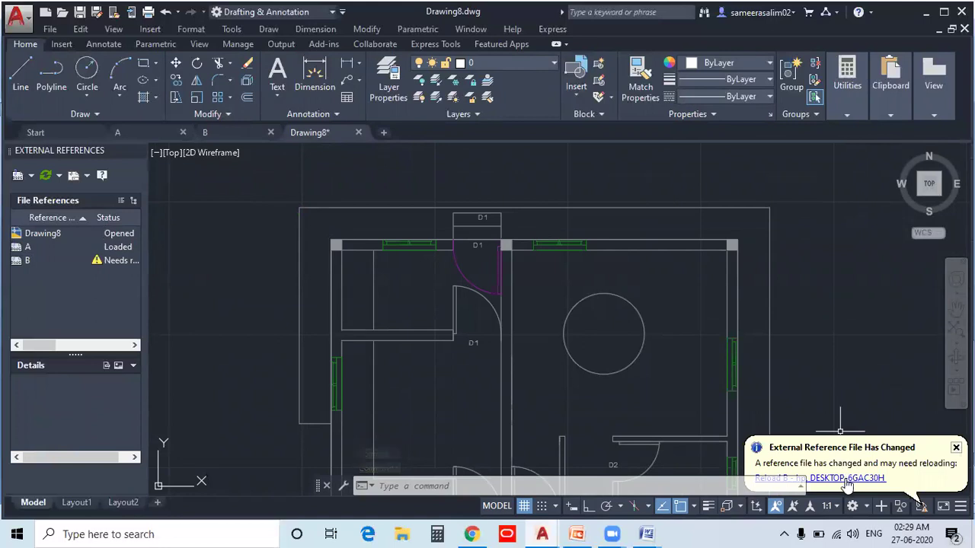
pyautogui.click(844, 478)
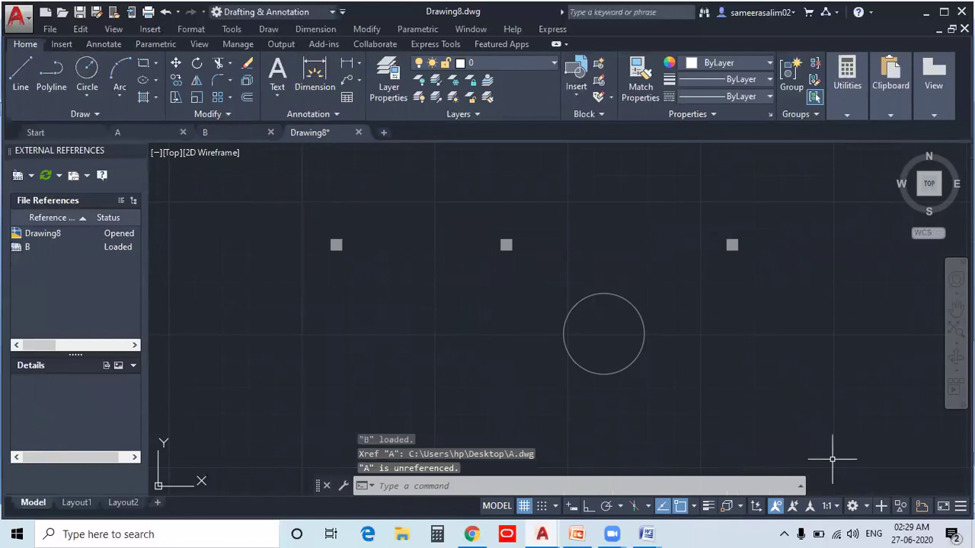
pyautogui.scroll(-8, 762, 398)
pyautogui.moveTo(799, 414); pyautogui.dragTo(625, 256, button='middle')
pyautogui.scroll(4, 601, 247)
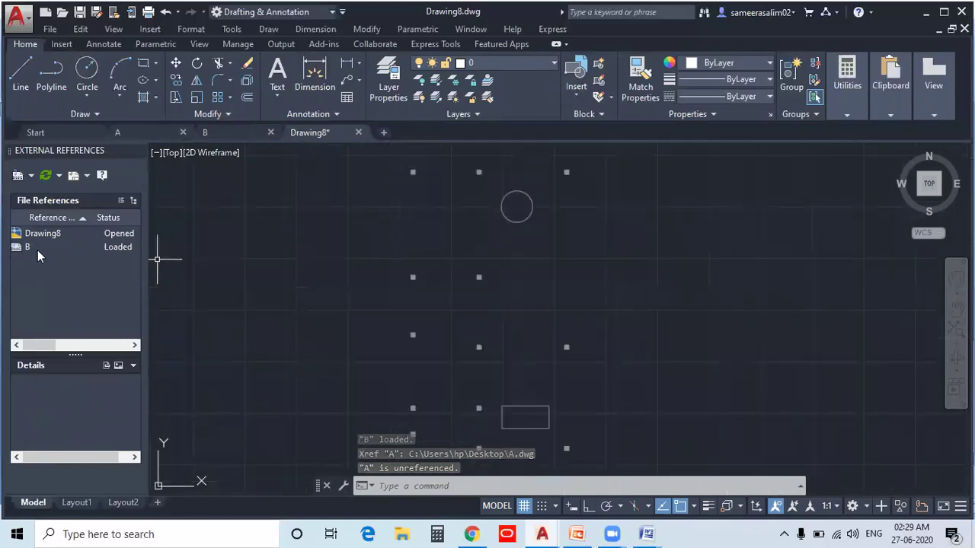
# Examine which objects of reference B are displayed in Drawing8 and which references are listed.
pyautogui.scroll(-3, 531, 303)
pyautogui.moveTo(531, 302)
pyautogui.mouseDown(button='middle')
pyautogui.moveTo(489, 276)
pyautogui.moveTo(450, 297)
pyautogui.moveTo(441, 355)
pyautogui.mouseUp(button='middle')
pyautogui.scroll(2, 412, 278)
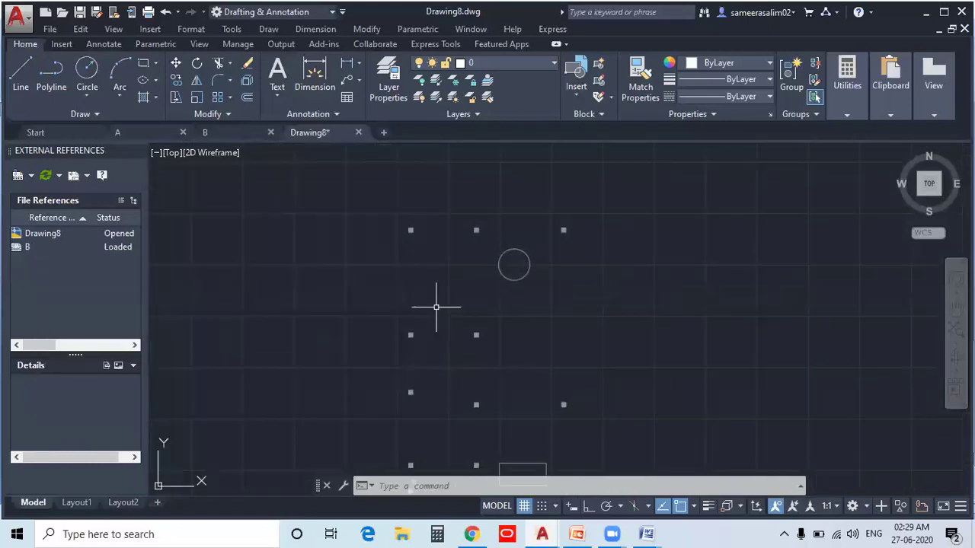
pyautogui.scroll(-2, 616, 279)
pyautogui.moveTo(620, 278); pyautogui.dragTo(564, 241, button='middle')
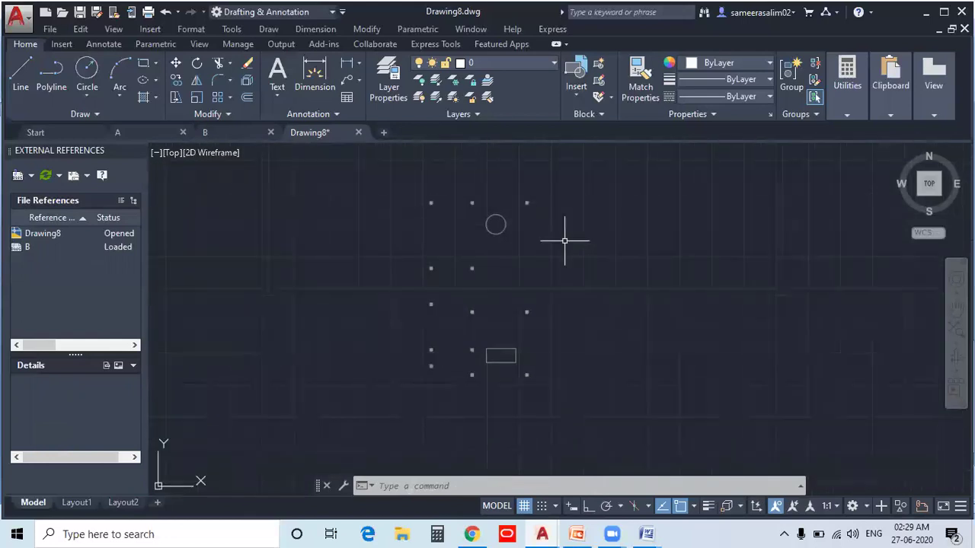
pyautogui.scroll(2, 526, 284)
pyautogui.moveTo(526, 287)
pyautogui.mouseDown(button='middle')
pyautogui.moveTo(532, 343)
pyautogui.moveTo(521, 363)
pyautogui.mouseUp(button='middle')
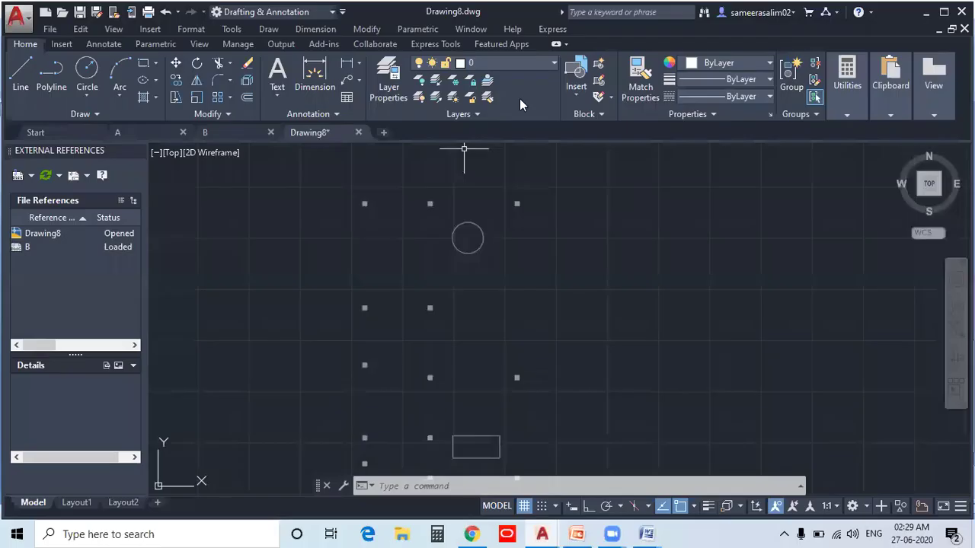
# Review the outer border and floor plans in drawing A and compare them with drawing B.
pyautogui.moveTo(157, 138)
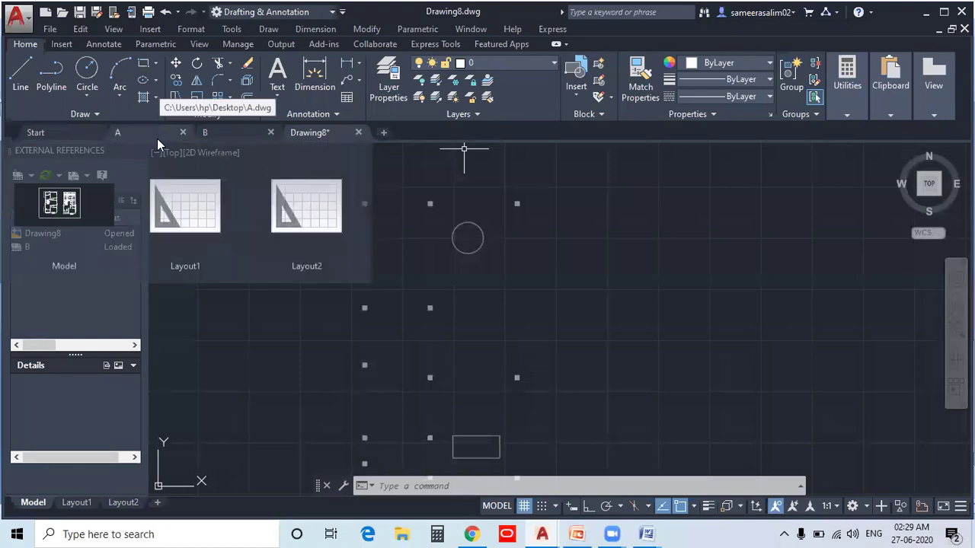
pyautogui.click(156, 139)
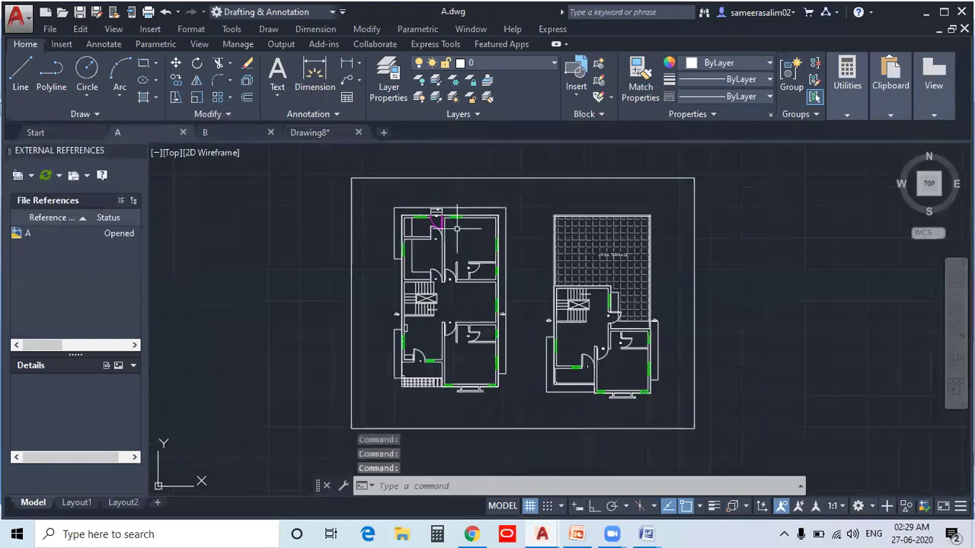
pyautogui.moveTo(396, 176)
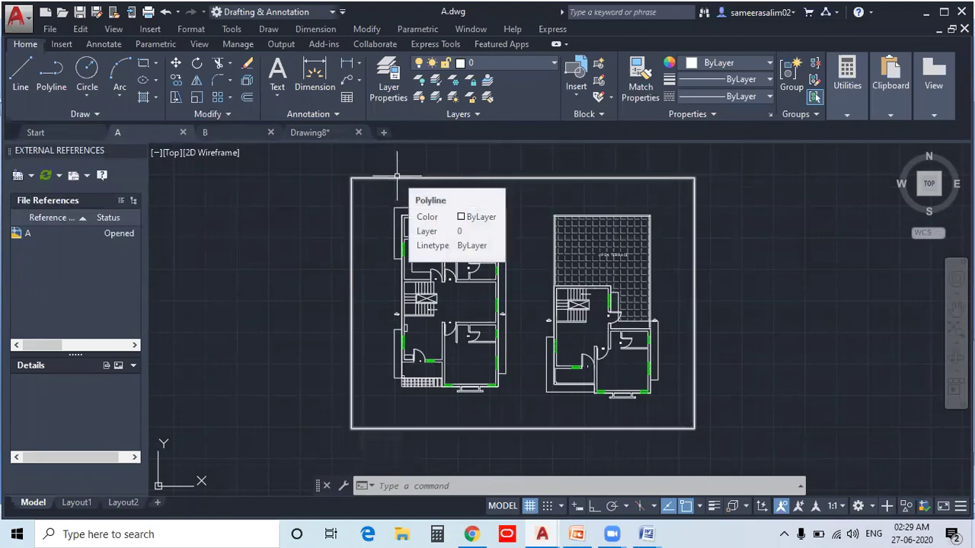
pyautogui.click(222, 131)
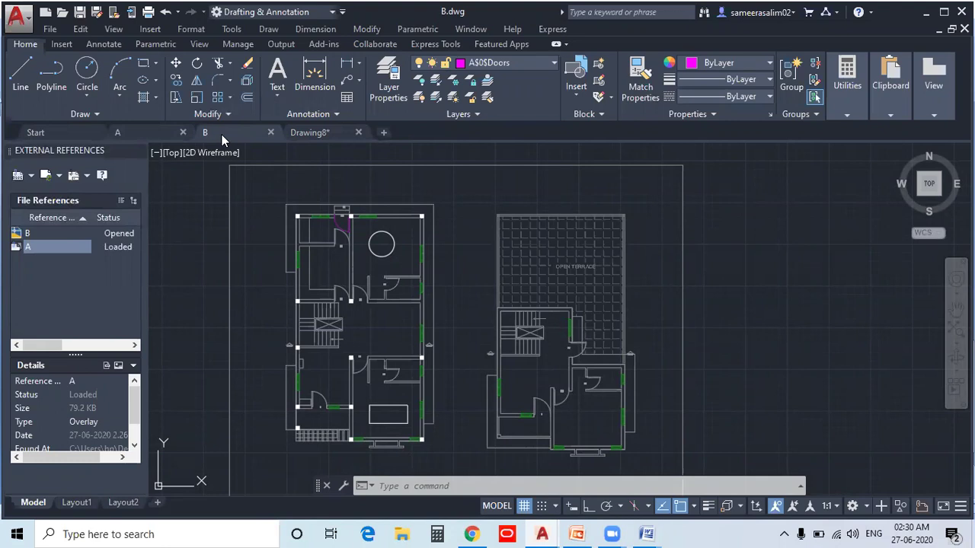
pyautogui.click(132, 134)
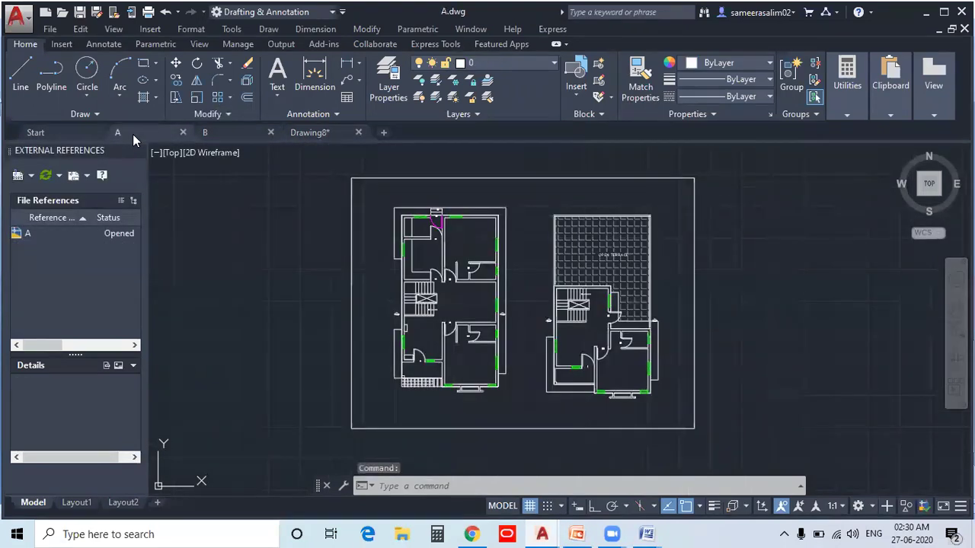
pyautogui.click(221, 135)
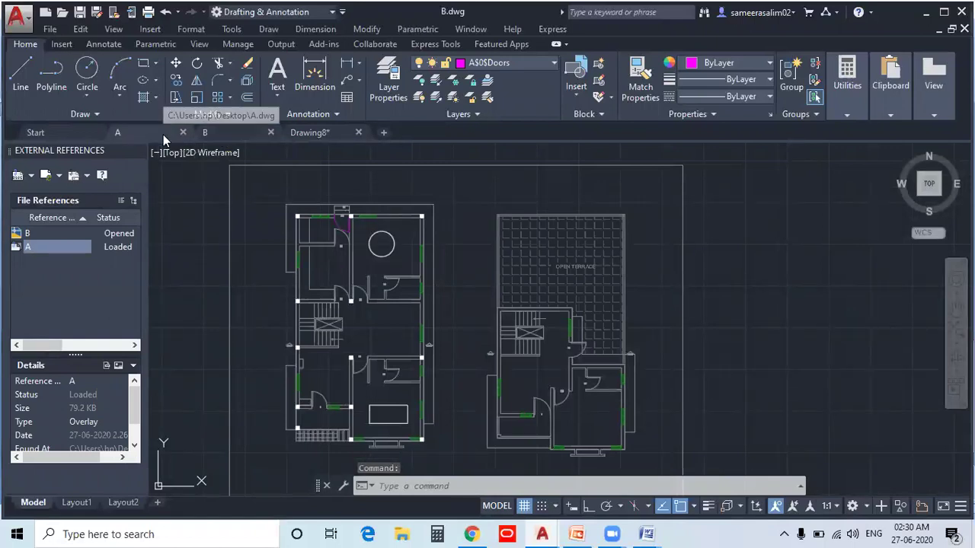
# Close drawing A and bring both floor plans in drawing B fully into view.
pyautogui.click(183, 132)
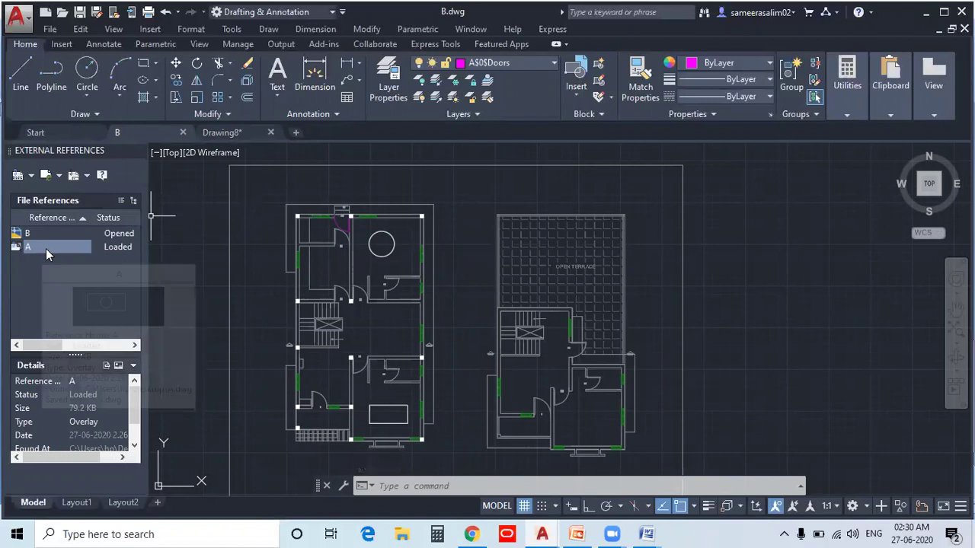
pyautogui.scroll(-4, 302, 265)
pyautogui.scroll(2, 358, 290)
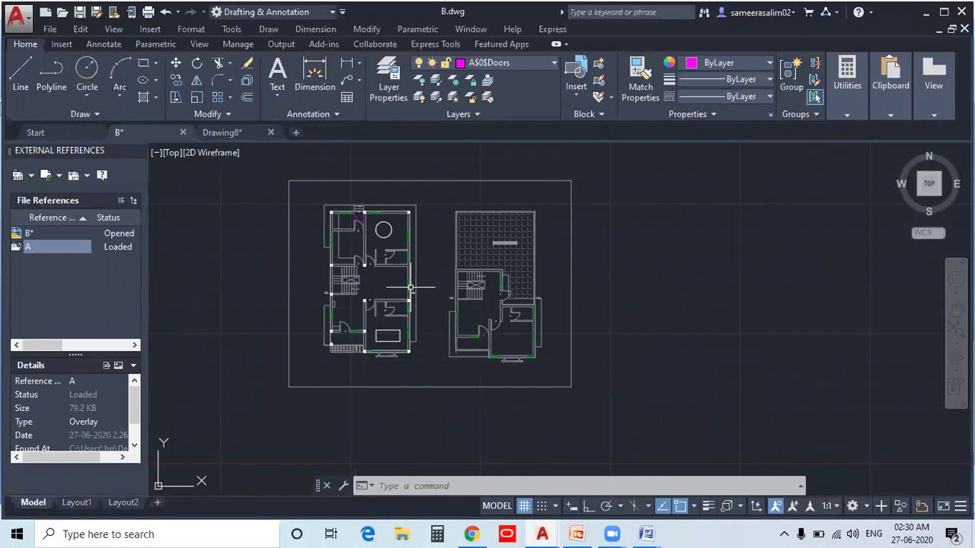
pyautogui.moveTo(411, 288); pyautogui.dragTo(408, 338, button='middle')
pyautogui.click(399, 488)
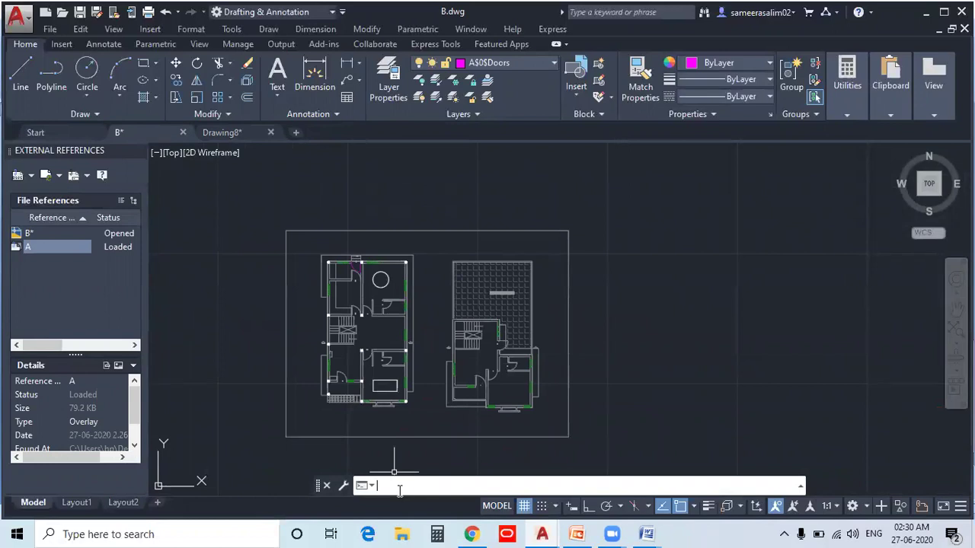
pyautogui.click(69, 45)
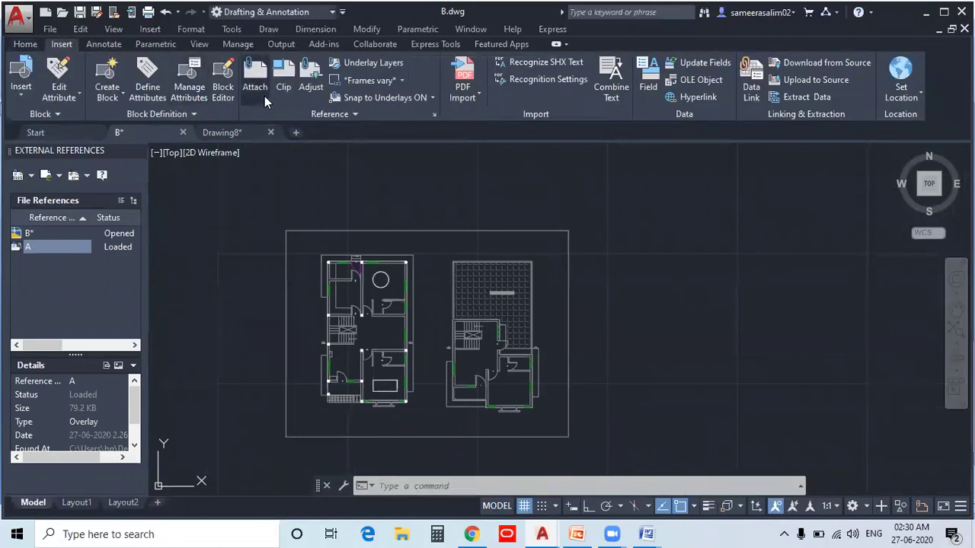
pyautogui.click(355, 114)
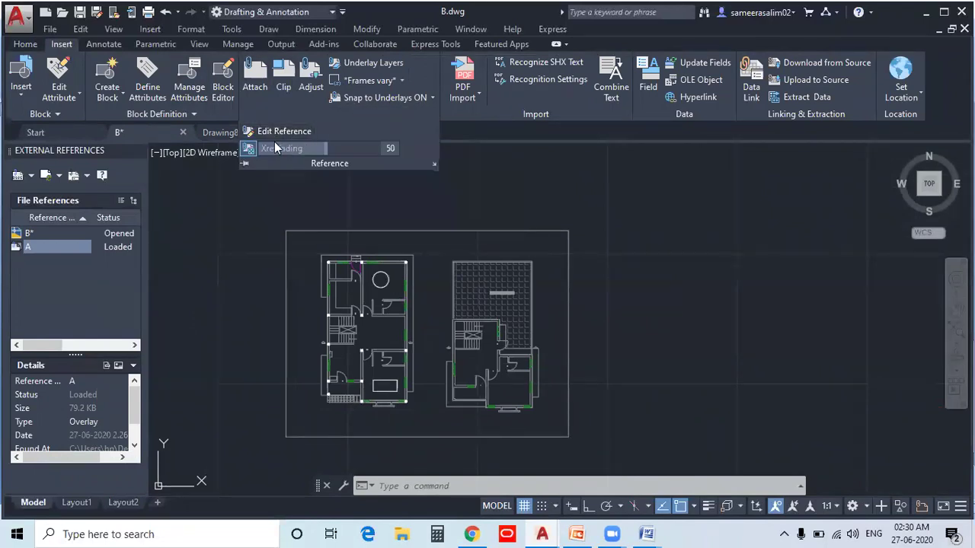
pyautogui.press('Escape')
pyautogui.press('Escape')
# Start in-place editing of reference A in drawing B with REFEDIT, automatically selecting all nested objects.
pyautogui.write('REFEDIT')
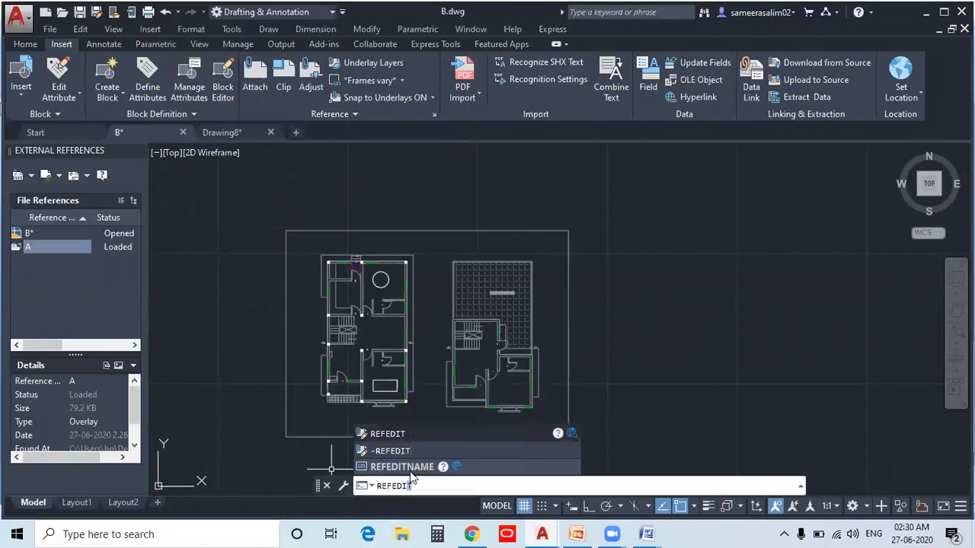
pyautogui.click(398, 435)
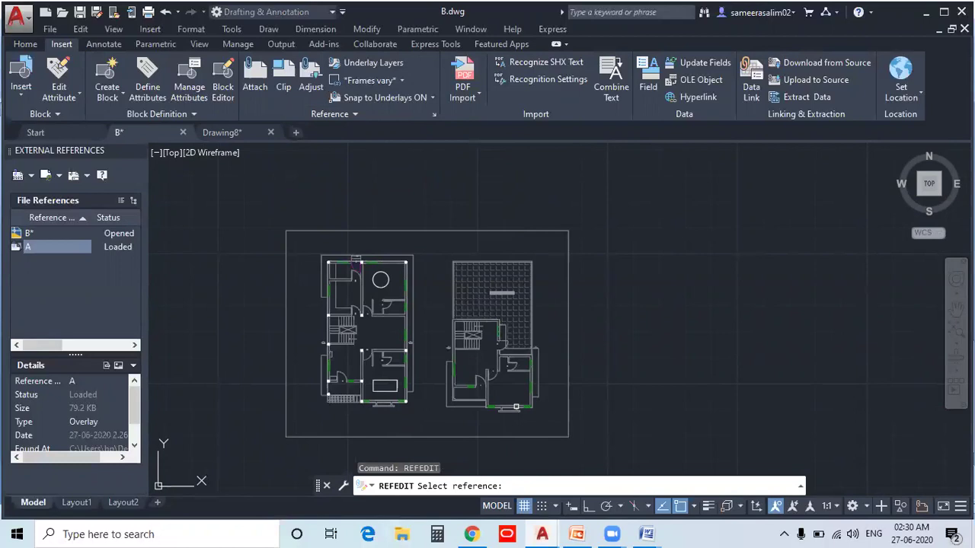
pyautogui.click(516, 407)
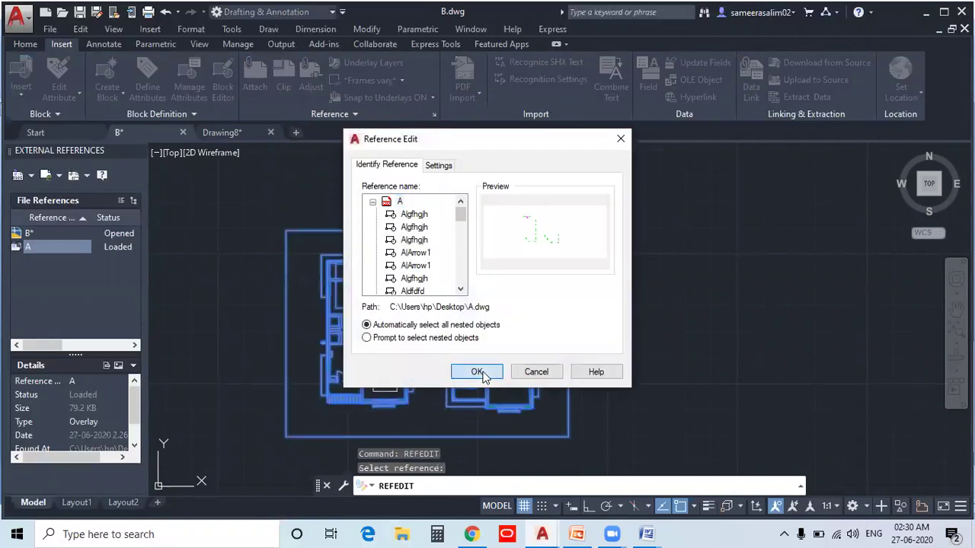
pyautogui.click(477, 371)
pyautogui.moveTo(479, 376); pyautogui.dragTo(539, 312, button='middle')
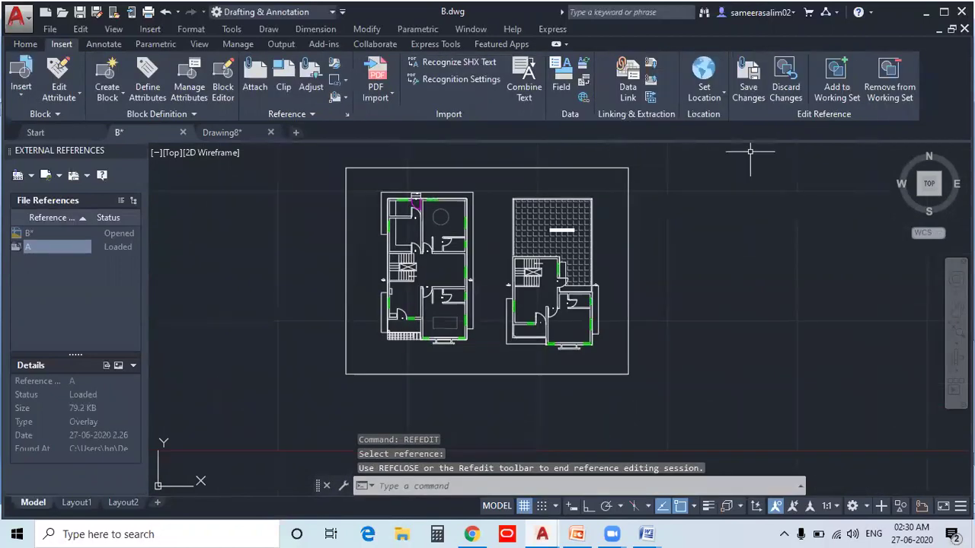
pyautogui.scroll(2, 536, 240)
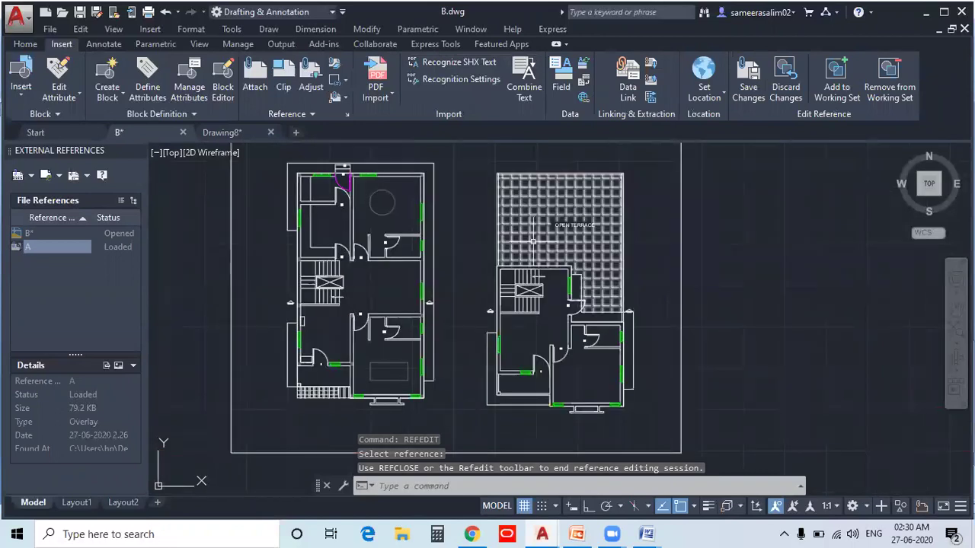
# Examine the doors, walls, windows and staircase of both floor plans while reference A is open for in-place editing.
pyautogui.scroll(2, 343, 194)
pyautogui.scroll(4, 374, 215)
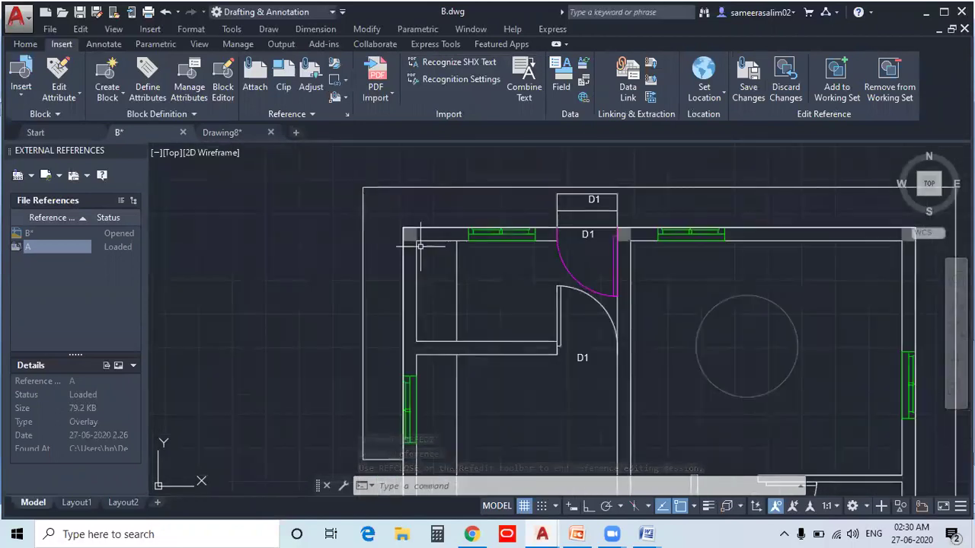
pyautogui.moveTo(159, 143)
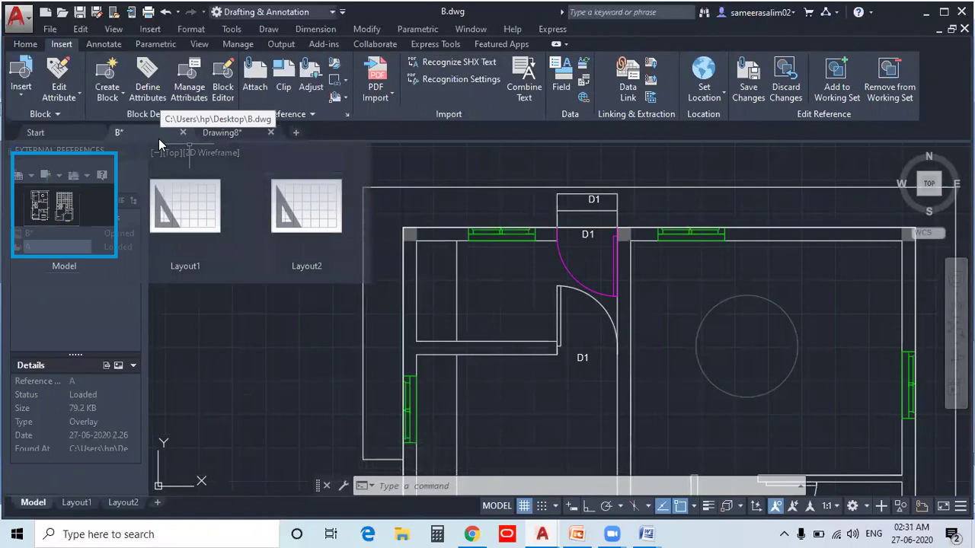
pyautogui.scroll(5, 413, 243)
pyautogui.scroll(-3, 514, 271)
pyautogui.scroll(-8, 515, 270)
pyautogui.moveTo(553, 257)
pyautogui.mouseDown(button='middle')
pyautogui.moveTo(485, 255)
pyautogui.moveTo(399, 208)
pyautogui.mouseUp(button='middle')
pyautogui.scroll(4, 605, 302)
pyautogui.moveTo(531, 313)
pyautogui.mouseDown(button='middle')
pyautogui.moveTo(685, 301)
pyautogui.moveTo(702, 282)
pyautogui.mouseUp(button='middle')
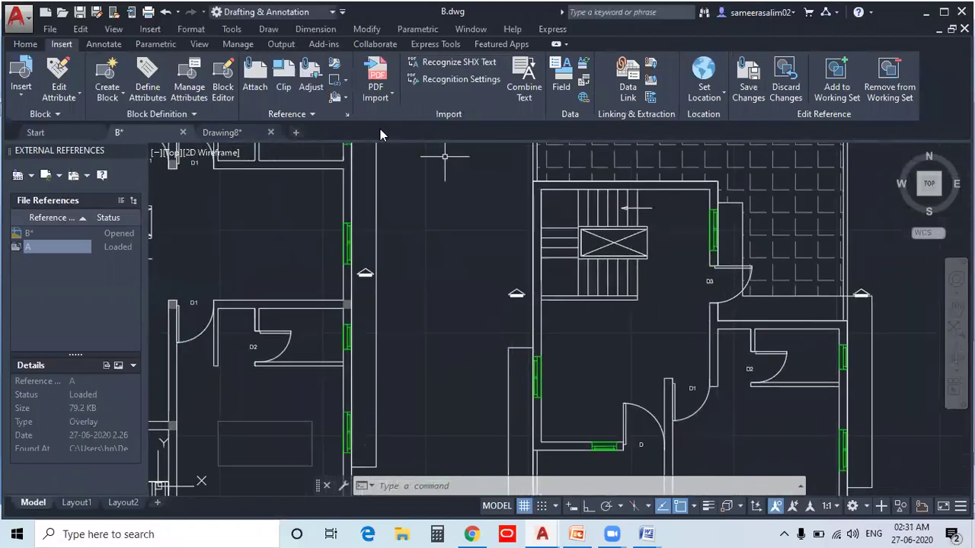
# Draw a circle inside the room below the toilet with door D2 in the open-terrace floor plan of reference A.
pyautogui.click(27, 44)
pyautogui.click(87, 96)
pyautogui.click(99, 119)
pyautogui.scroll(-6, 506, 234)
pyautogui.scroll(3, 525, 283)
pyautogui.click(430, 273)
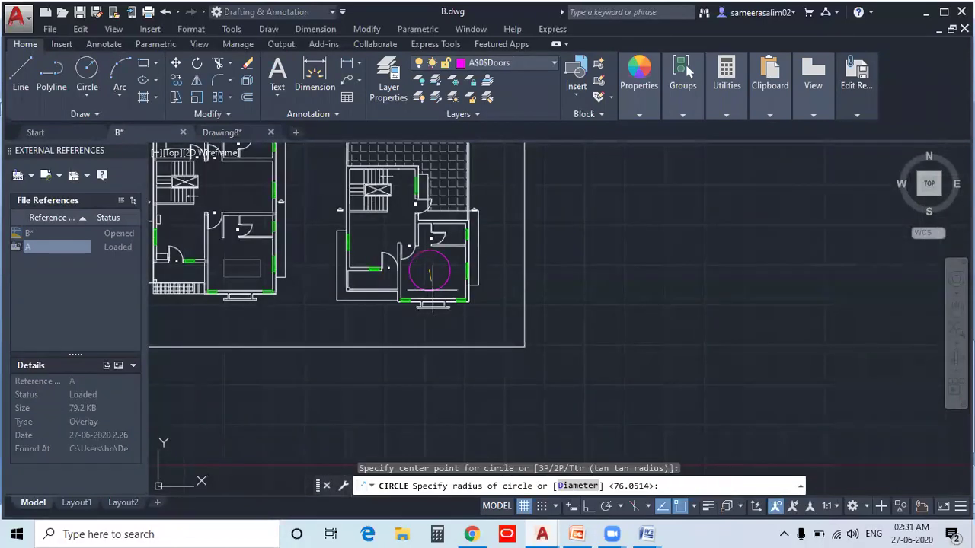
pyautogui.click(431, 295)
pyautogui.scroll(-3, 638, 313)
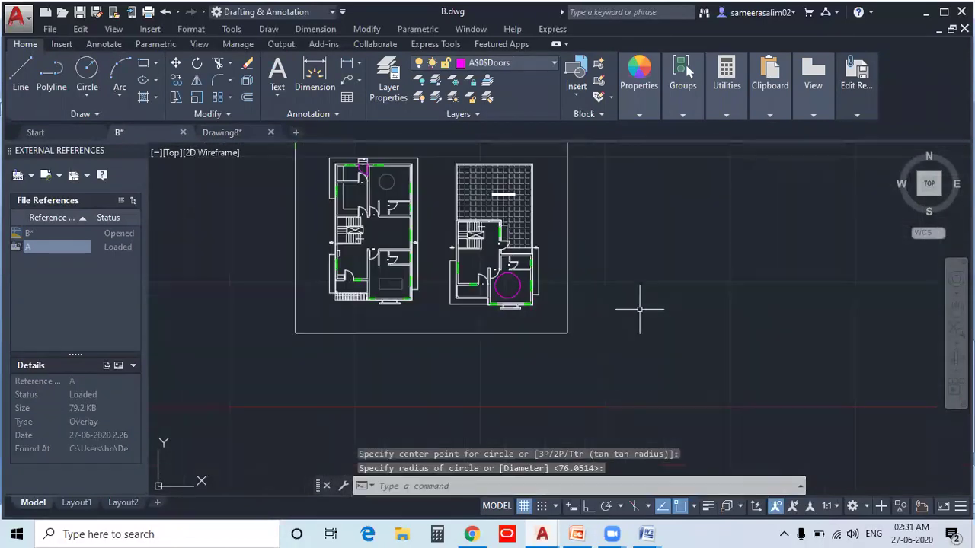
# End the in-place editing session with REFCLOSE and save all changes back to reference A.
pyautogui.click(440, 489)
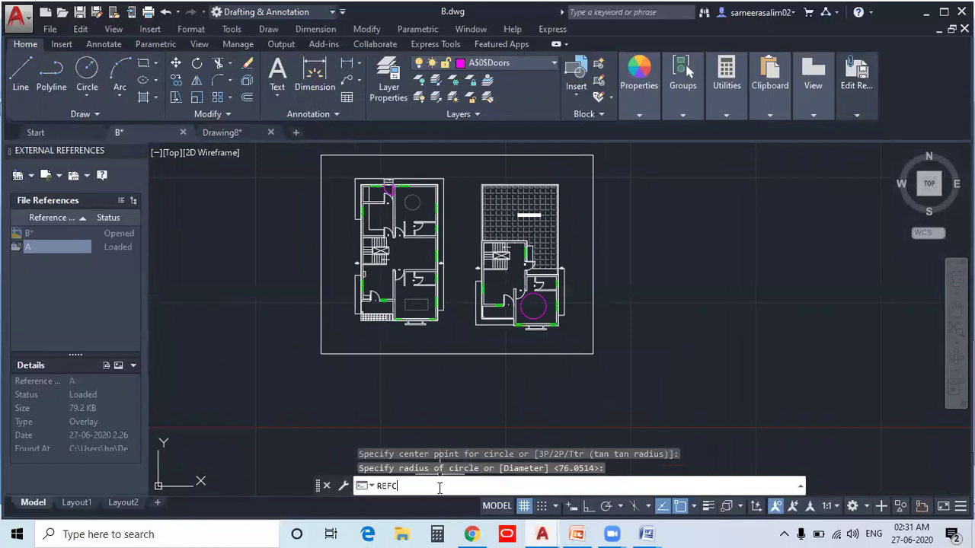
pyautogui.write('REFCLOSE')
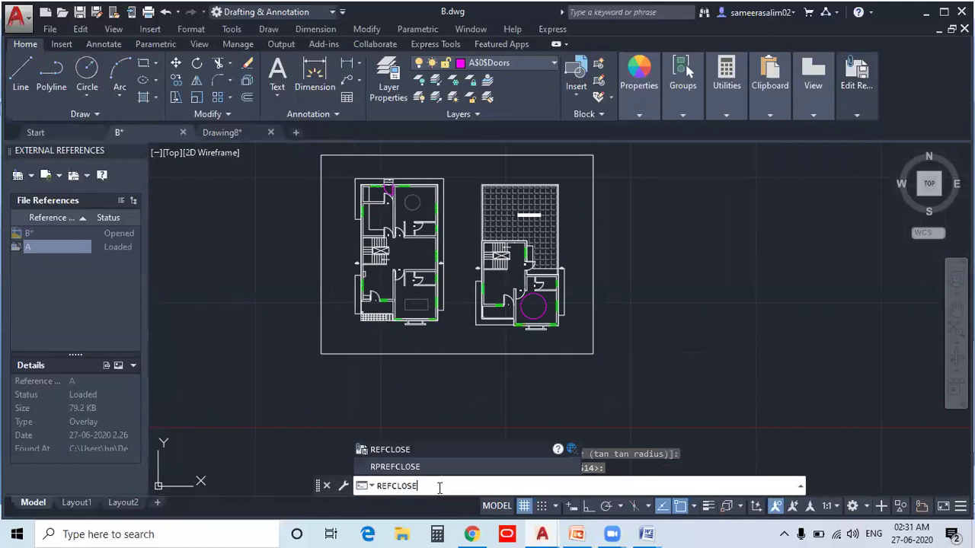
pyautogui.press('Return')
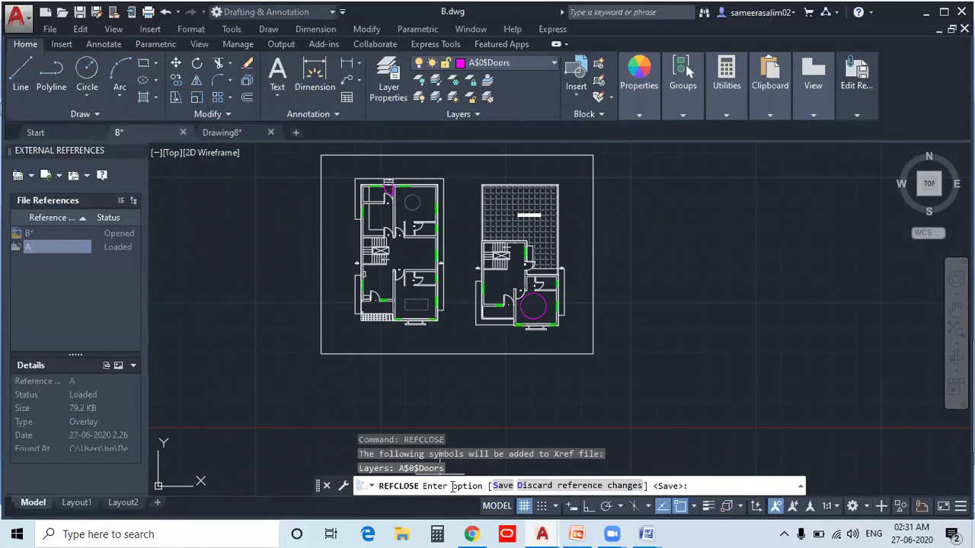
pyautogui.click(504, 486)
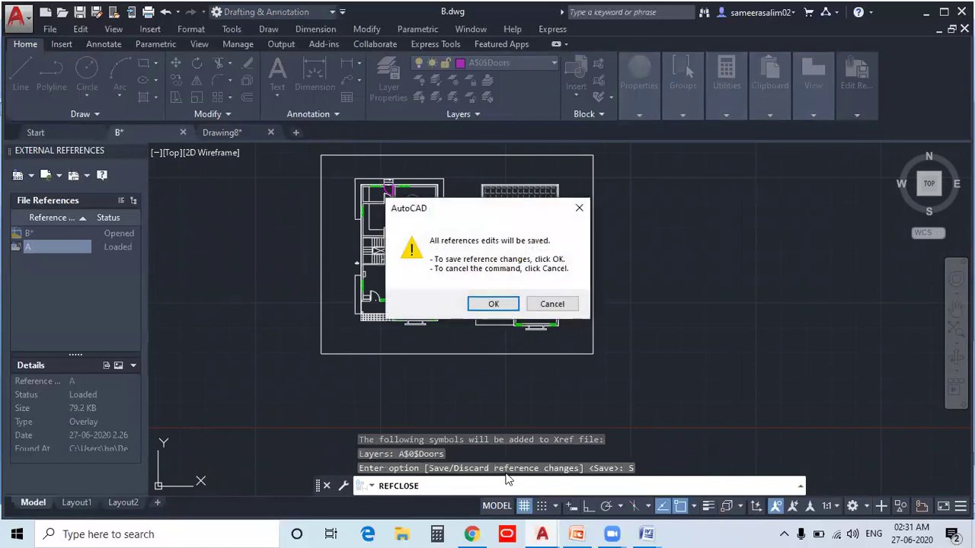
pyautogui.click(493, 304)
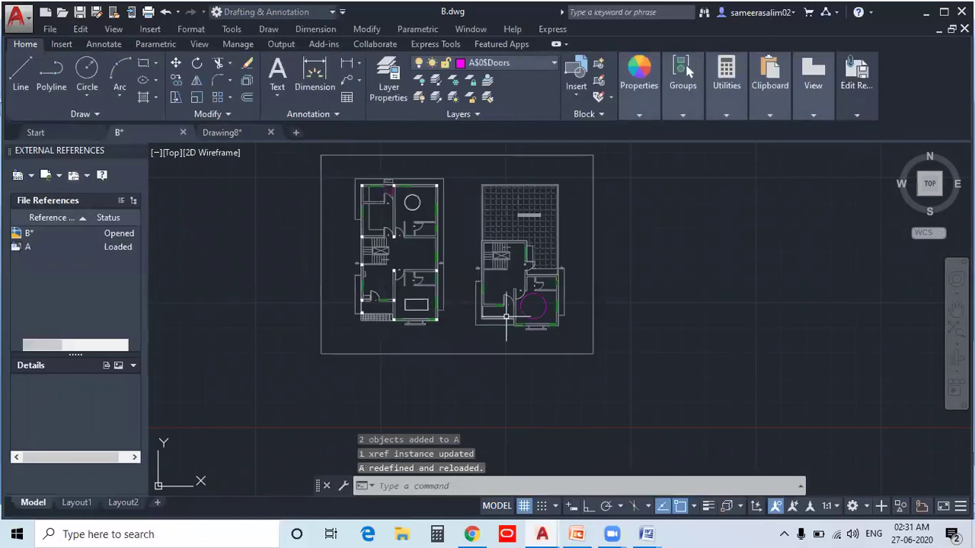
# Examine both floor plans in drawing B after the reference edit, including the circle added to reference A.
pyautogui.scroll(2, 540, 303)
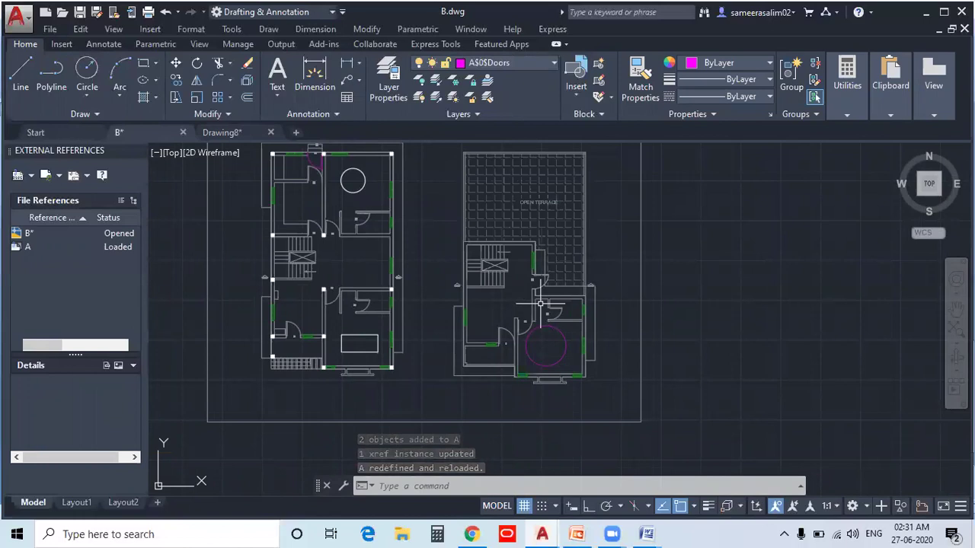
pyautogui.moveTo(409, 221); pyautogui.dragTo(449, 254, button='middle')
pyautogui.scroll(2, 445, 239)
pyautogui.scroll(-2, 446, 239)
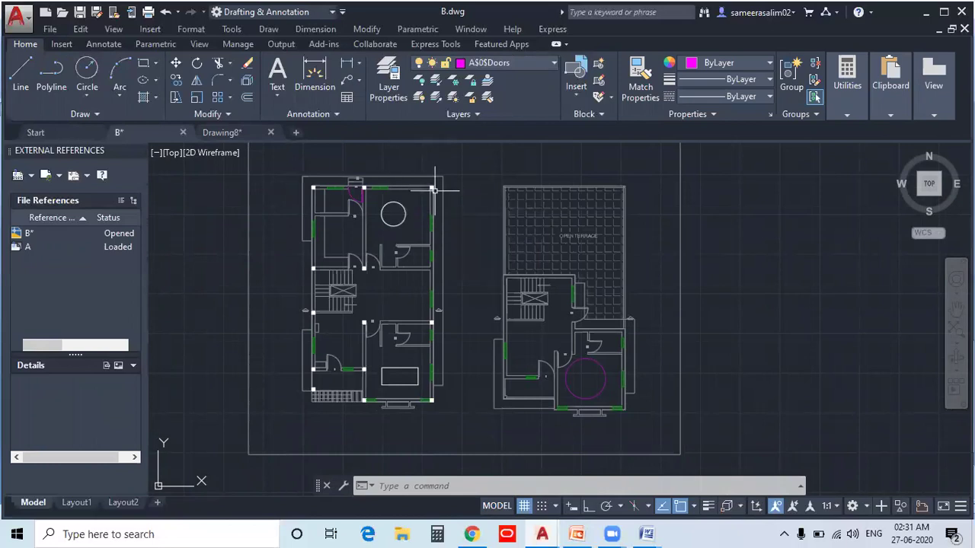
pyautogui.scroll(1, 508, 262)
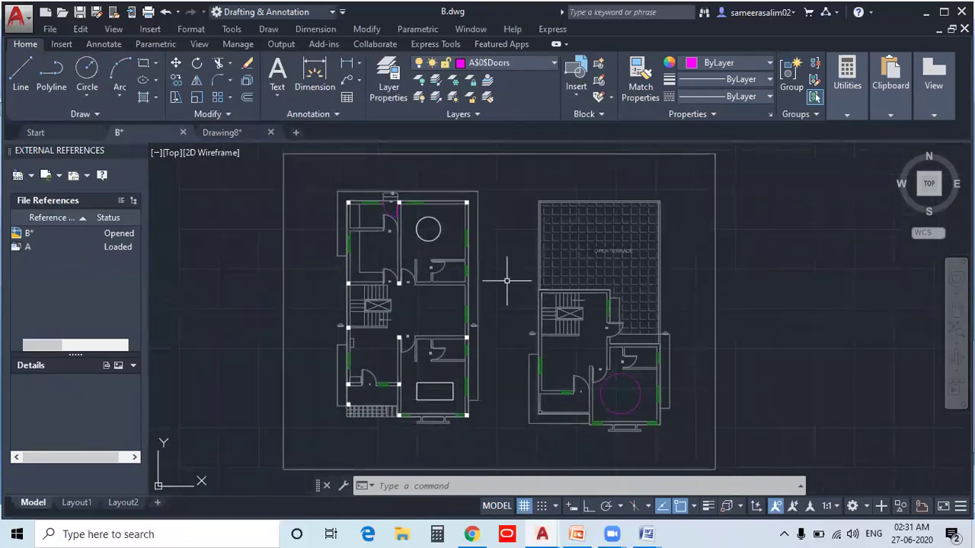
pyautogui.scroll(2, 506, 280)
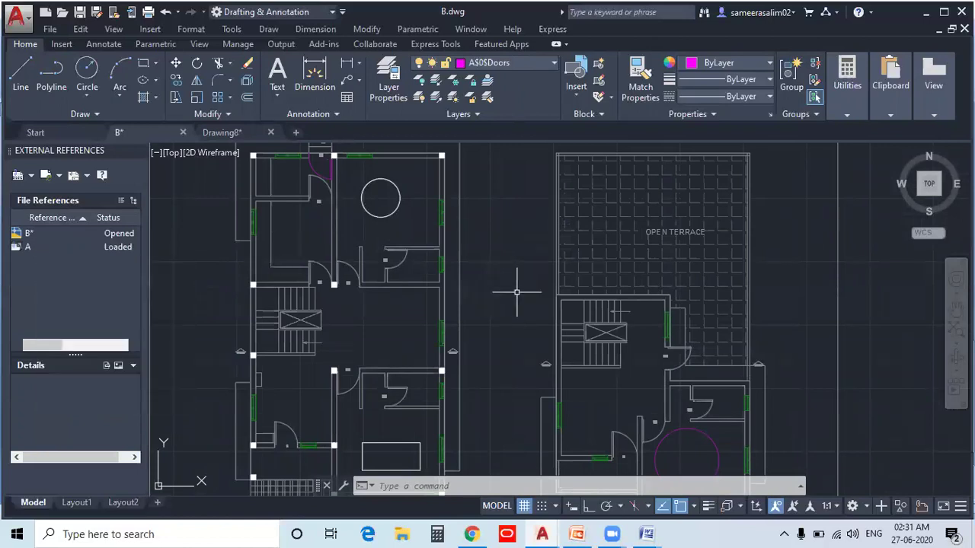
pyautogui.scroll(-1, 516, 292)
pyautogui.scroll(-1, 396, 284)
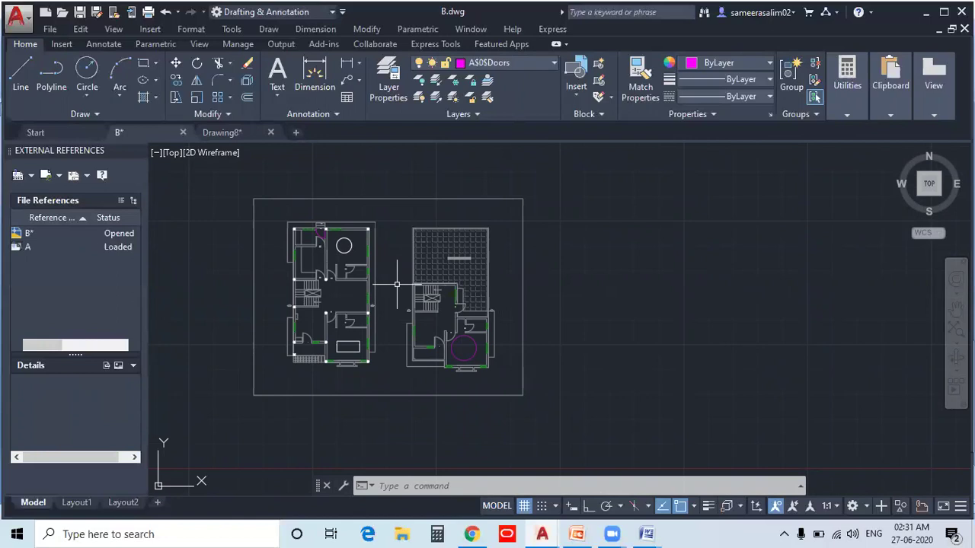
# Start NCOPY and select both lines of the outer wall beside the staircase and both lines of the adjoining partition wall.
pyautogui.click(417, 485)
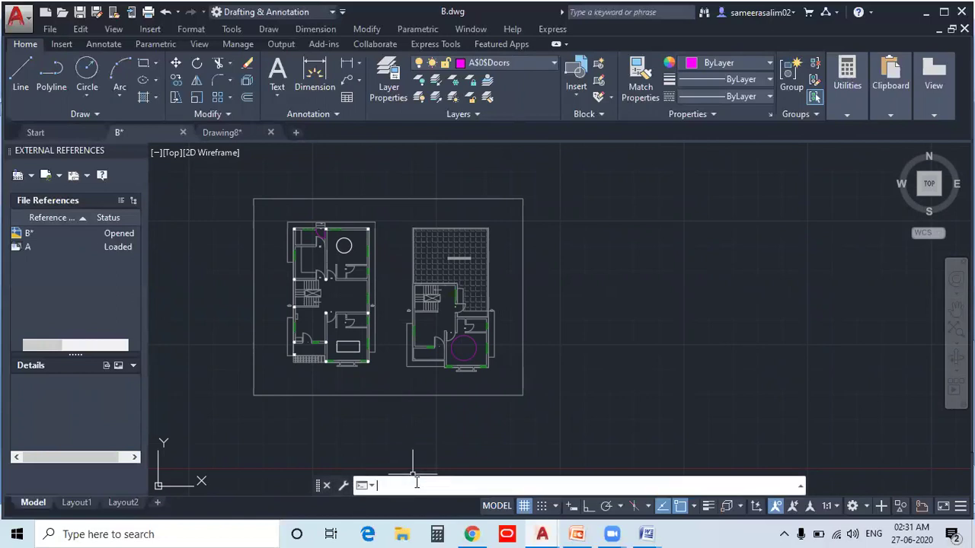
pyautogui.write('NCOPY')
pyautogui.press('Return')
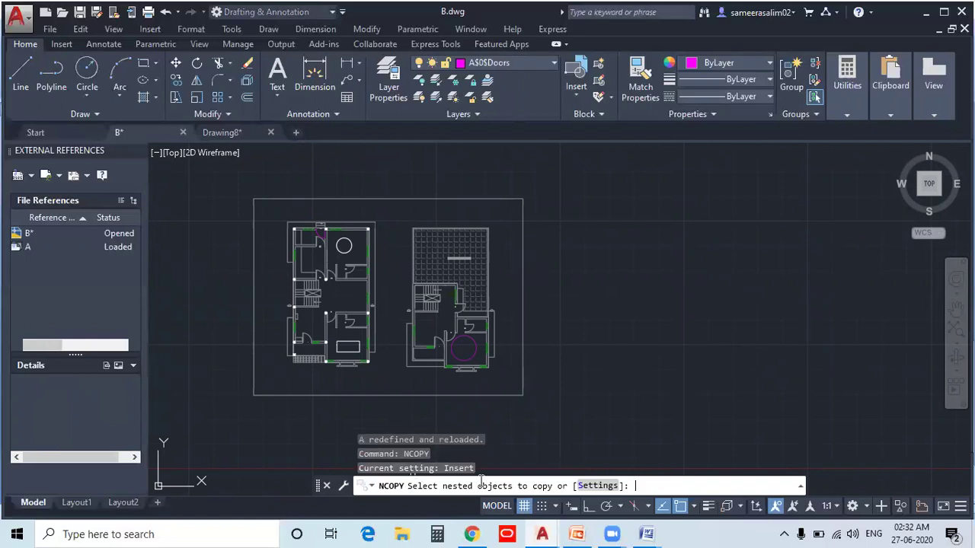
pyautogui.scroll(2, 421, 294)
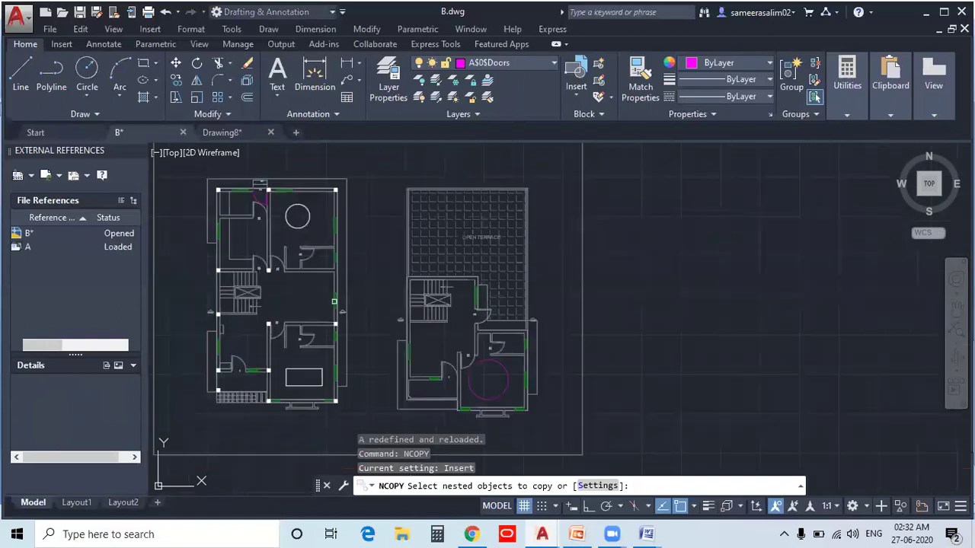
pyautogui.moveTo(333, 302); pyautogui.dragTo(473, 294, button='middle')
pyautogui.scroll(4, 350, 283)
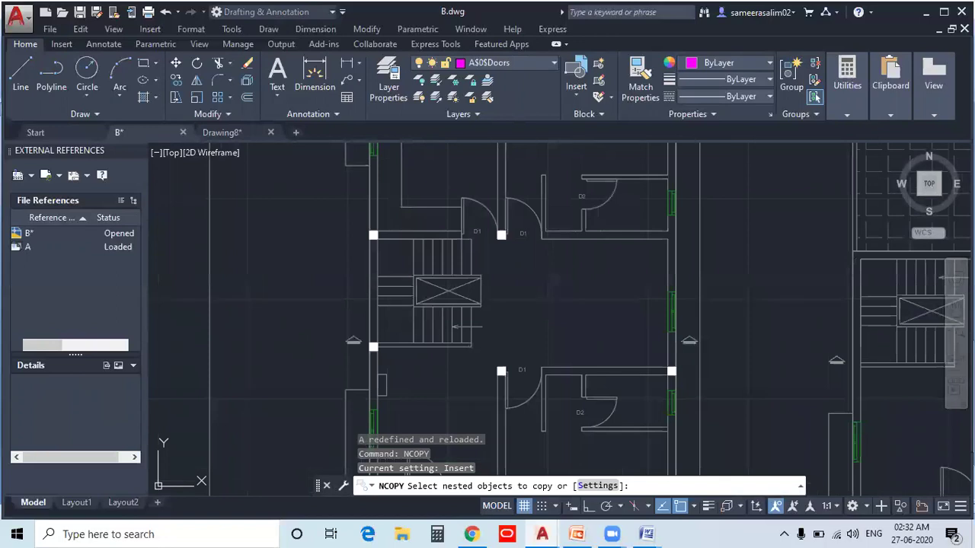
pyautogui.click(377, 304)
pyautogui.click(380, 281)
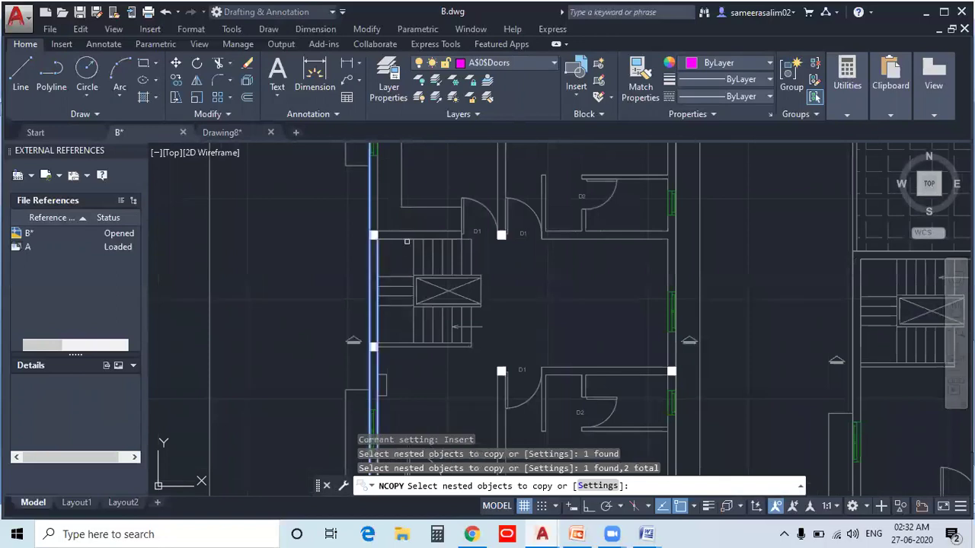
pyautogui.click(412, 232)
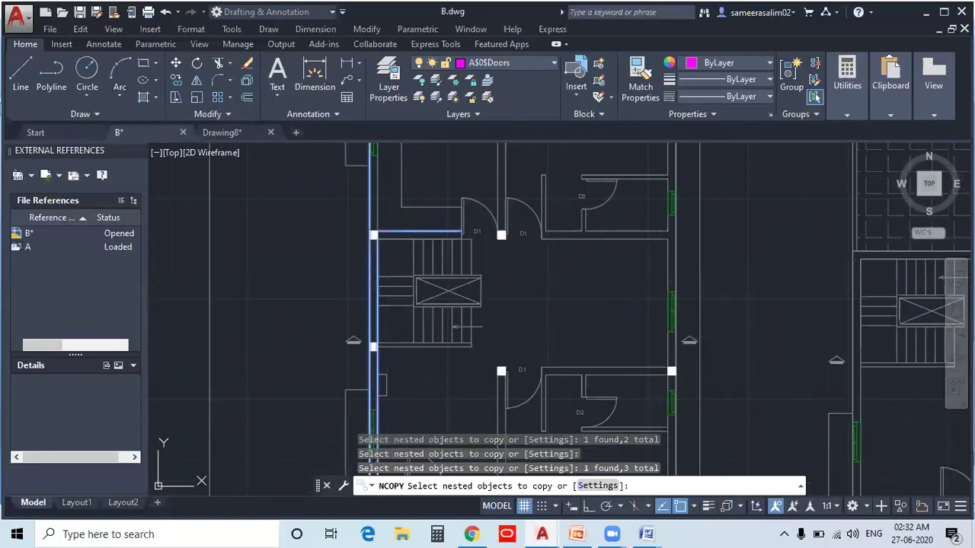
pyautogui.click(407, 239)
# Add the swing arc of the upper room's D1 door to the nested copy selection and finish selecting.
pyautogui.scroll(-4, 396, 271)
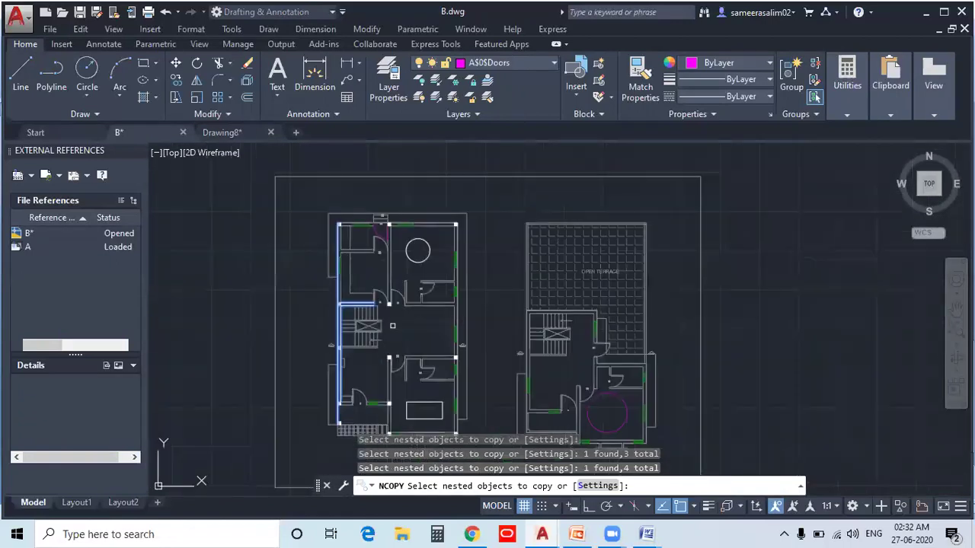
pyautogui.scroll(4, 383, 240)
pyautogui.click(385, 244)
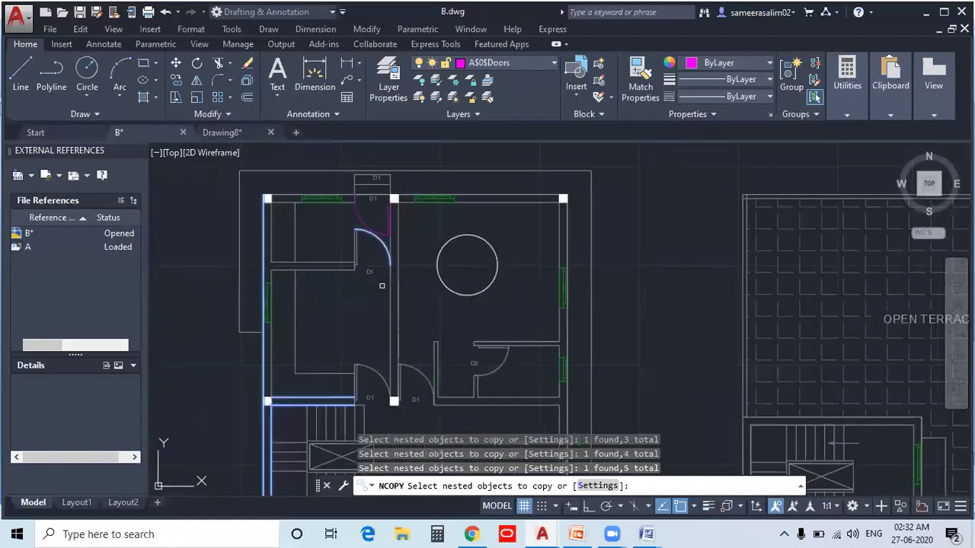
pyautogui.scroll(-2, 531, 301)
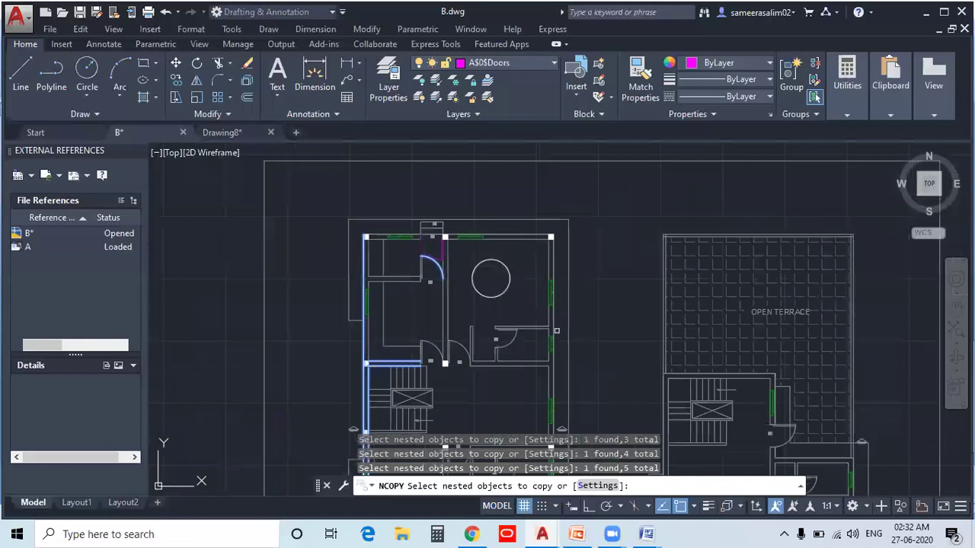
pyautogui.press('Return')
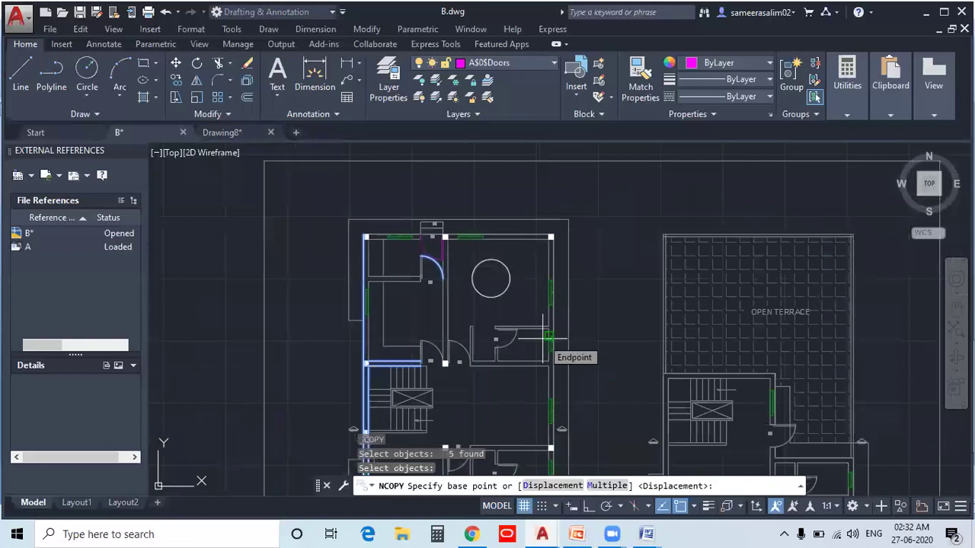
# Copy the selected nested objects in place, using the lower endpoint of the outer wall as base point and @ as second point.
pyautogui.scroll(5, 369, 364)
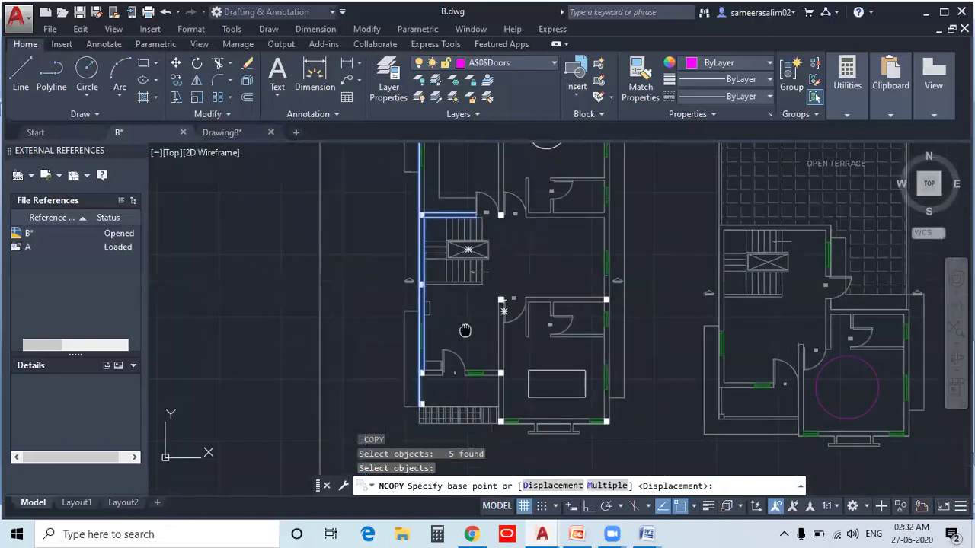
pyautogui.click(416, 341)
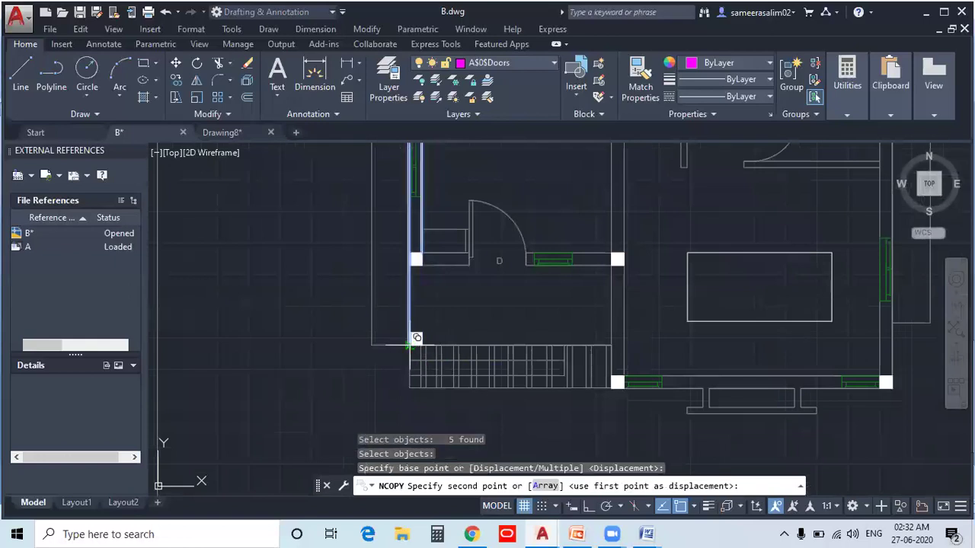
pyautogui.scroll(-5, 442, 396)
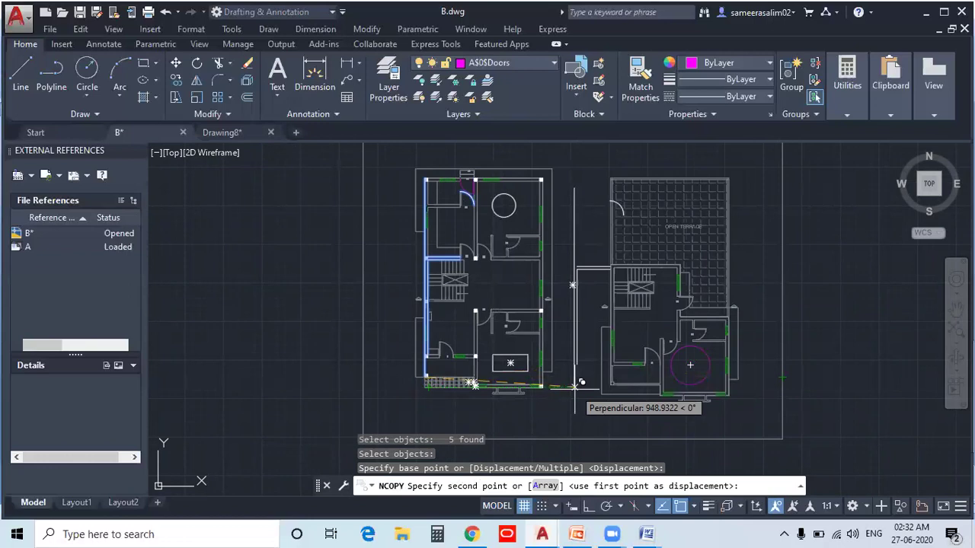
pyautogui.press('Return')
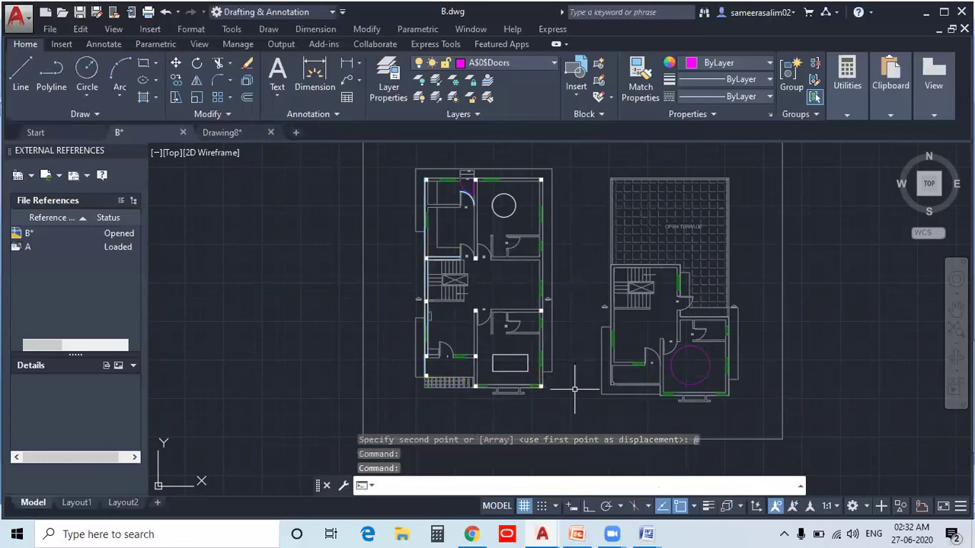
pyautogui.scroll(4, 448, 237)
pyautogui.scroll(-4, 448, 236)
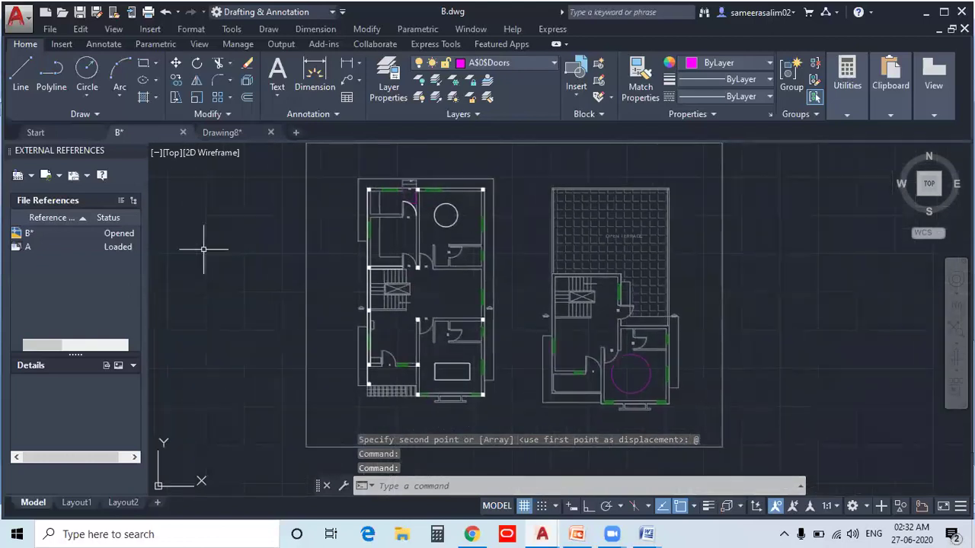
# Unload reference A to check the nested objects copied into drawing B, and reload the reference.
pyautogui.rightClick(55, 246)
pyautogui.click(95, 294)
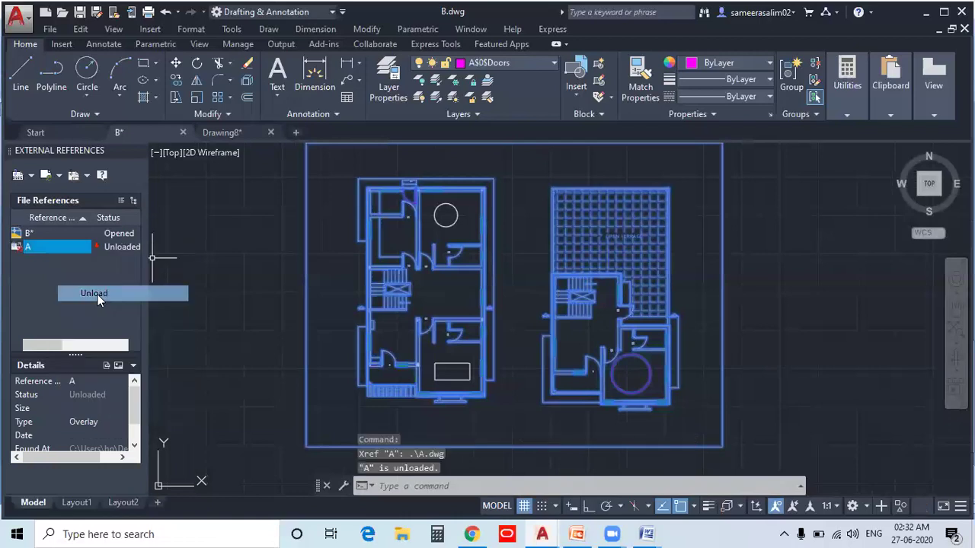
pyautogui.scroll(4, 366, 301)
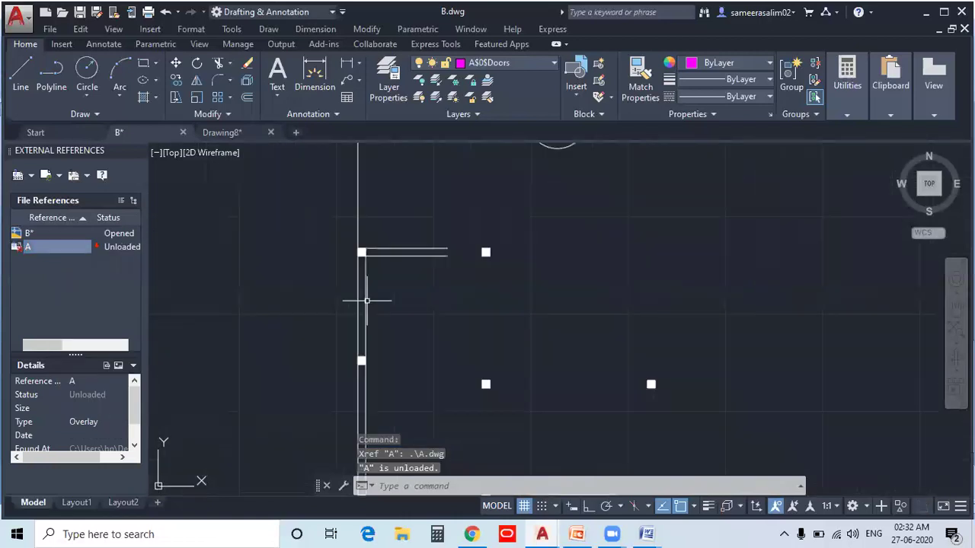
pyautogui.scroll(-4, 367, 301)
pyautogui.moveTo(360, 310); pyautogui.dragTo(309, 294, button='middle')
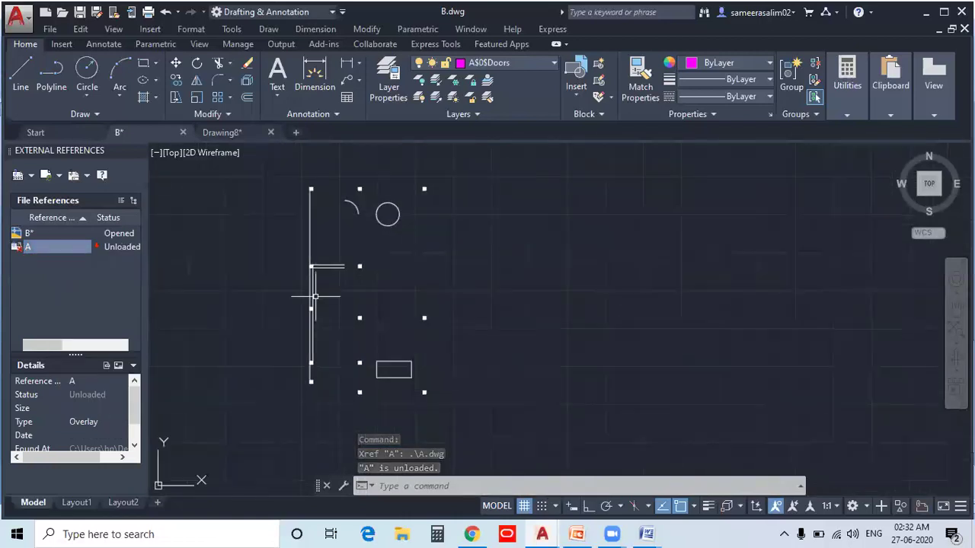
pyautogui.rightClick(50, 247)
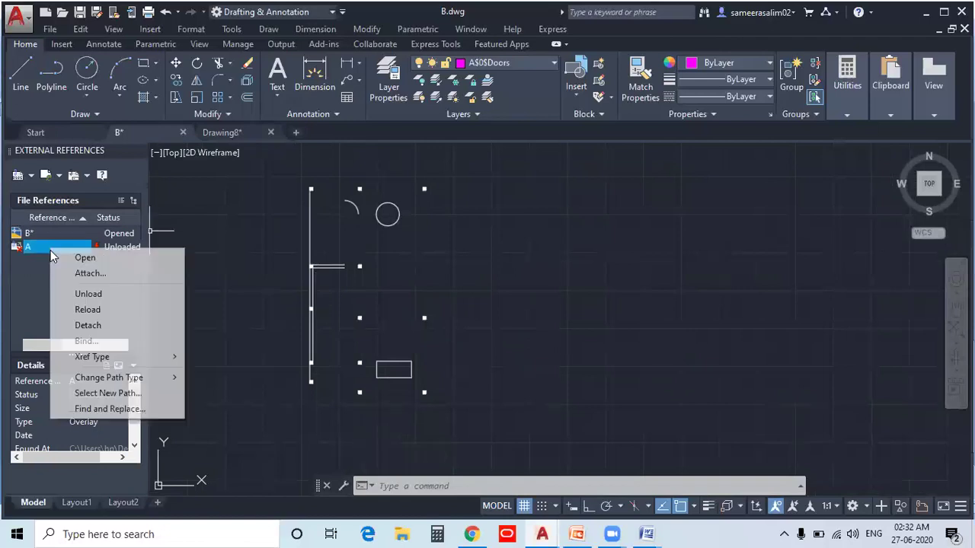
pyautogui.click(99, 309)
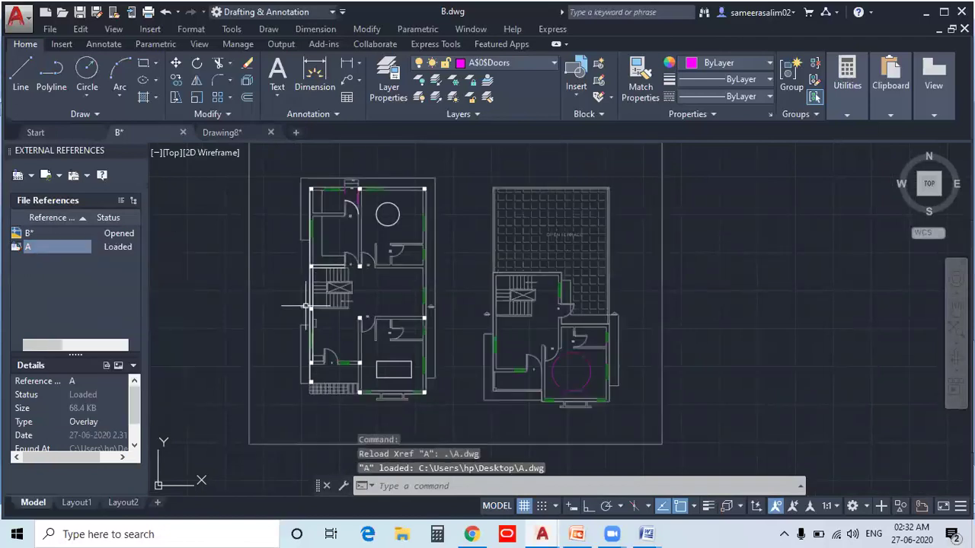